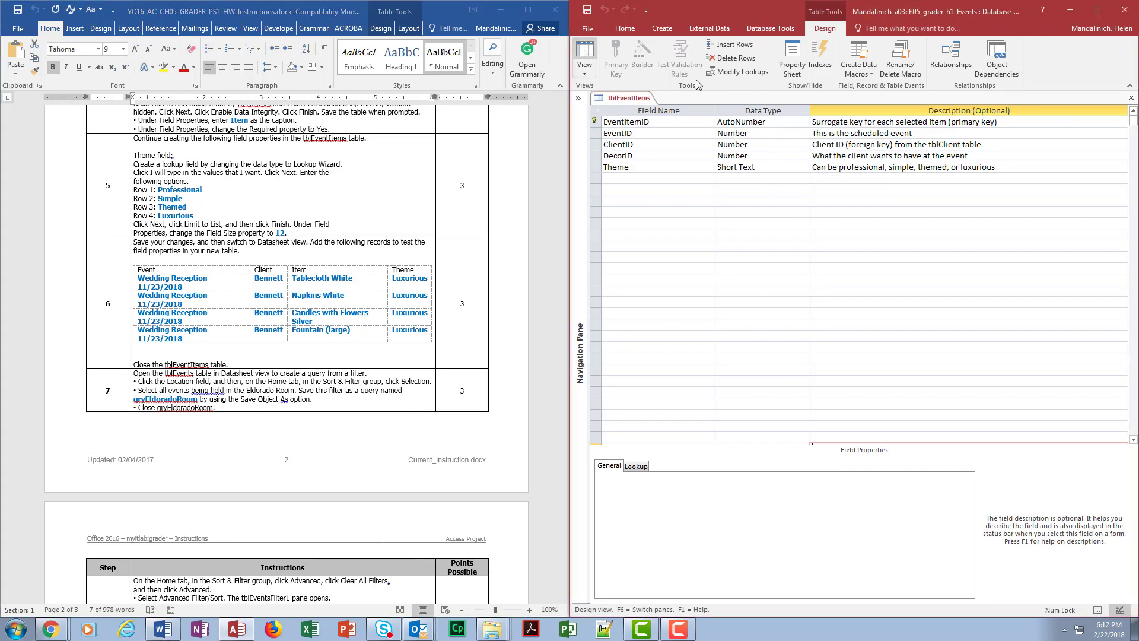
# Switch the tblEventItems table to Datasheet view and start a new record at its Event field.
pyautogui.click(585, 52)
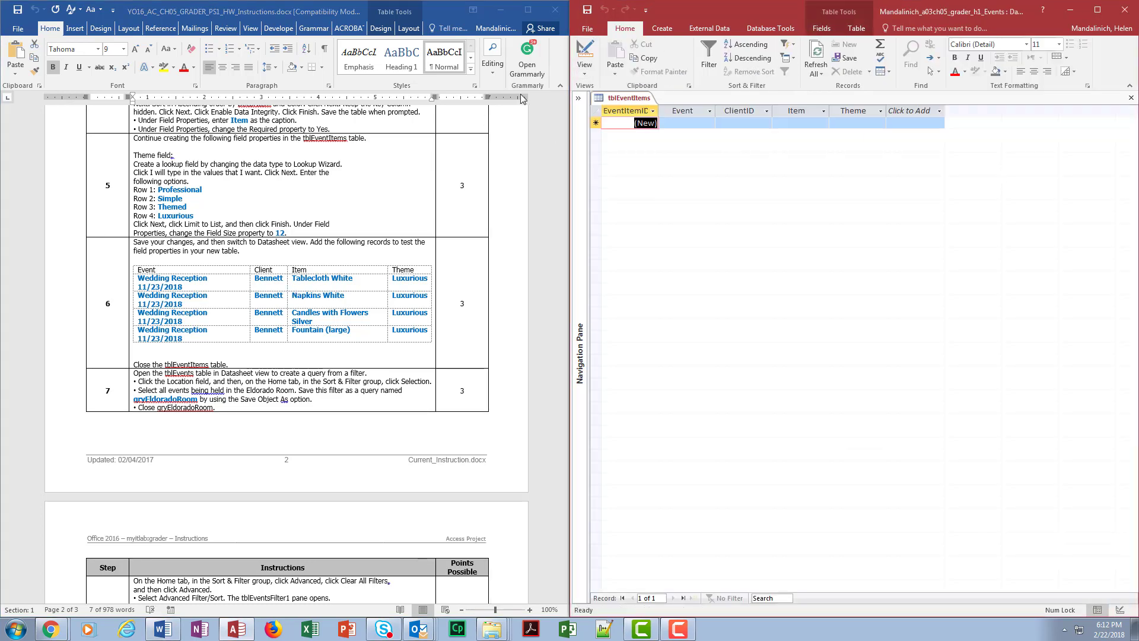
pyautogui.click(687, 124)
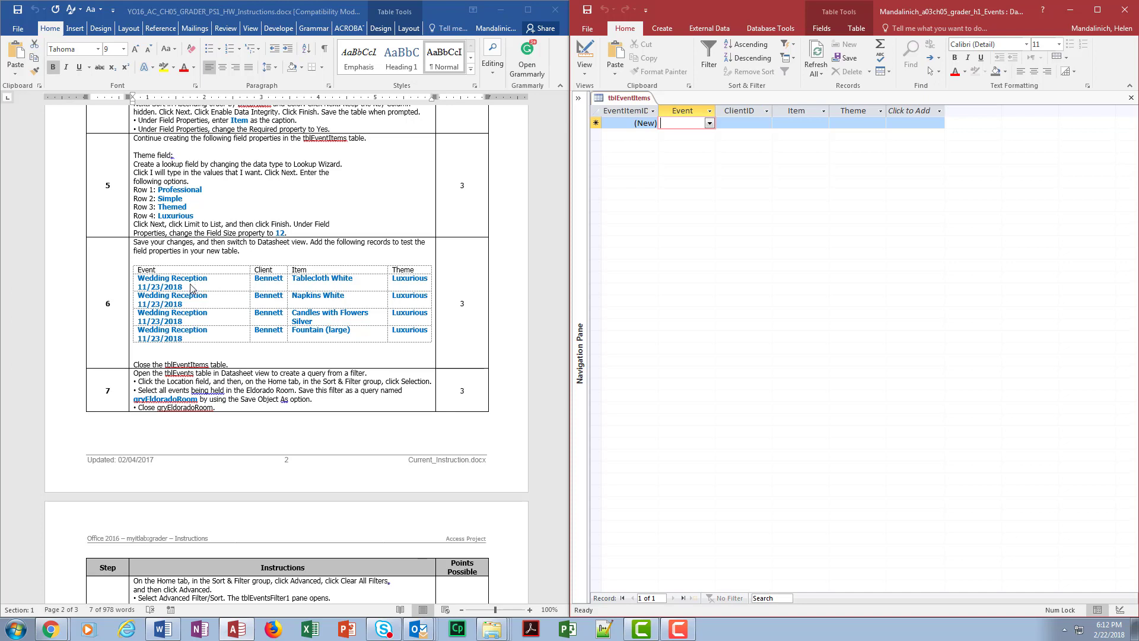
pyautogui.click(133, 280)
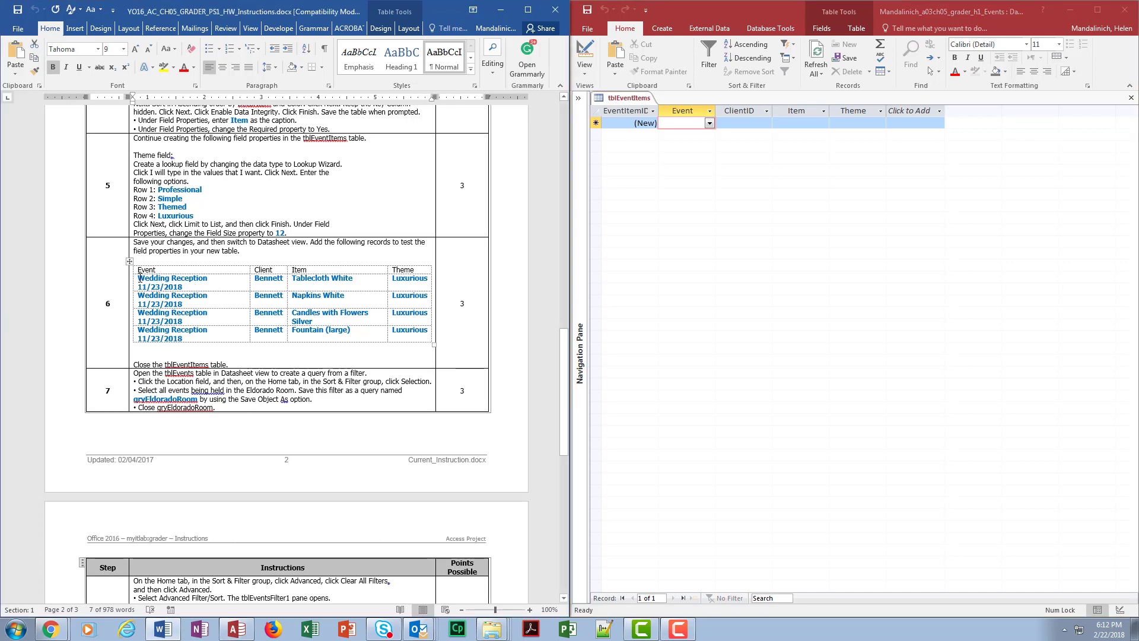
pyautogui.moveTo(139, 278); pyautogui.dragTo(212, 280)
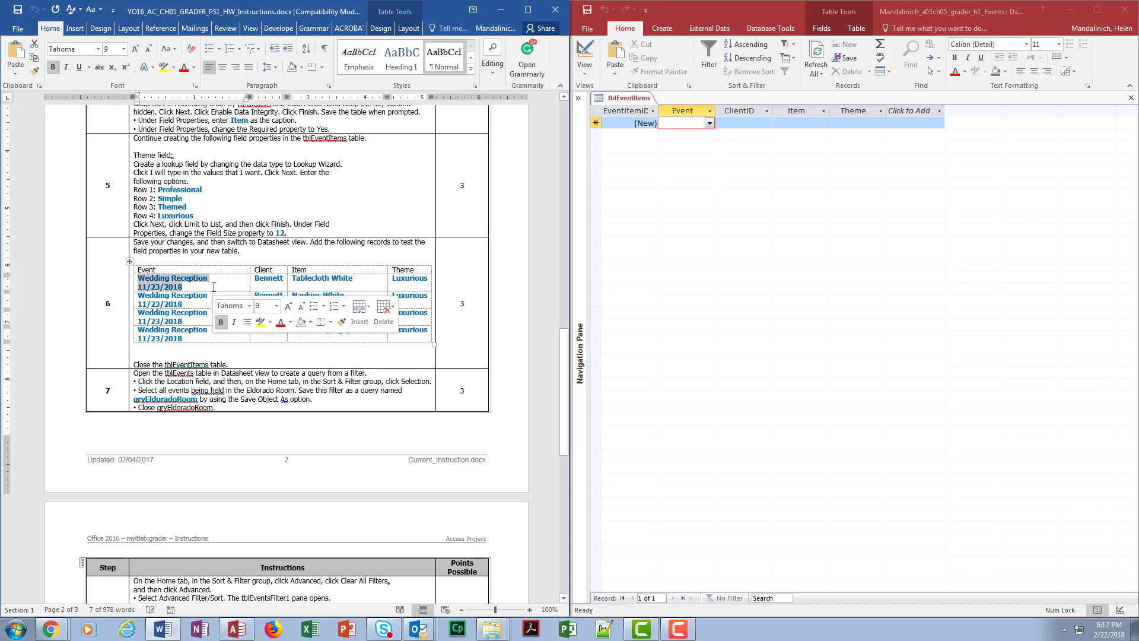
pyautogui.click(673, 123)
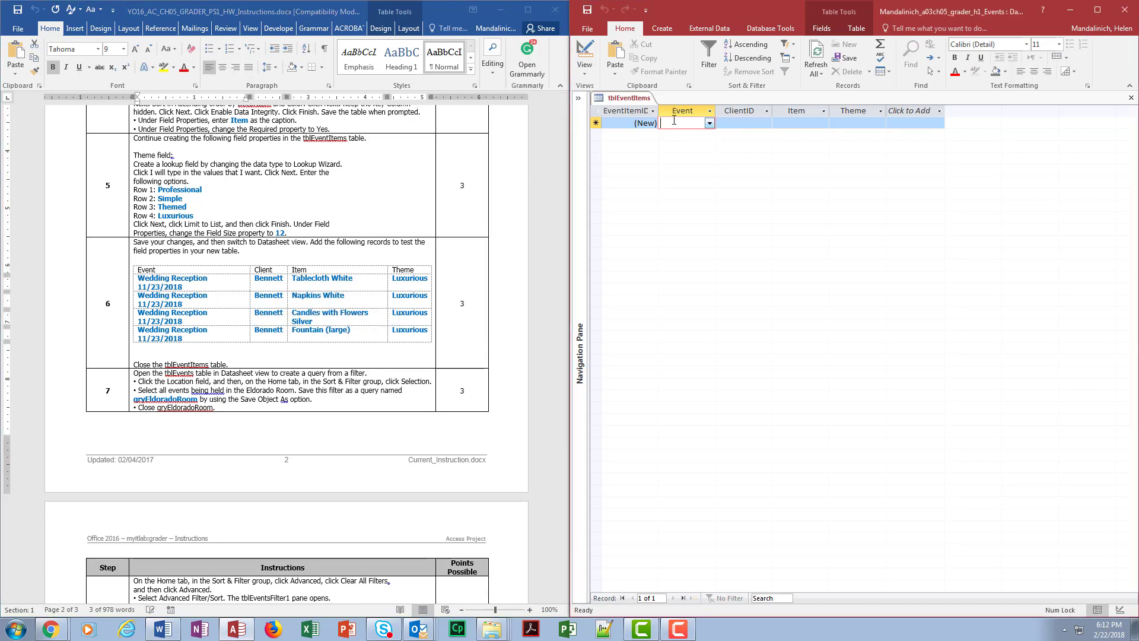
pyautogui.hotkey('ctrl', 'v')
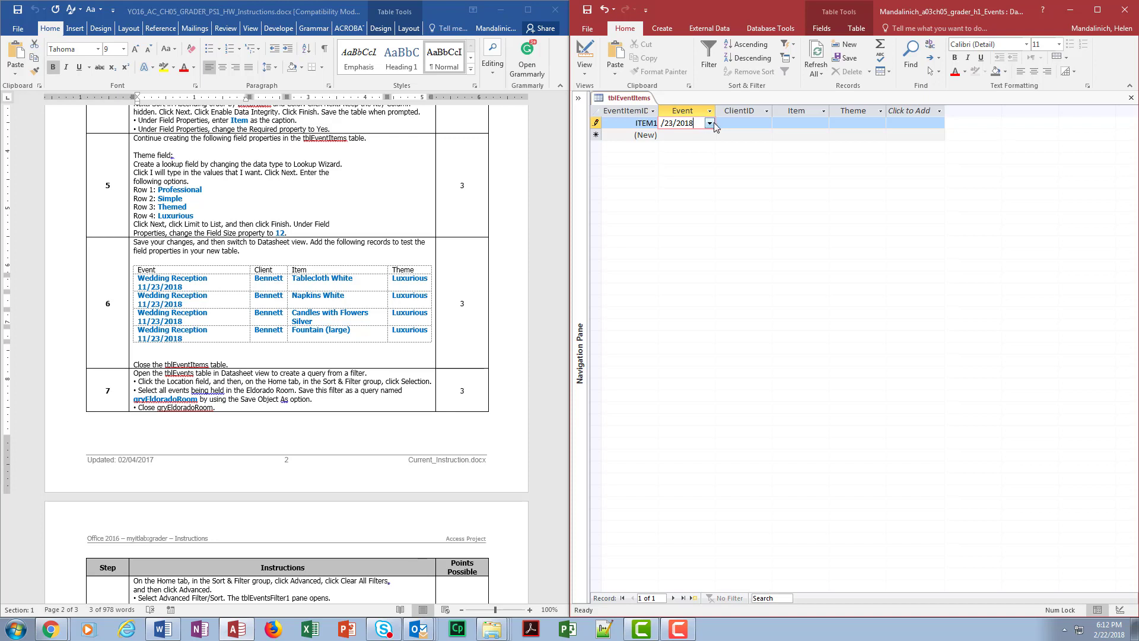
pyautogui.click(713, 122)
pyautogui.click(573, 350)
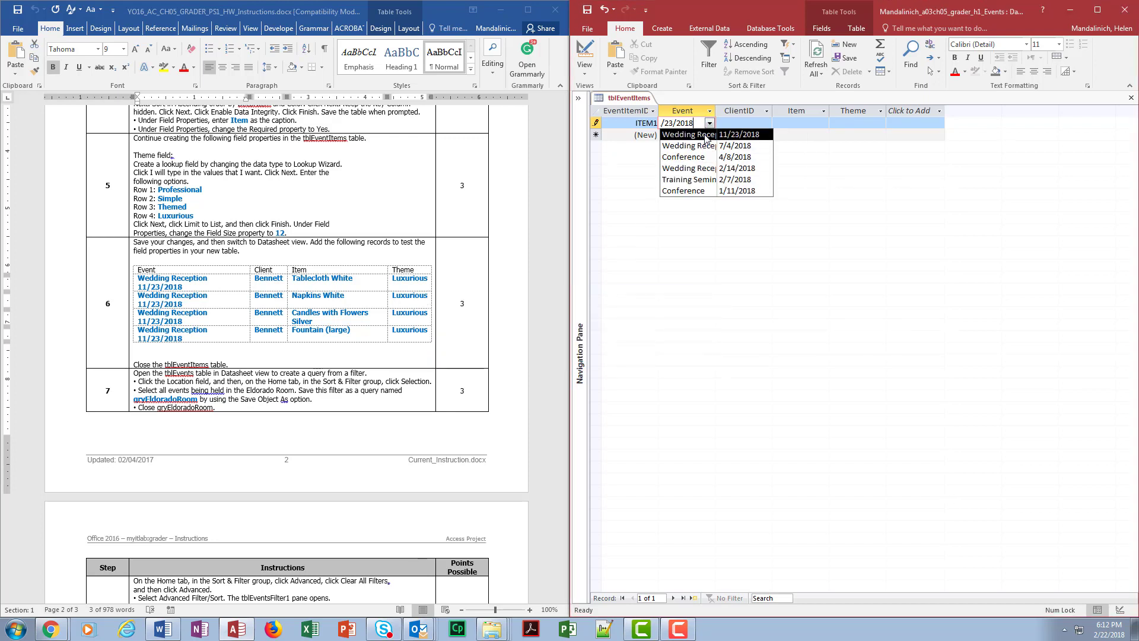
pyautogui.click(710, 123)
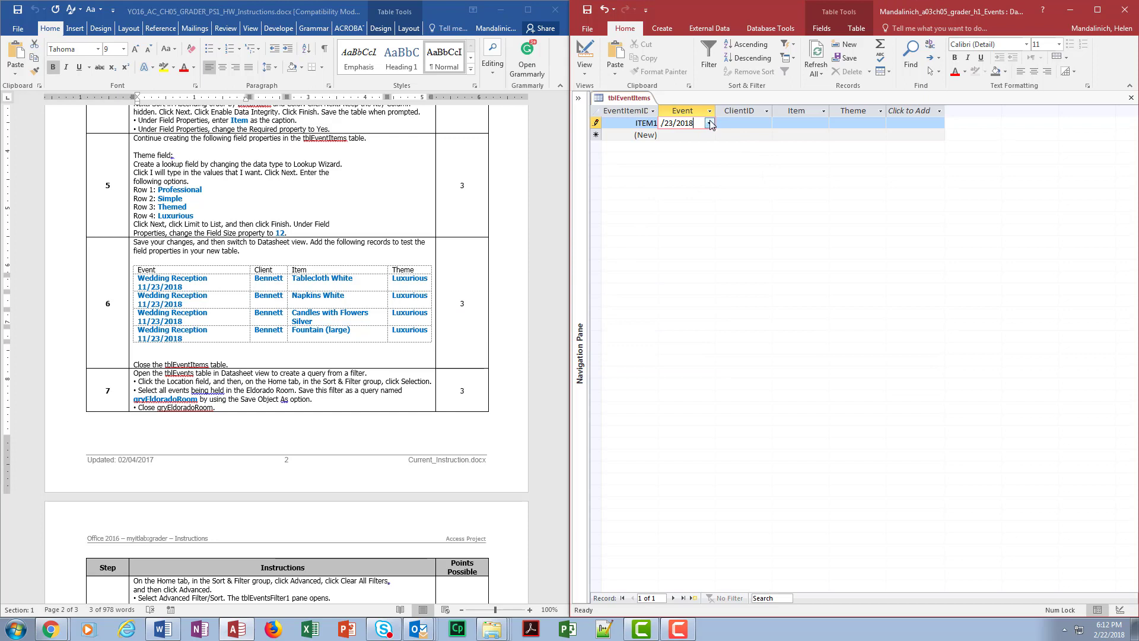
pyautogui.press('BackSpace')
pyautogui.press('BackSpace')
pyautogui.press('BackSpace')
pyautogui.press('BackSpace')
pyautogui.press('BackSpace')
pyautogui.press('BackSpace')
pyautogui.press('BackSpace')
pyautogui.press('BackSpace')
pyautogui.press('BackSpace')
pyautogui.press('BackSpace')
pyautogui.press('BackSpace')
pyautogui.press('BackSpace')
pyautogui.press('BackSpace')
# Set the first record's event to Wedding Reception 11/23/2018 and its client to the one named in instruction step 6.
pyautogui.click(710, 124)
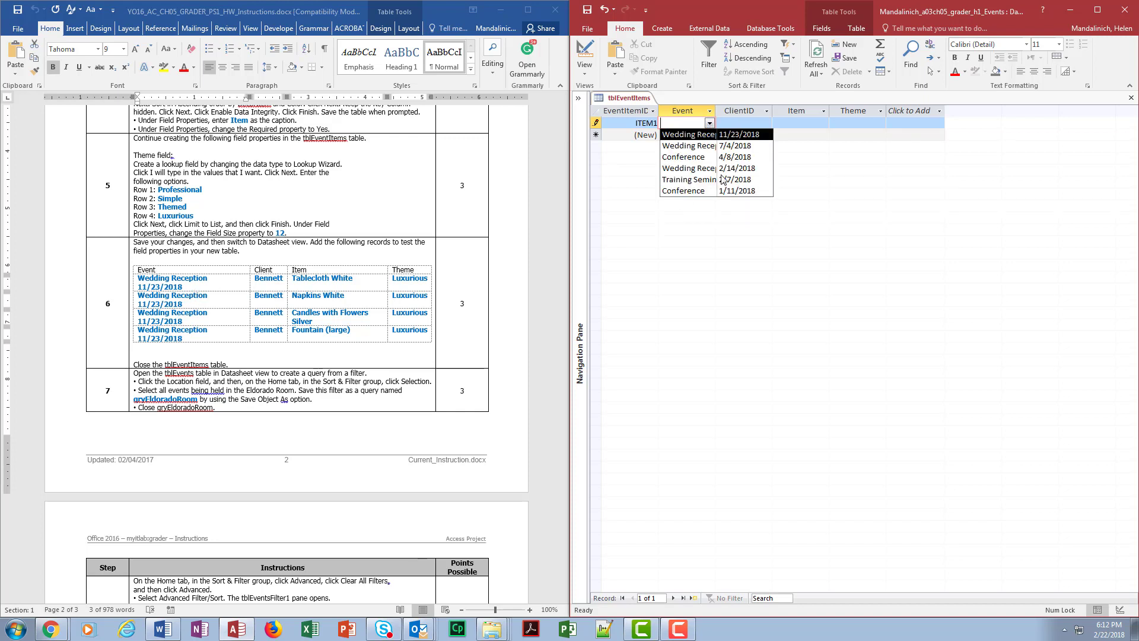
pyautogui.click(764, 135)
pyautogui.press('Tab')
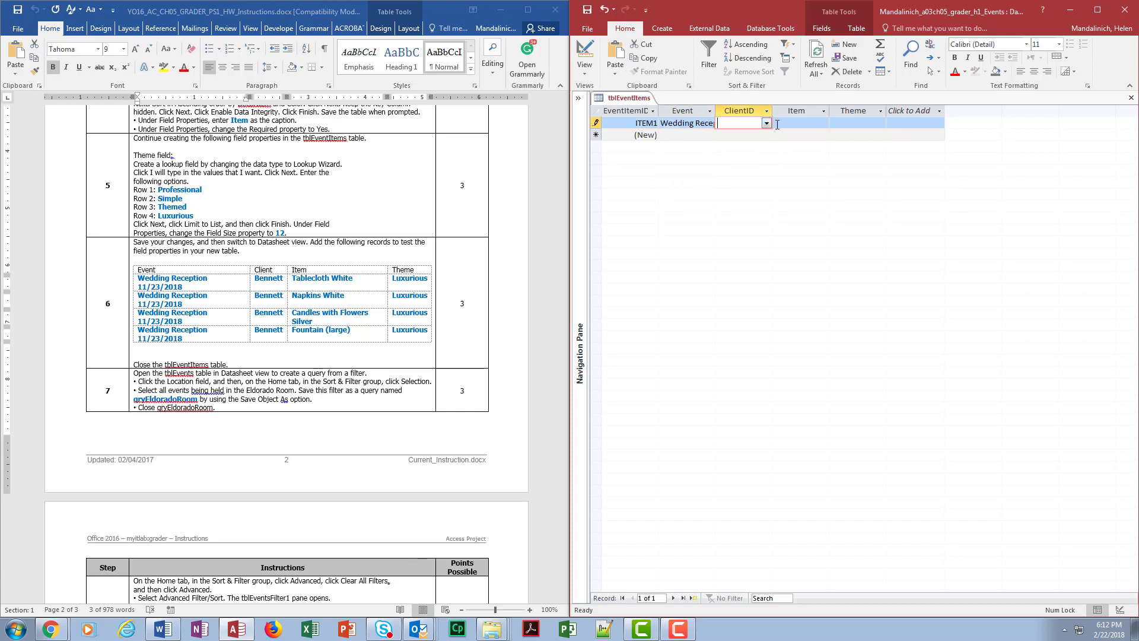
pyautogui.click(766, 124)
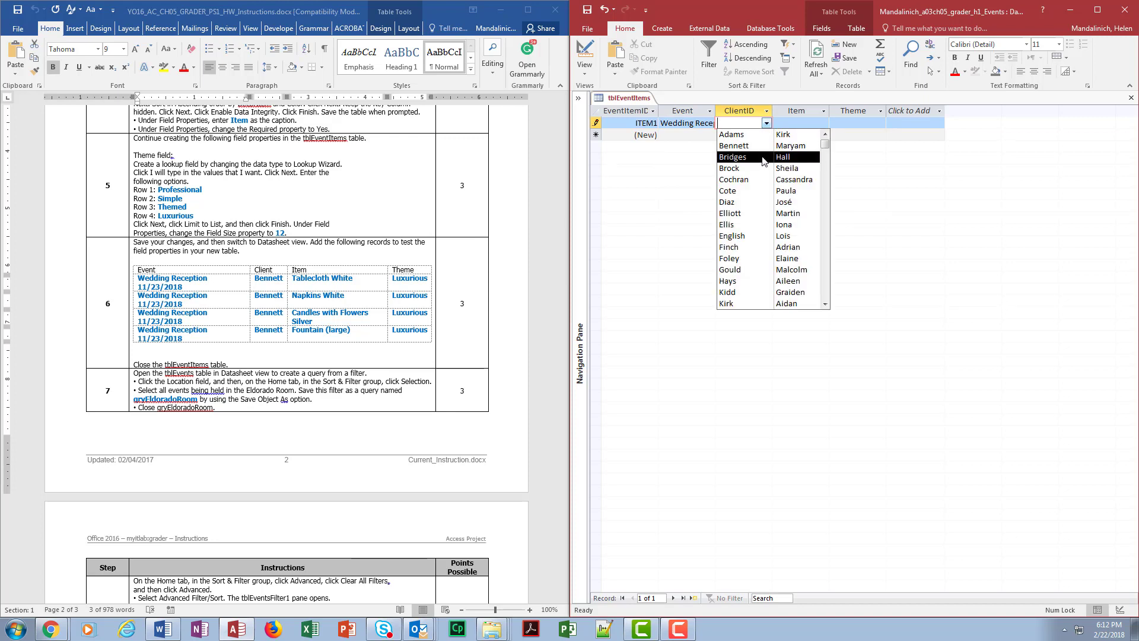
pyautogui.click(768, 148)
# Complete the first record with the item Tablecloth White and the theme Luxurious.
pyautogui.click(822, 124)
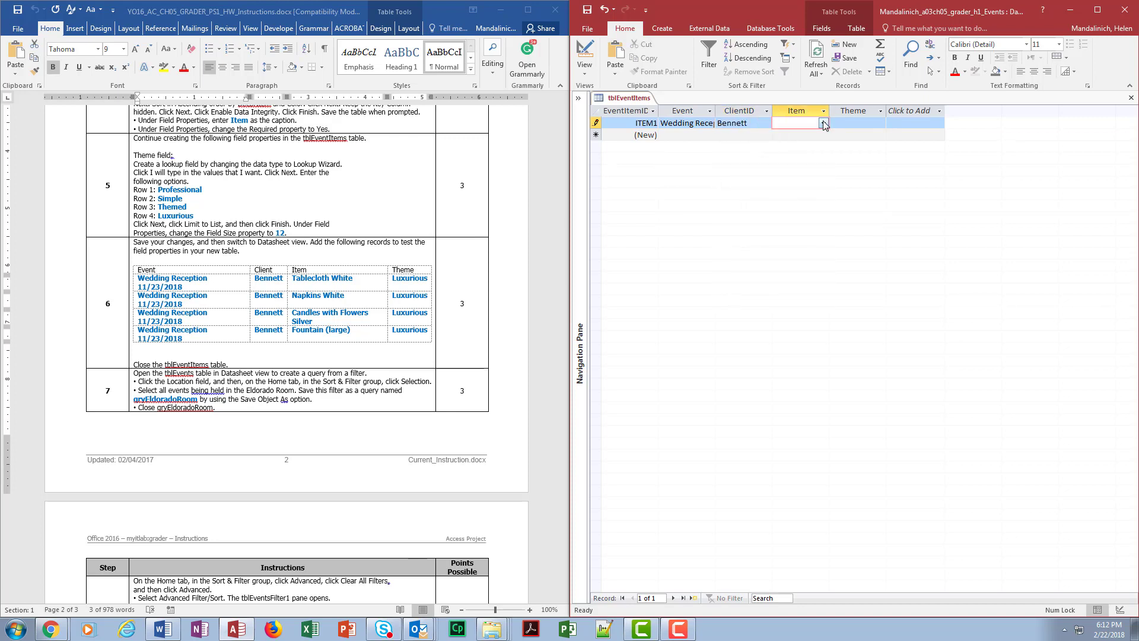
pyautogui.click(823, 123)
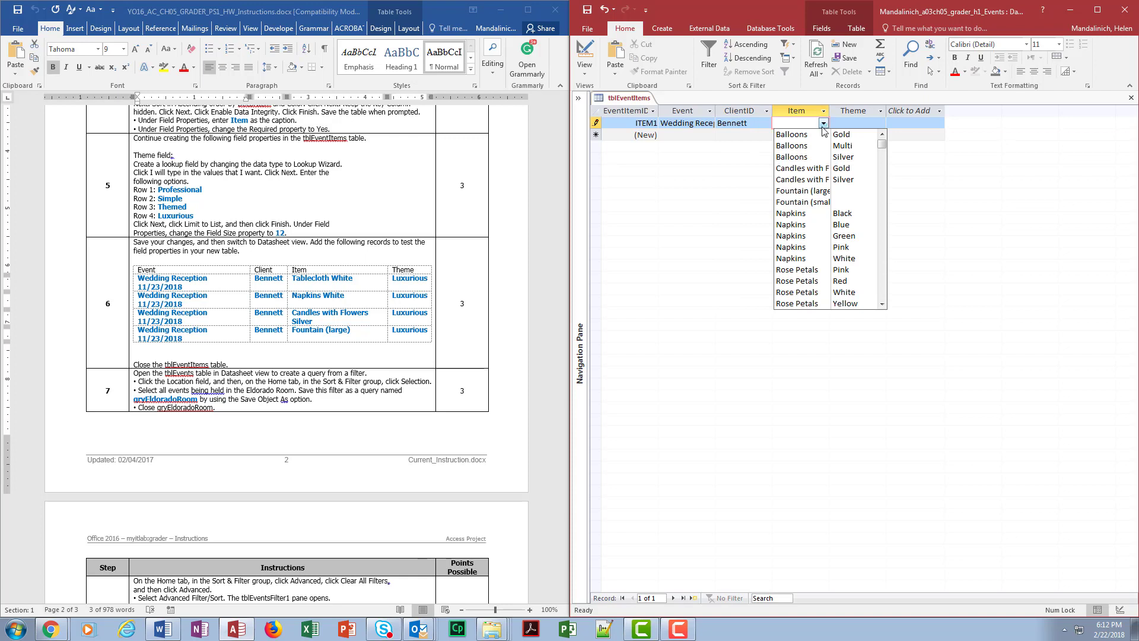
pyautogui.scroll(-3, 841, 240)
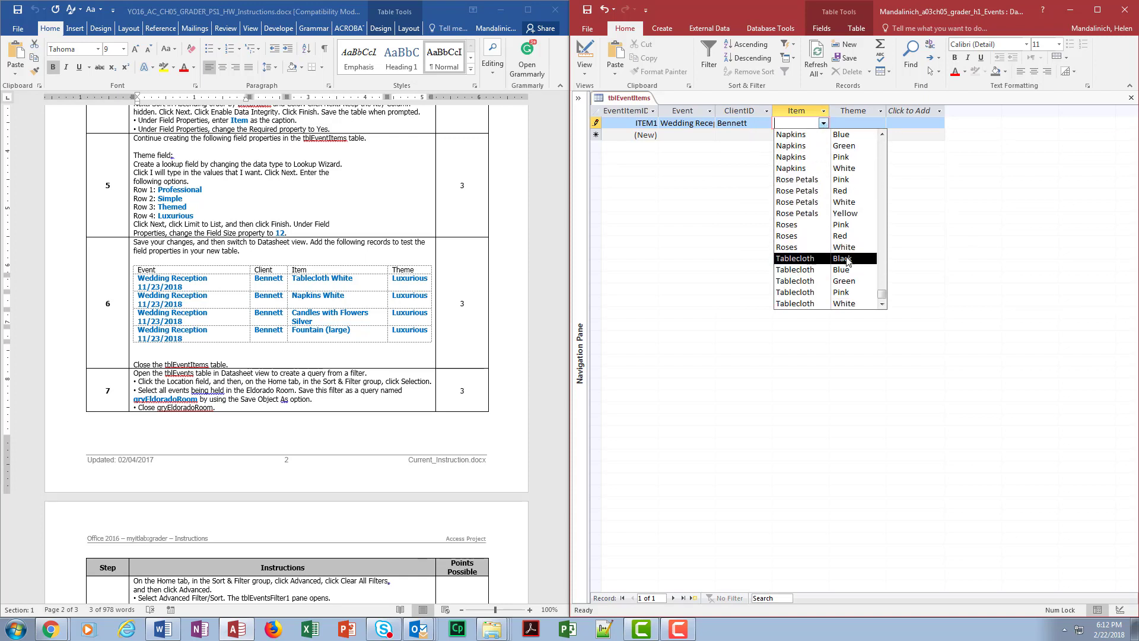
pyautogui.click(844, 304)
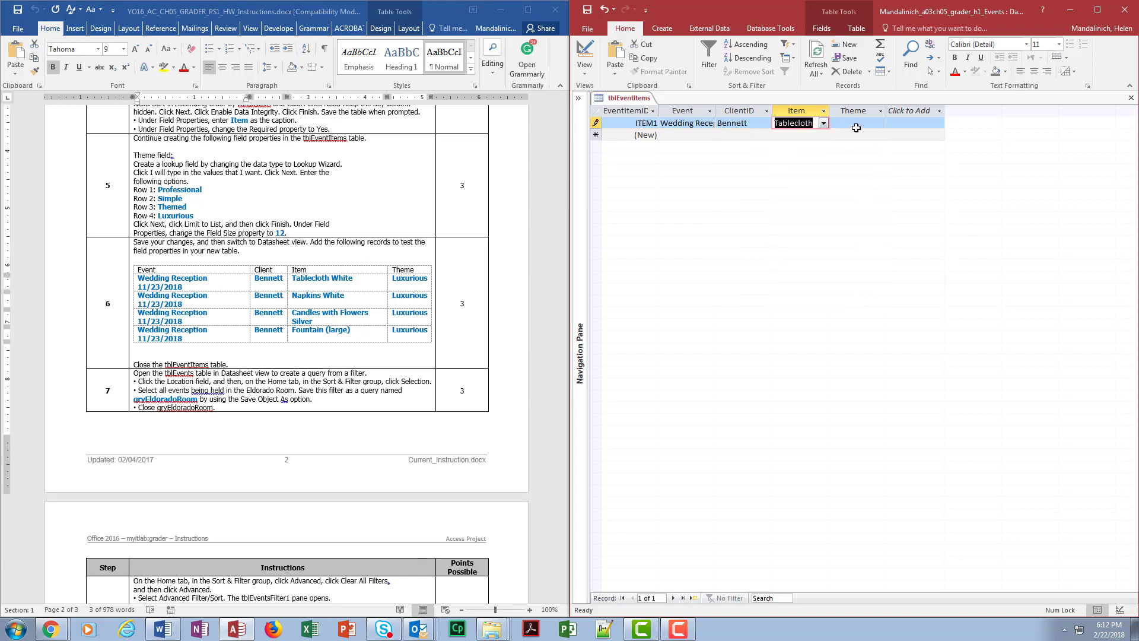
pyautogui.press('Tab')
pyautogui.click(878, 123)
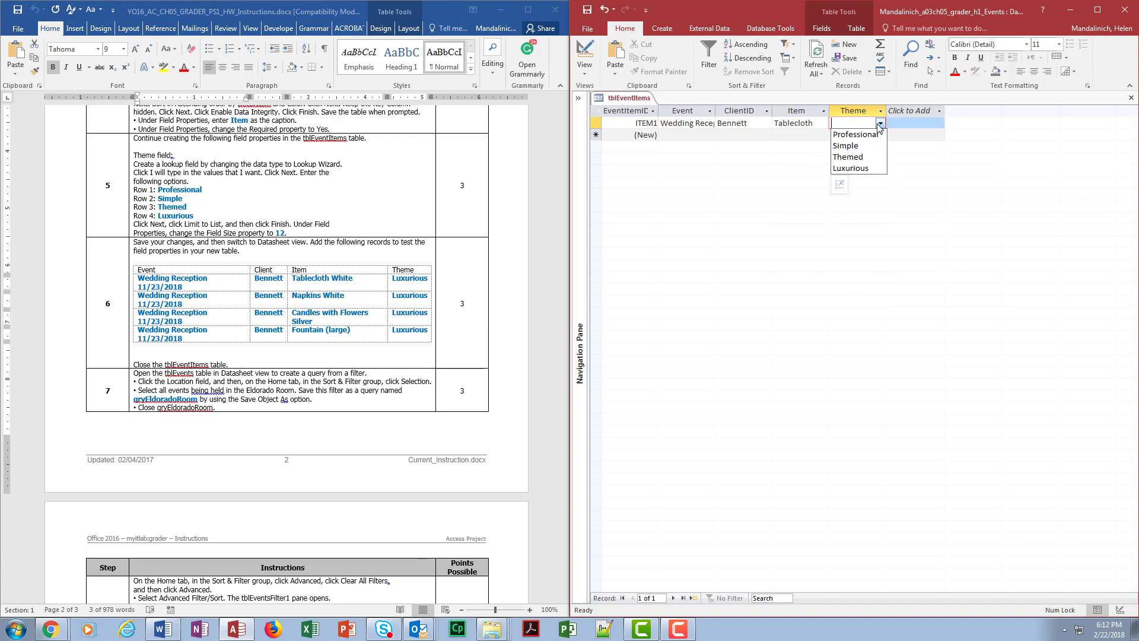
pyautogui.click(868, 168)
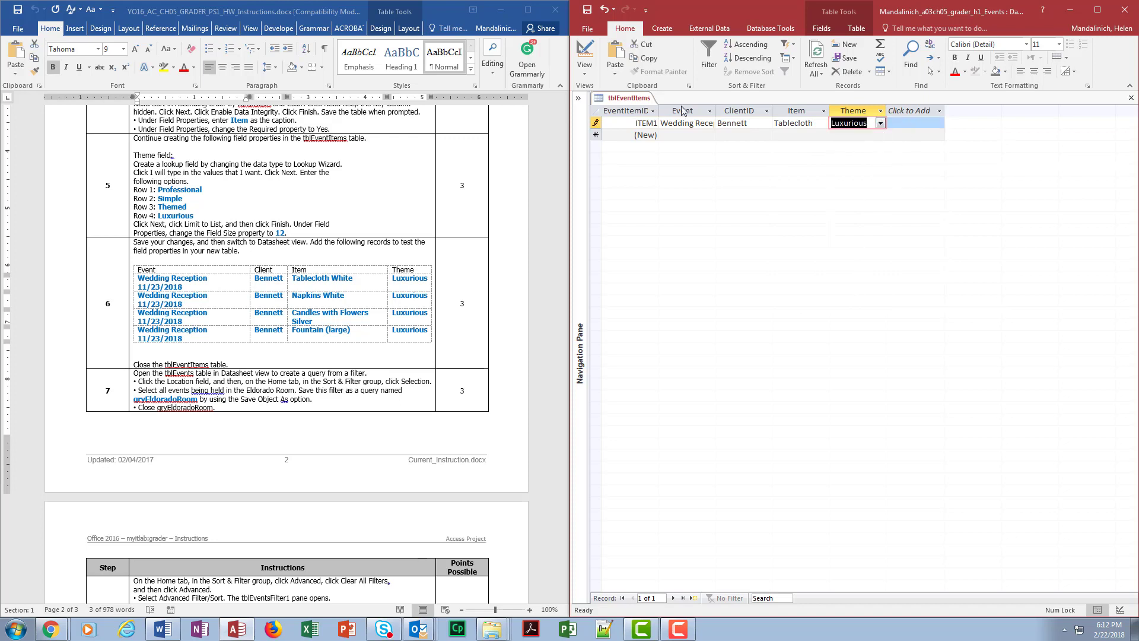
pyautogui.press('Tab')
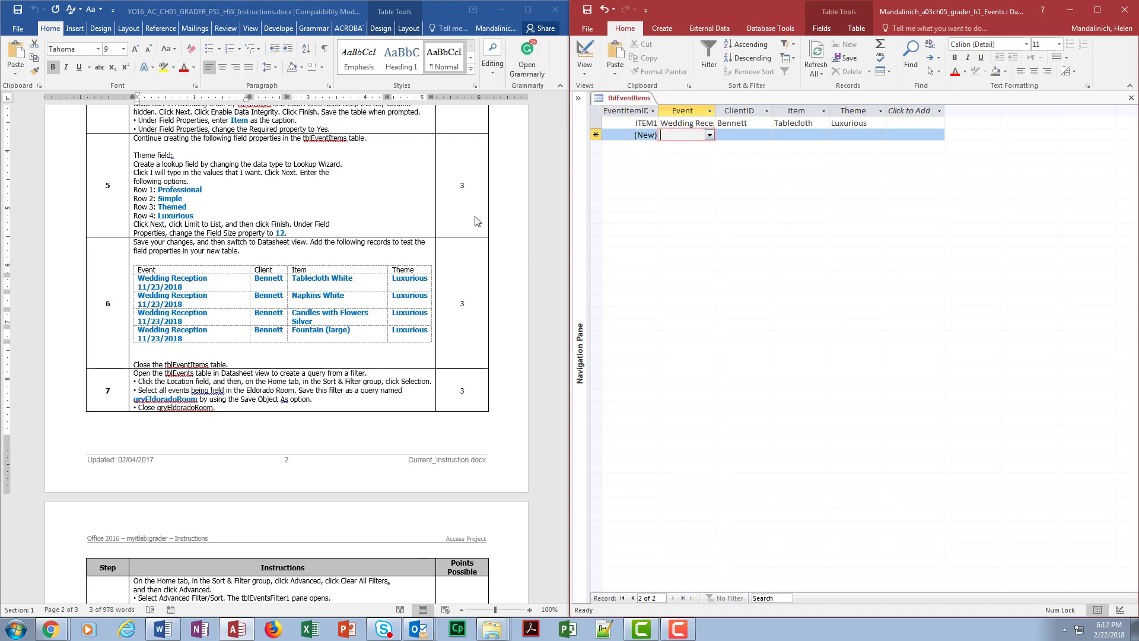
# Begin the second record with the event Wedding Reception 11/23/2018 and the same client as the first record.
pyautogui.click(709, 136)
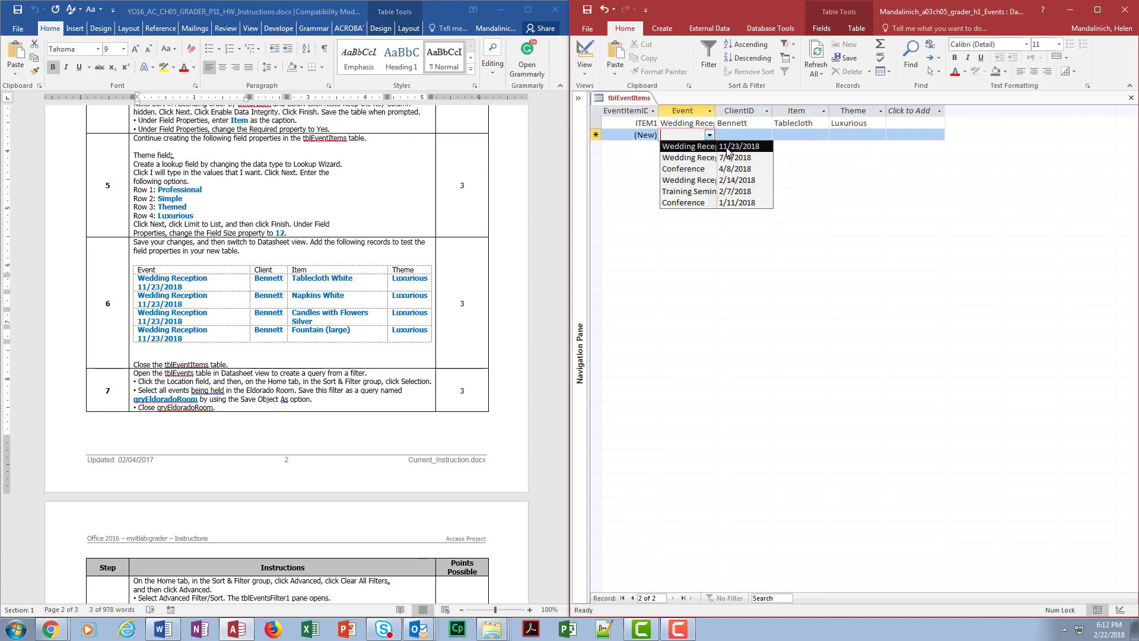
pyautogui.click(688, 146)
pyautogui.click(763, 135)
pyautogui.click(766, 135)
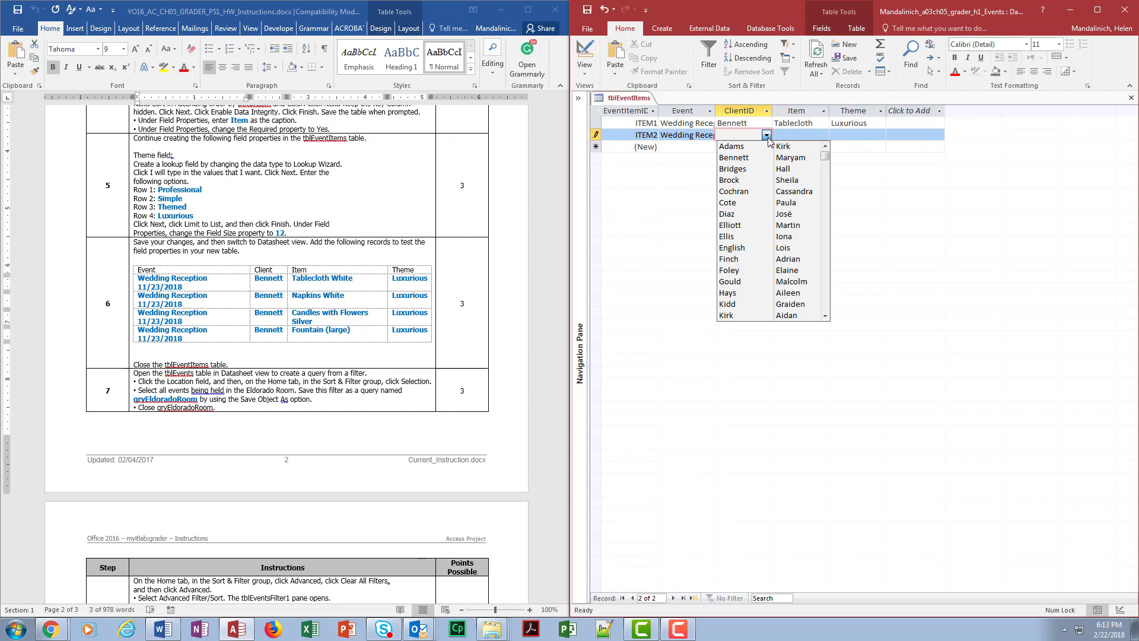
pyautogui.click(760, 167)
# Complete the second record with the item Napkins White and the theme Luxurious.
pyautogui.click(800, 135)
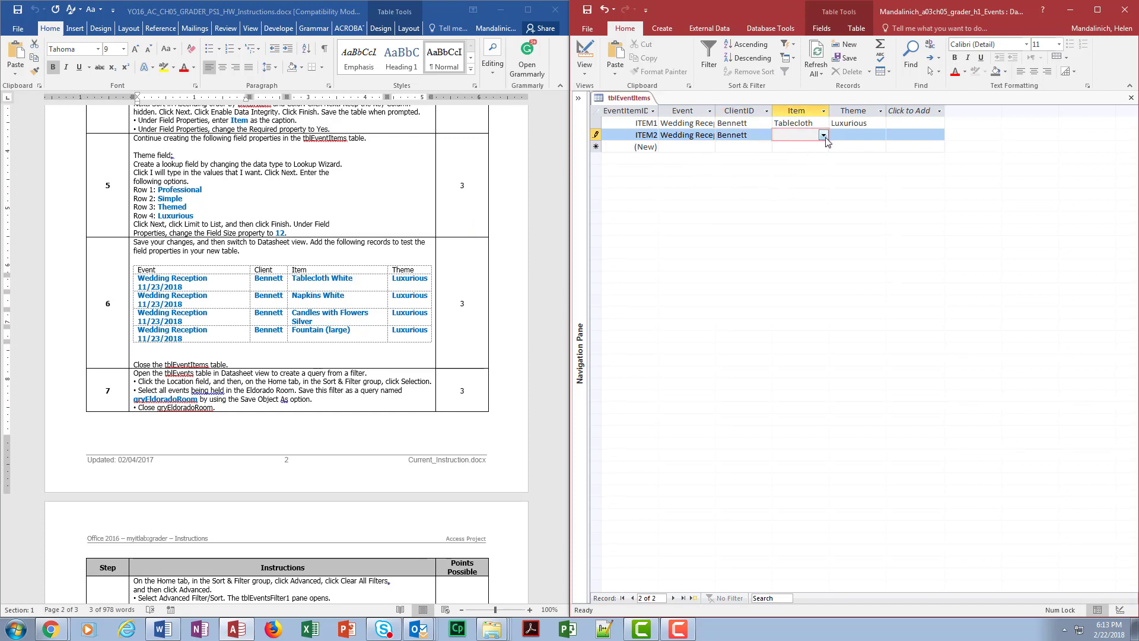
pyautogui.click(823, 135)
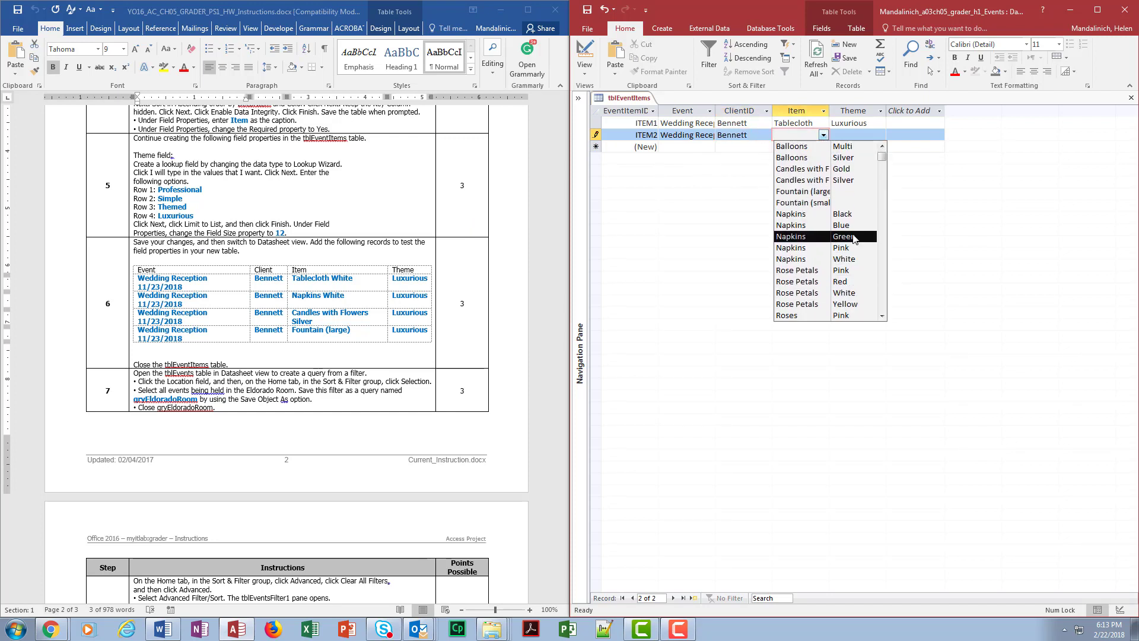
pyautogui.click(849, 260)
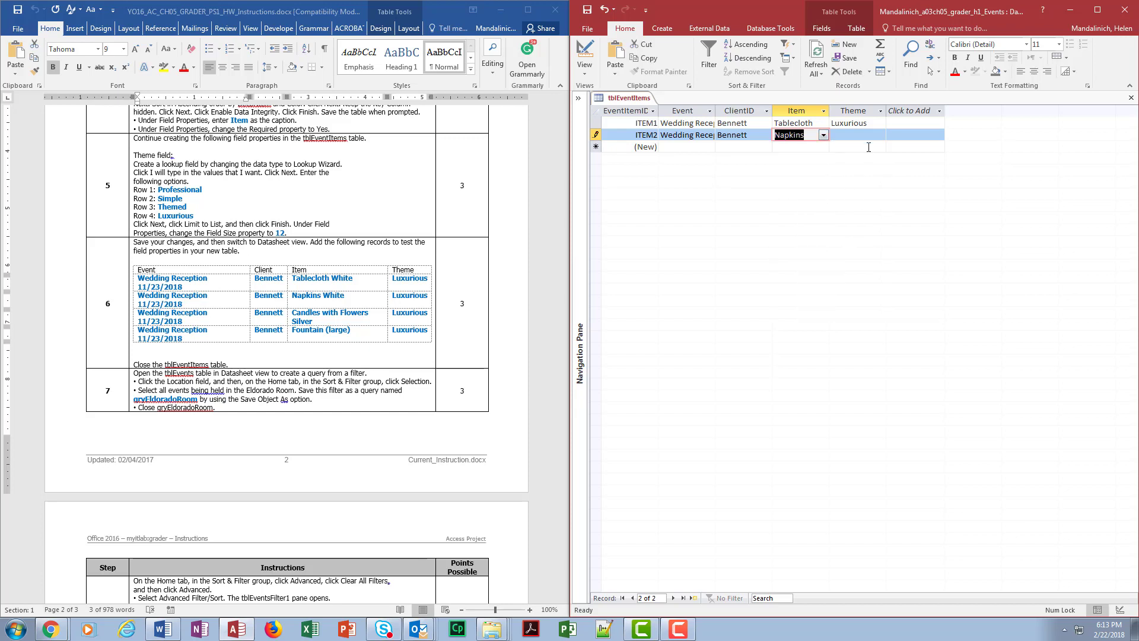
pyautogui.click(867, 137)
pyautogui.click(880, 135)
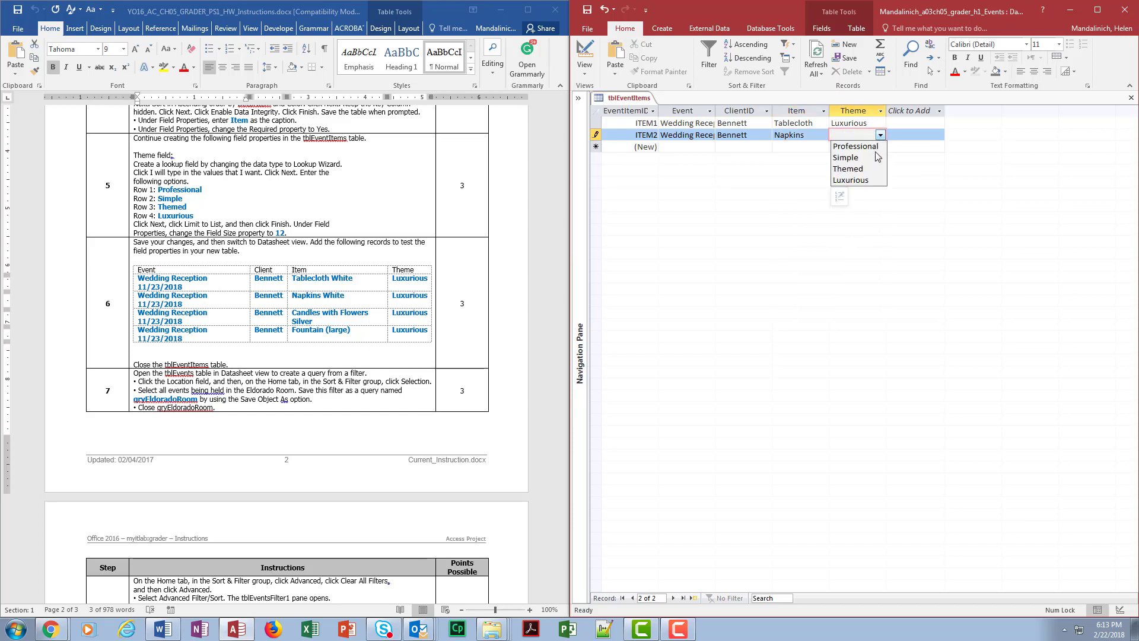
pyautogui.click(873, 183)
pyautogui.press('Tab')
pyautogui.press('Tab')
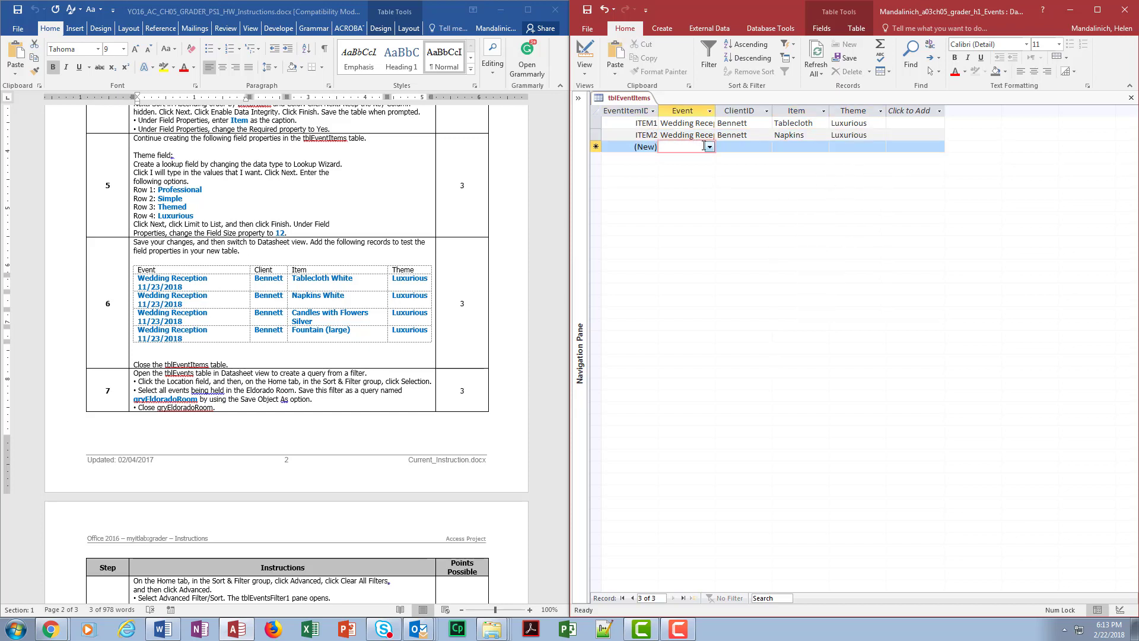
# Begin the third record with the event Wedding Reception 11/23/2018 and the same client as the records above.
pyautogui.click(709, 147)
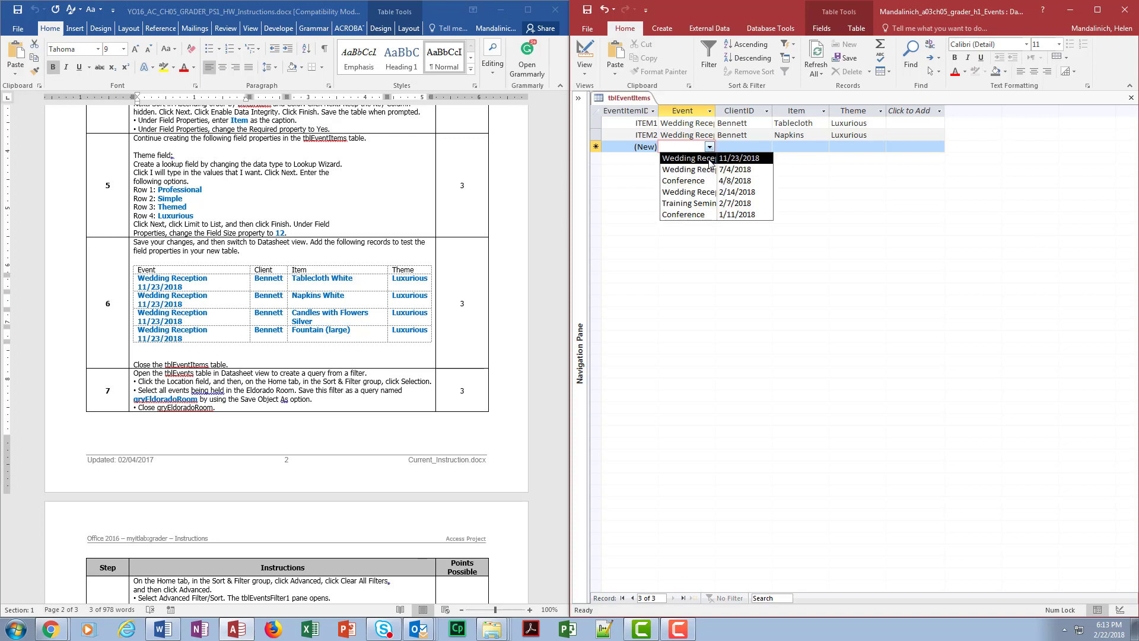
pyautogui.click(709, 160)
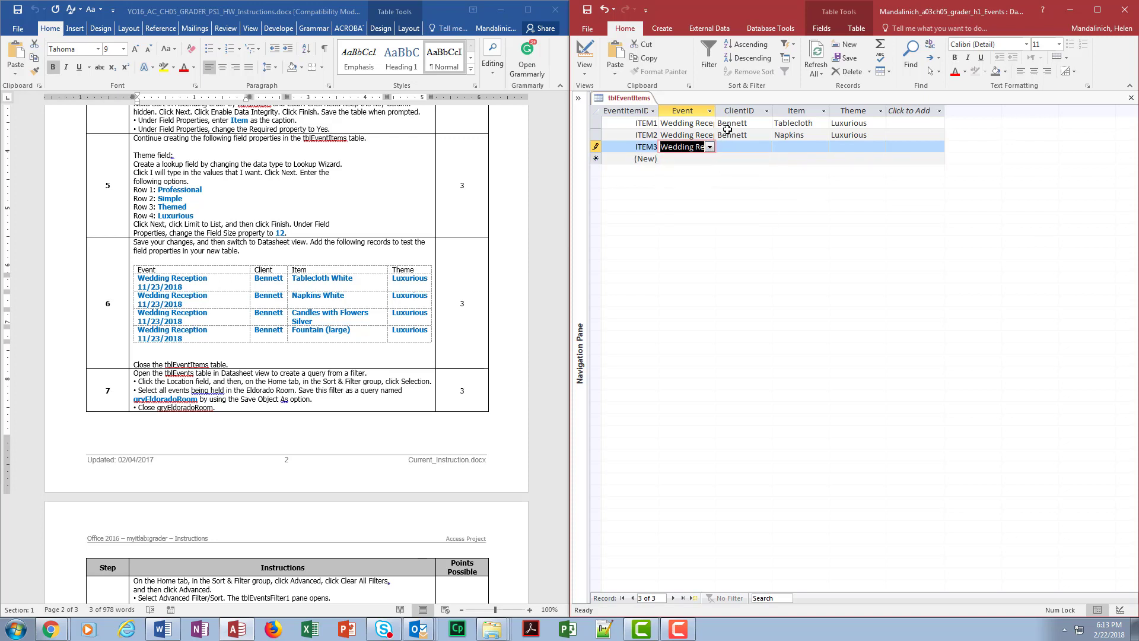
pyautogui.click(762, 144)
pyautogui.click(766, 146)
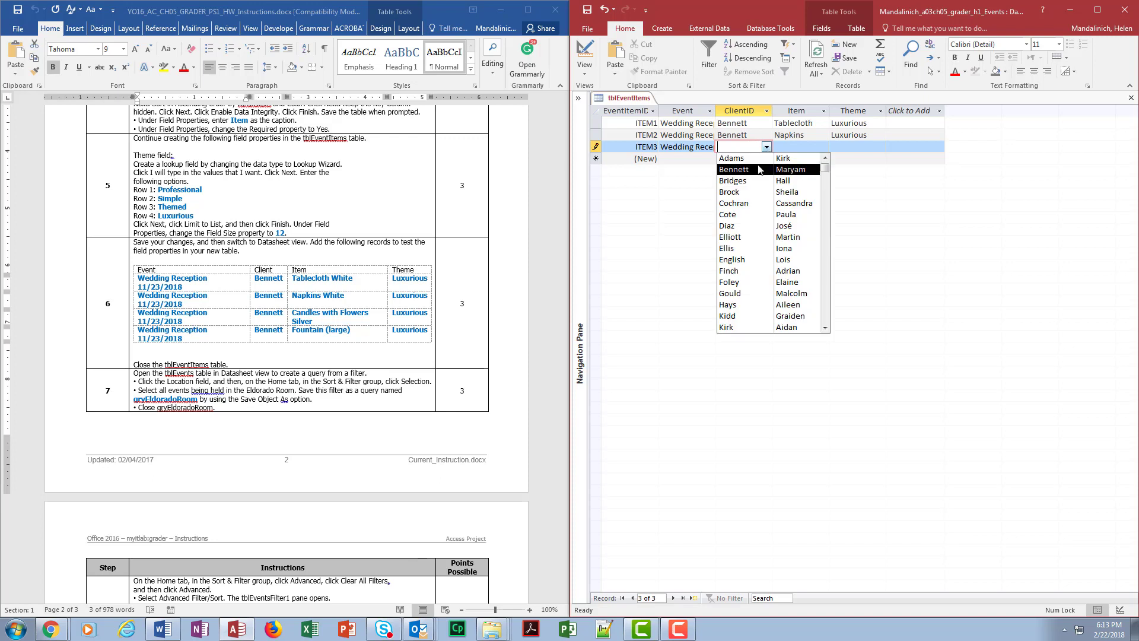
pyautogui.click(748, 153)
# Complete the third record with the item Candles with Flowers Silver and the theme Luxurious.
pyautogui.click(795, 145)
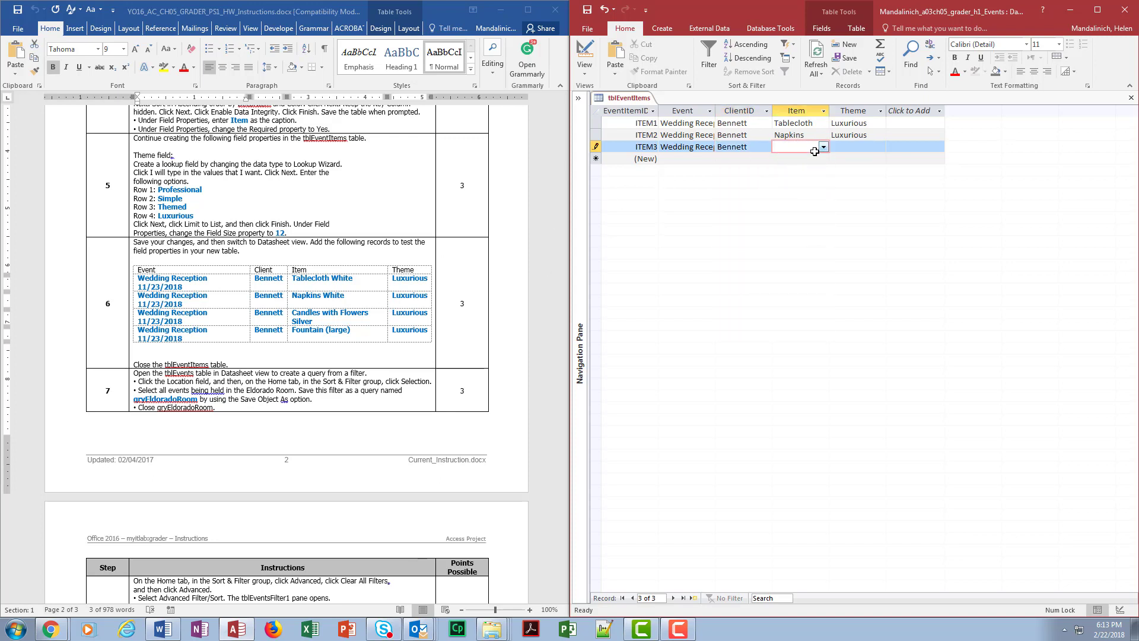
pyautogui.click(823, 147)
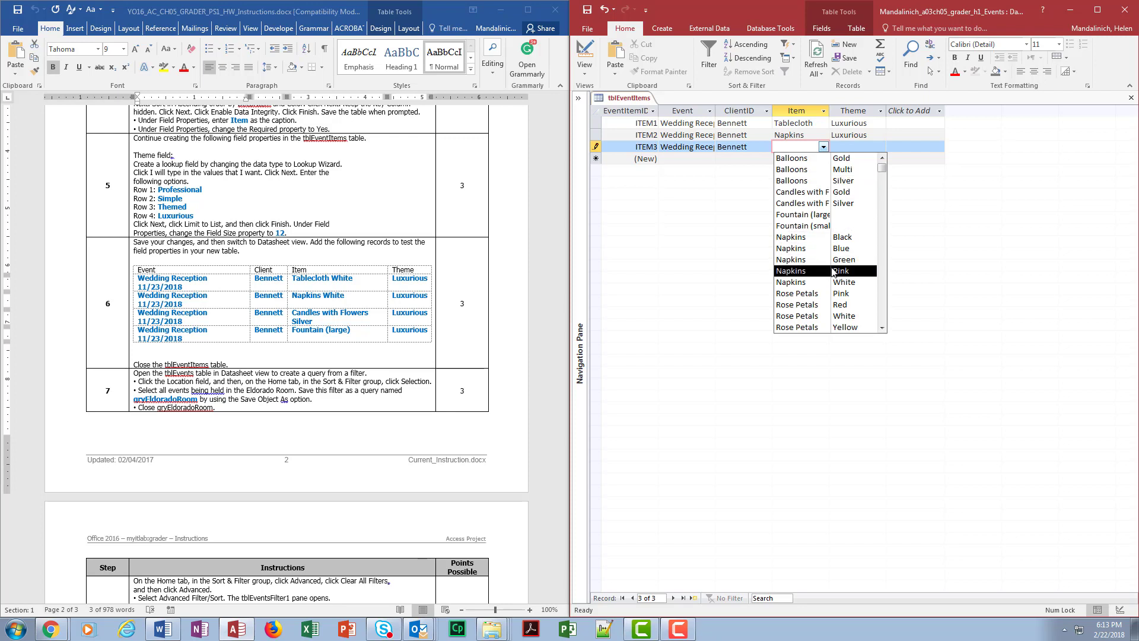
pyautogui.click(840, 205)
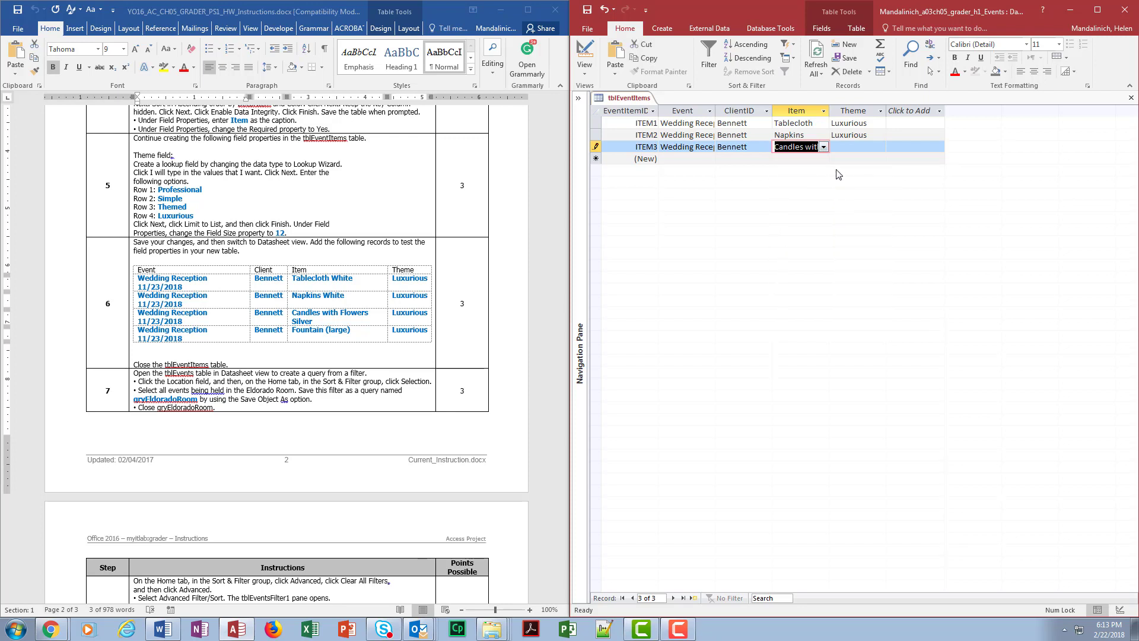
pyautogui.click(846, 146)
pyautogui.click(880, 147)
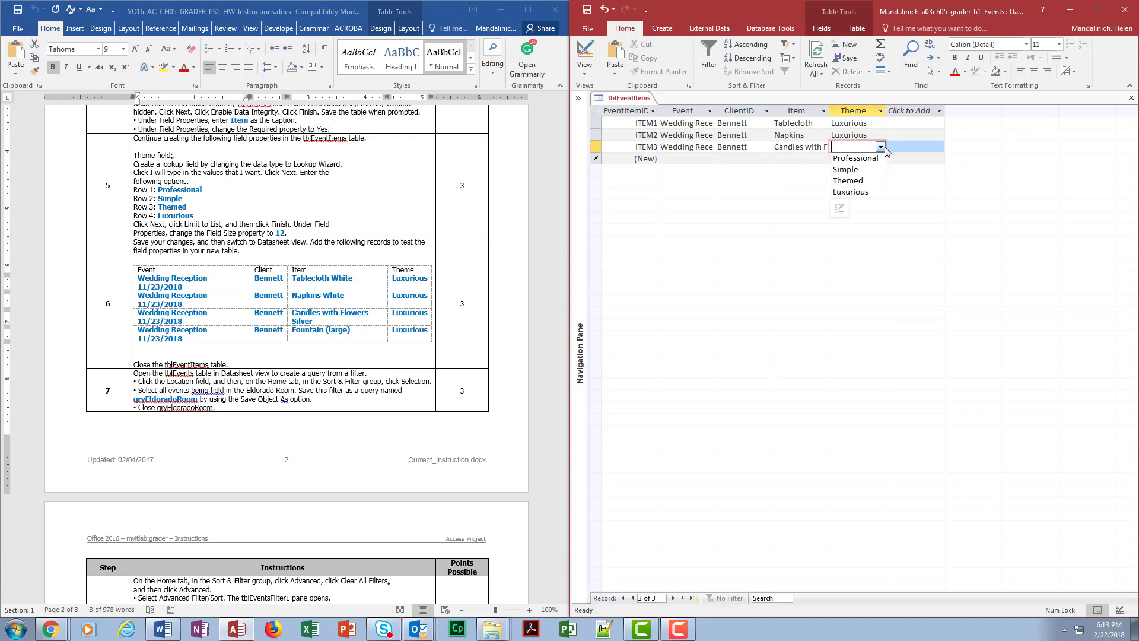
pyautogui.click(851, 192)
pyautogui.press('Tab')
# Begin the fourth record with the event Wedding Reception 11/23/2018 and the same client as the records above.
pyautogui.click(691, 159)
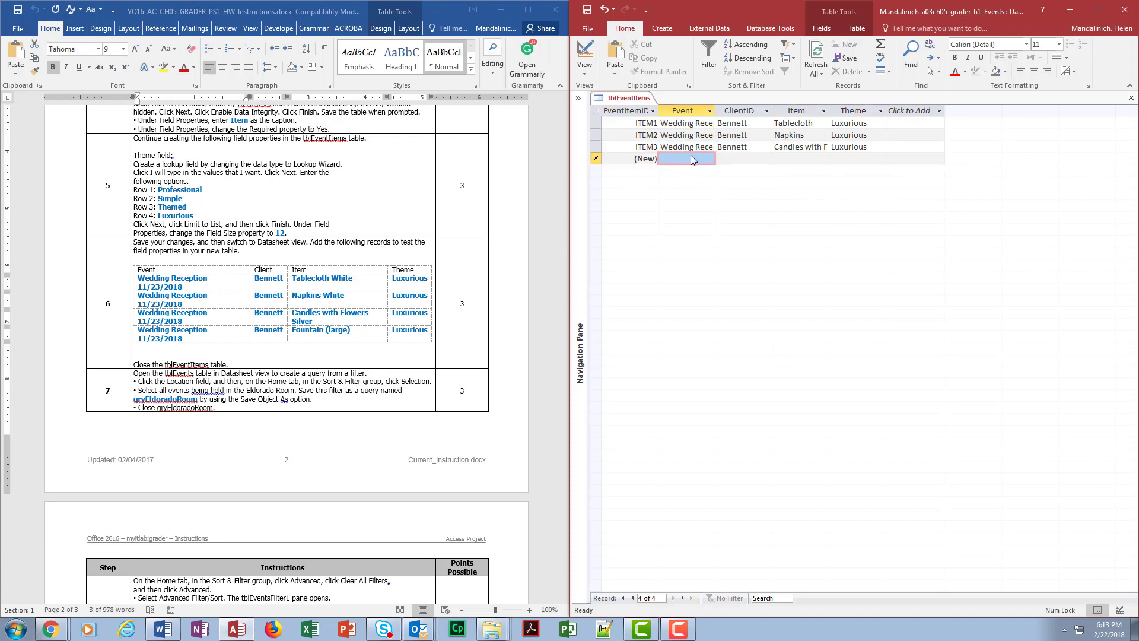
pyautogui.click(711, 159)
pyautogui.click(682, 172)
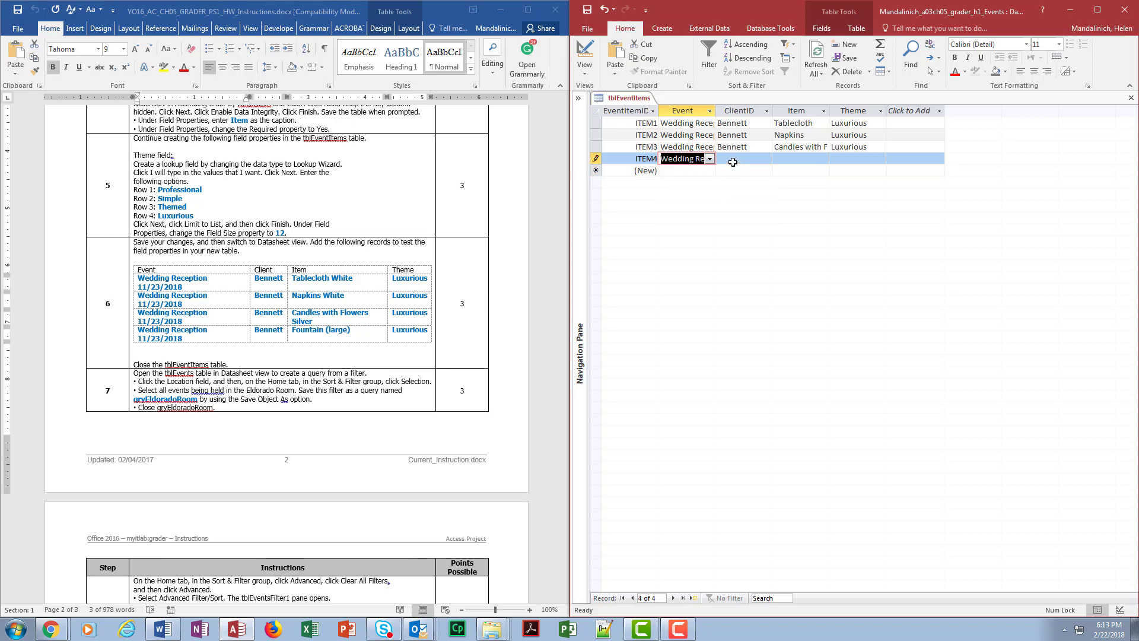
pyautogui.click(750, 160)
pyautogui.click(766, 159)
pyautogui.click(756, 182)
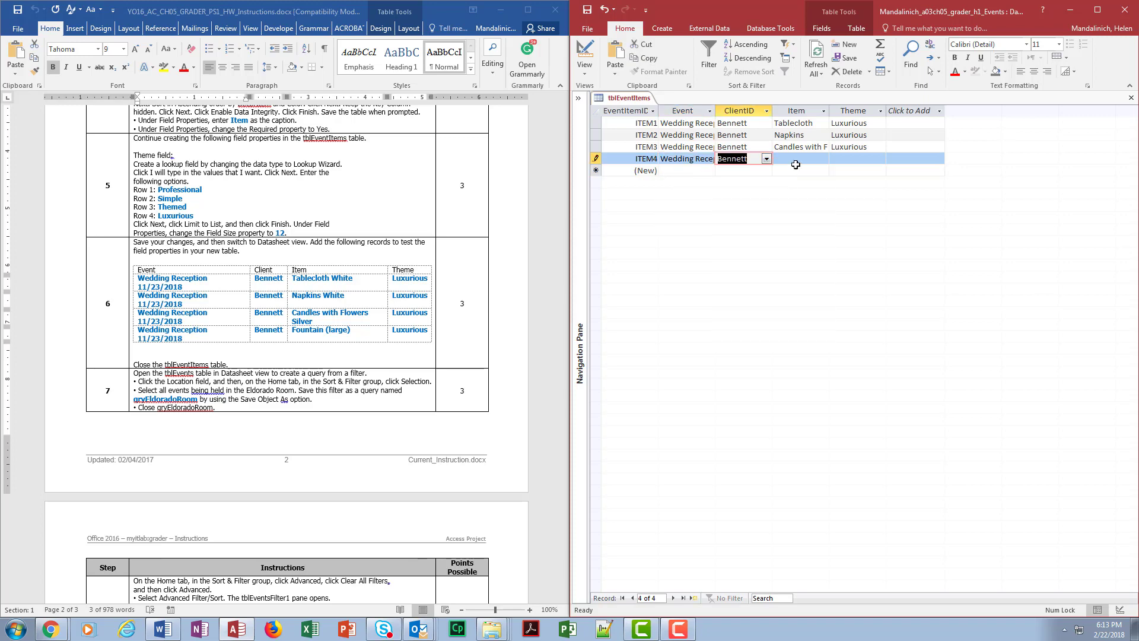
# Complete the fourth record with the item Fountain (large) and the theme Luxurious.
pyautogui.click(801, 158)
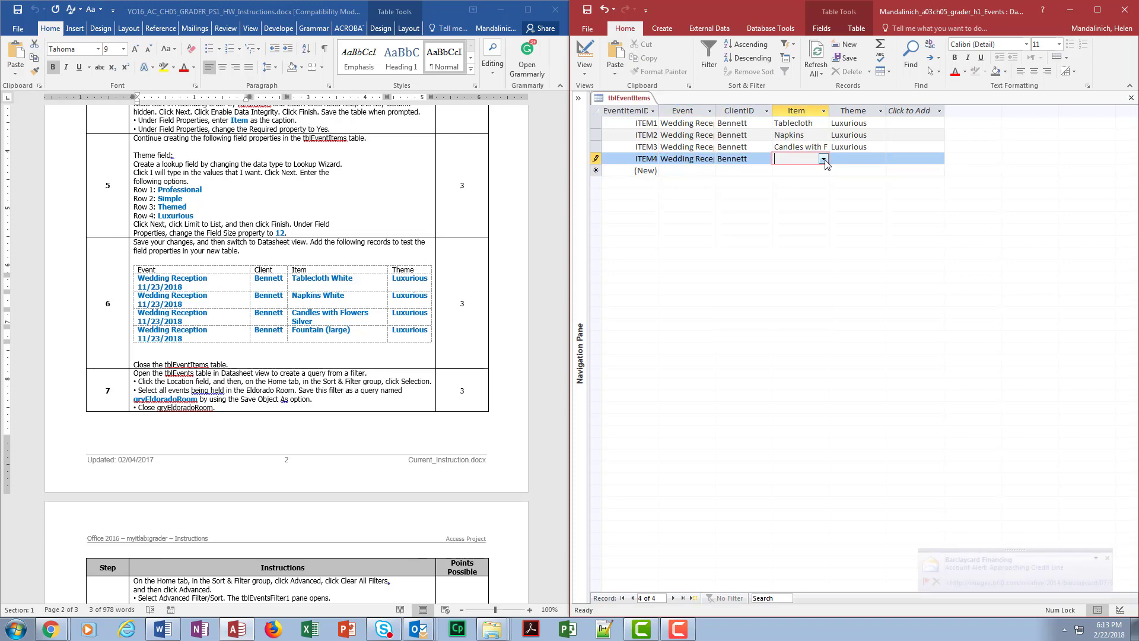
pyautogui.click(824, 159)
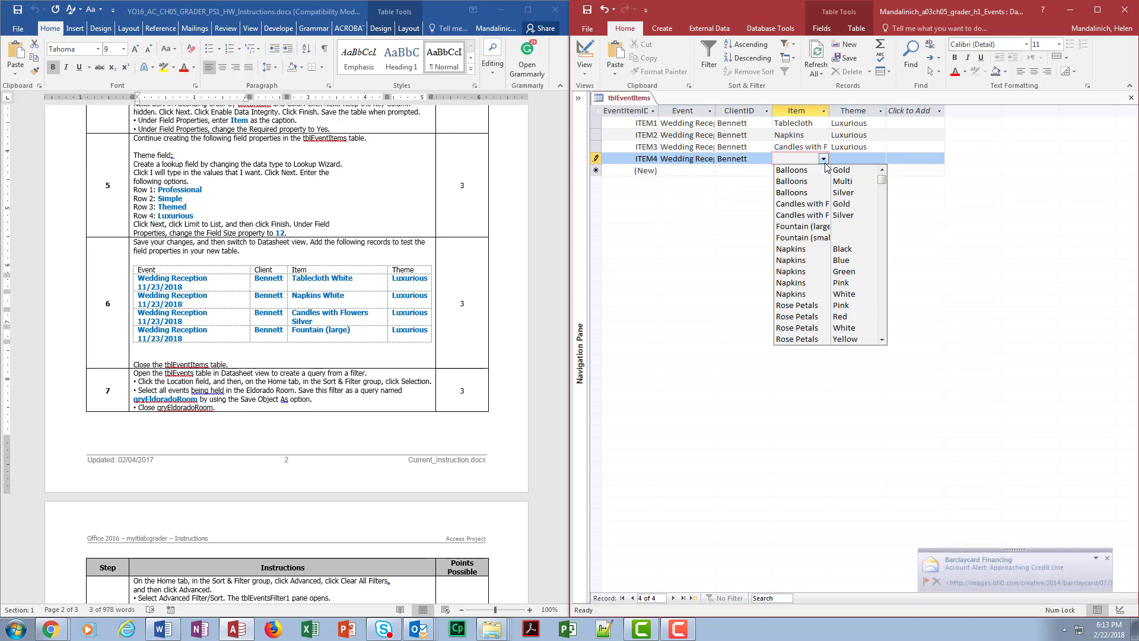
pyautogui.click(812, 226)
pyautogui.click(862, 159)
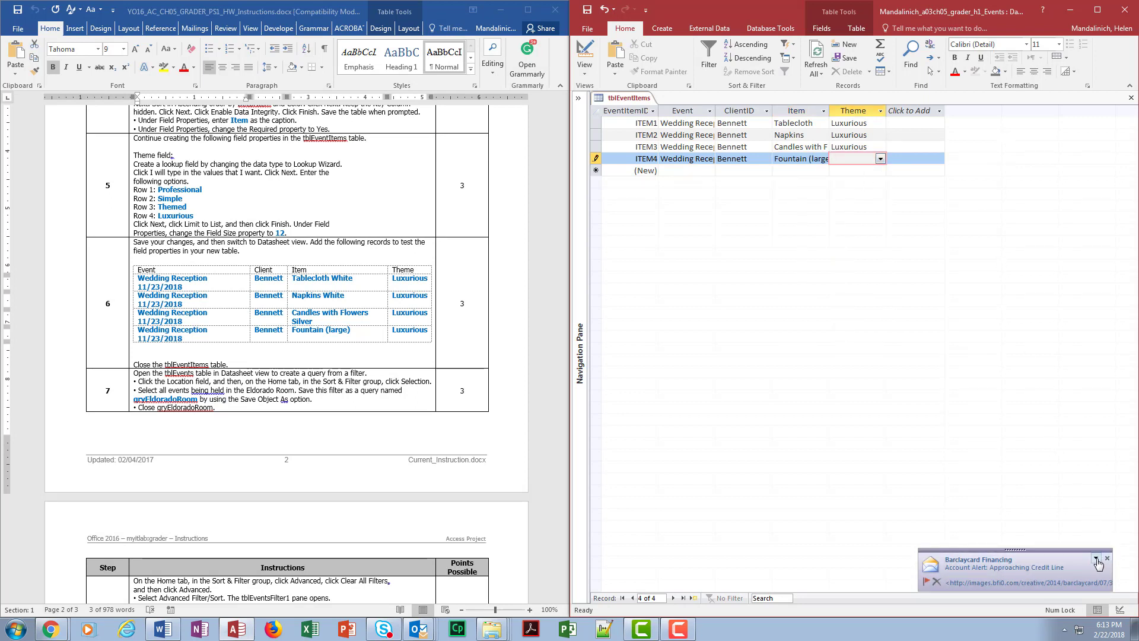
pyautogui.click(881, 159)
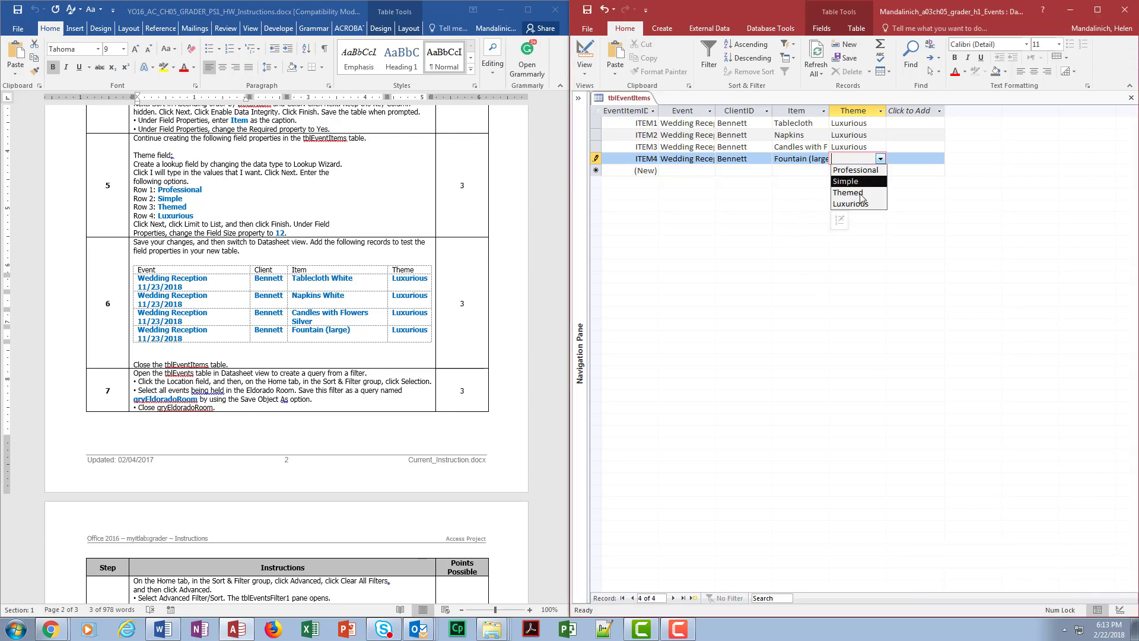
pyautogui.click(854, 208)
pyautogui.press('Tab')
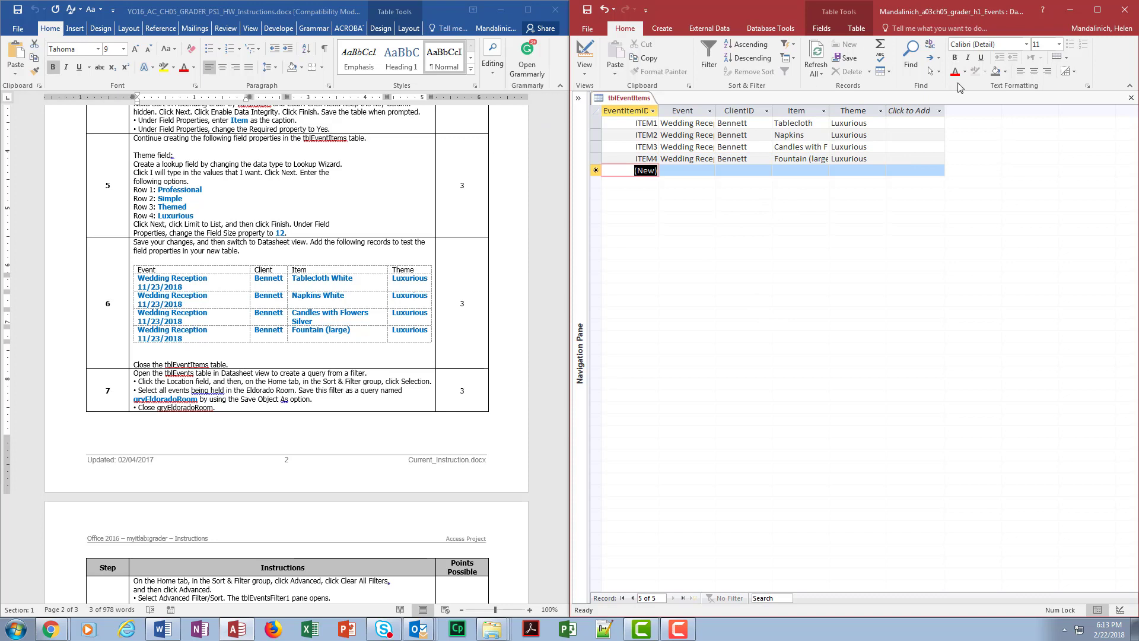
# Close the tblEventItems table and open the tblEvents table in Datasheet view.
pyautogui.click(1130, 97)
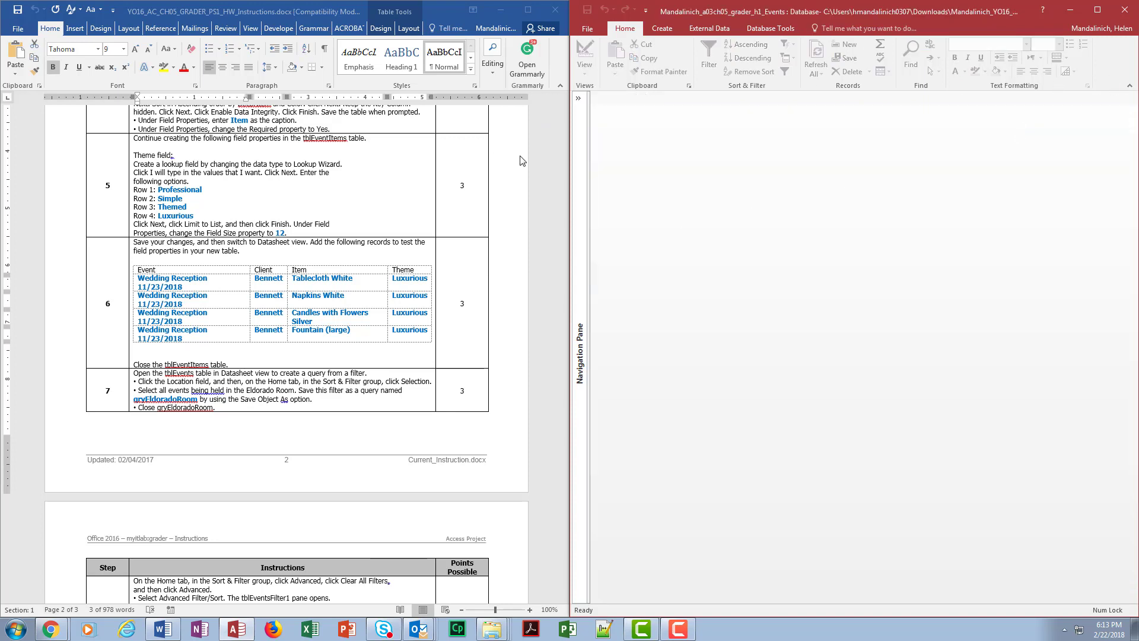
pyautogui.click(579, 98)
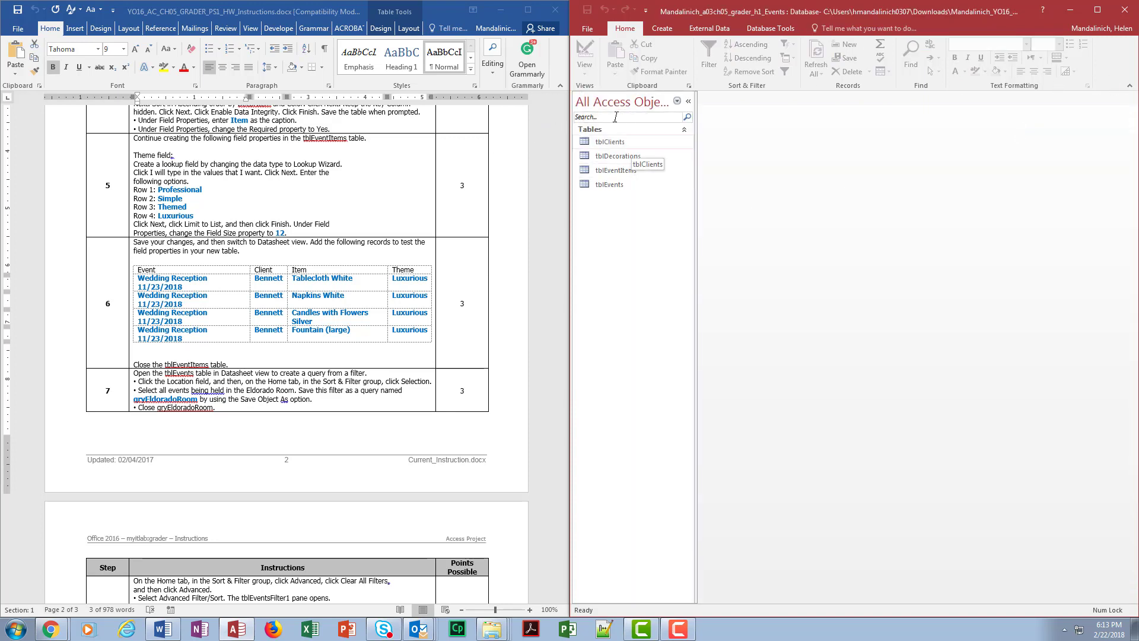
pyautogui.click(202, 388)
pyautogui.scroll(-8, 197, 366)
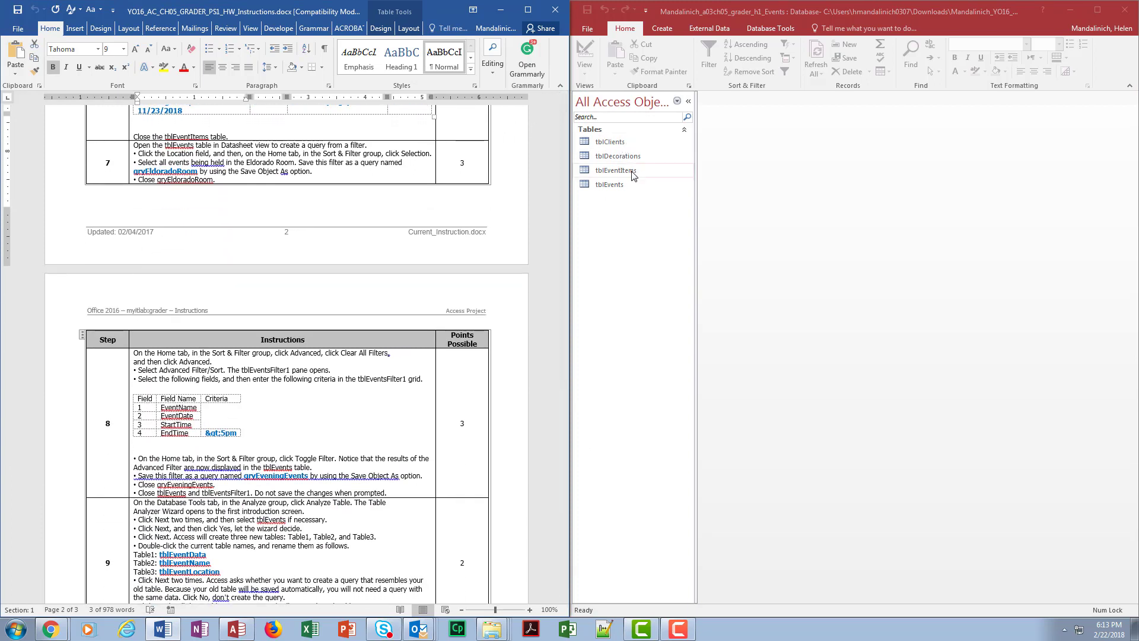
pyautogui.doubleClick(611, 184)
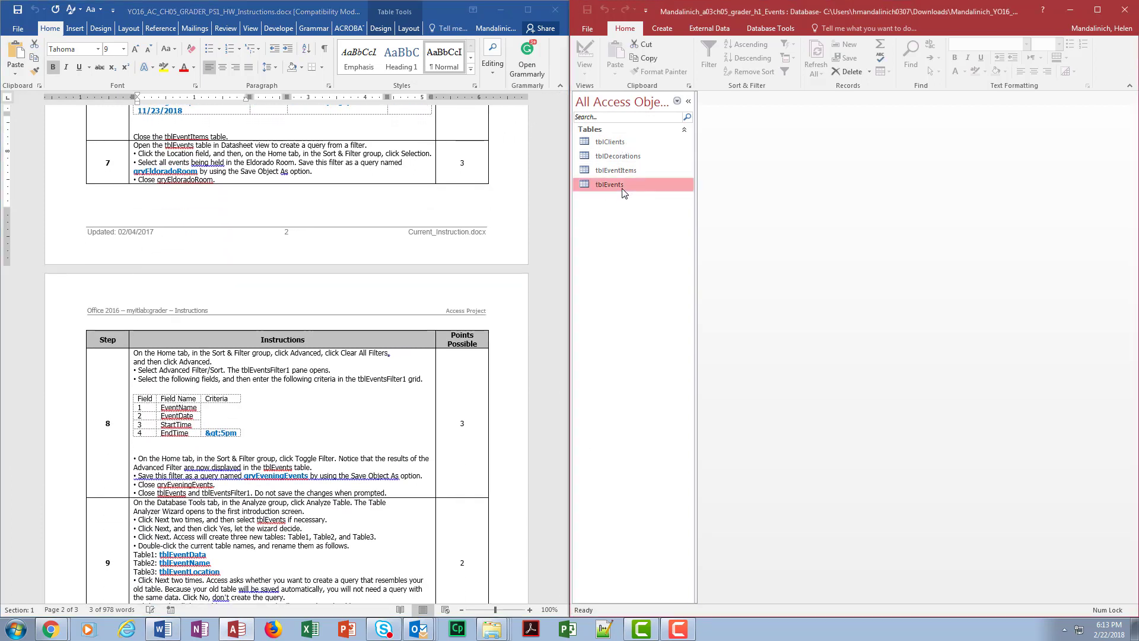
pyautogui.click(689, 101)
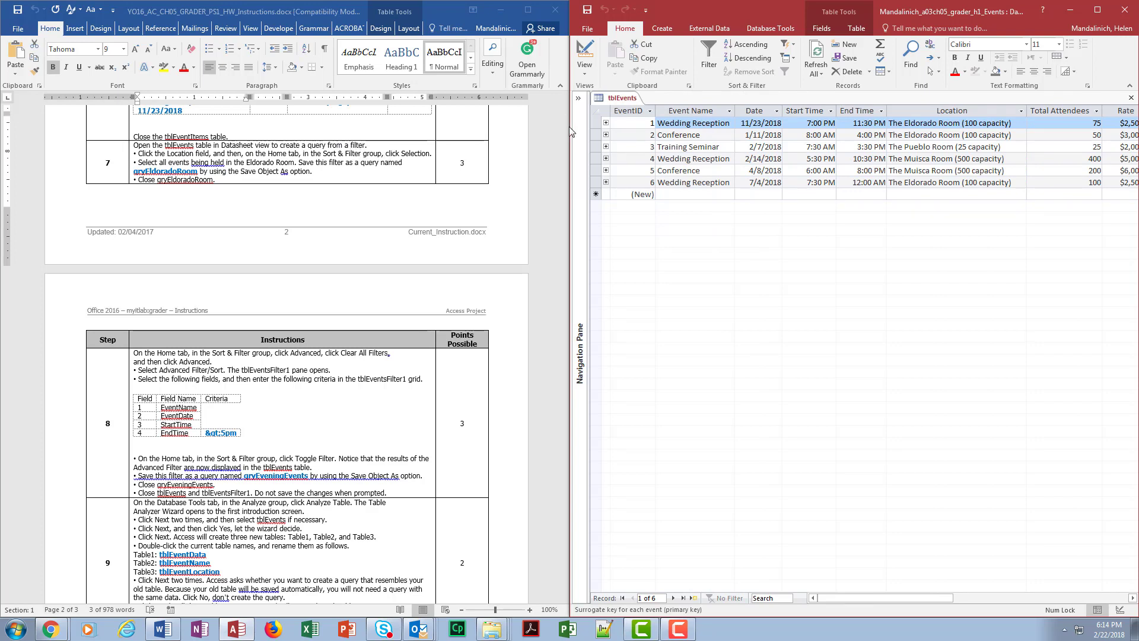
# Filter the tblEvents table by selection so that Location equals The Eldorado Room (100 capacity).
pyautogui.click(967, 113)
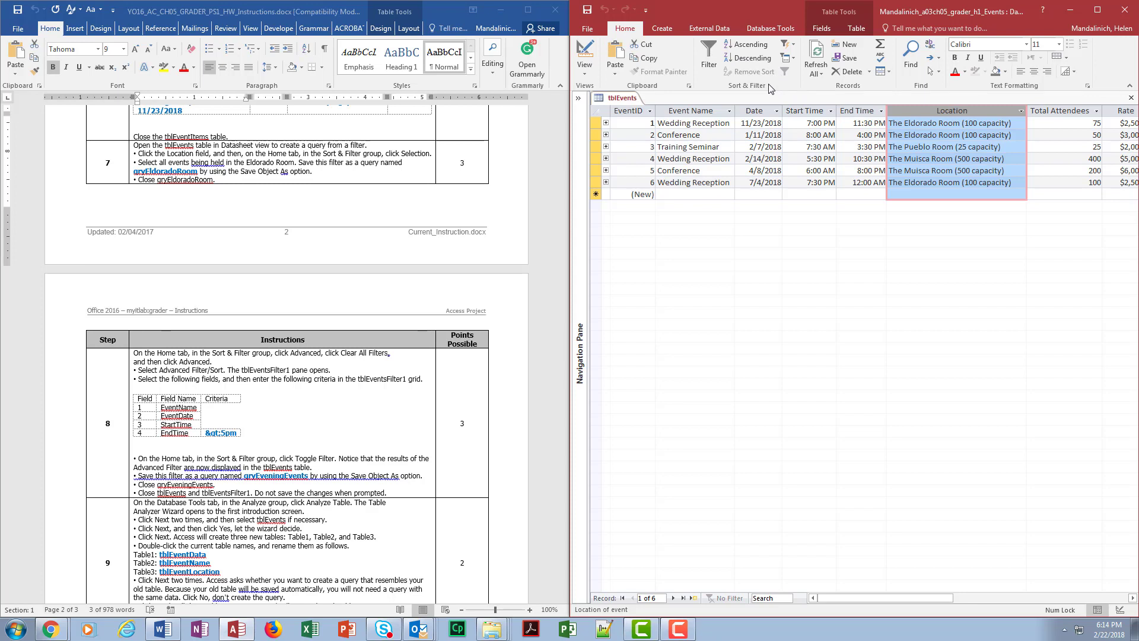
pyautogui.click(789, 43)
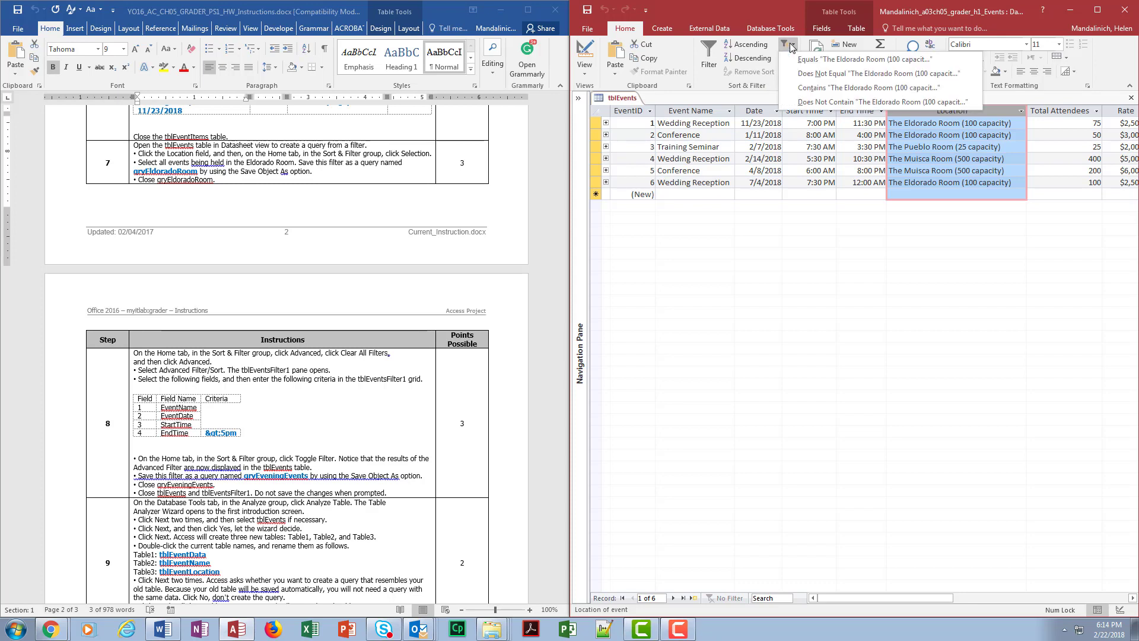
pyautogui.click(824, 62)
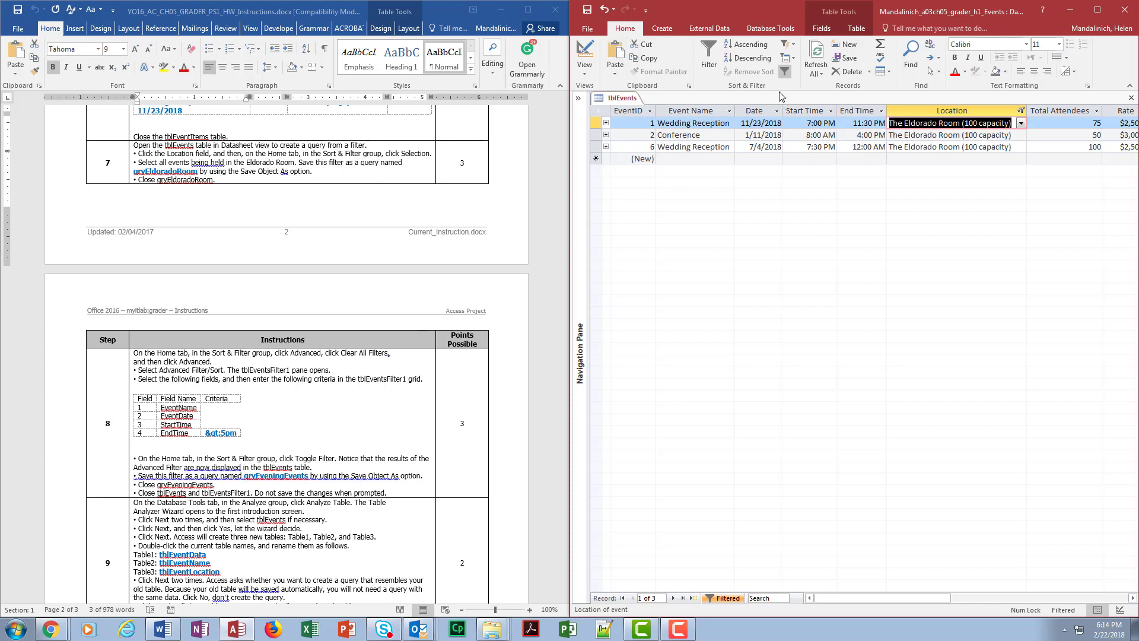
# Save the filtered tblEvents object as a query named qryEldoradoRoom.
pyautogui.click(588, 13)
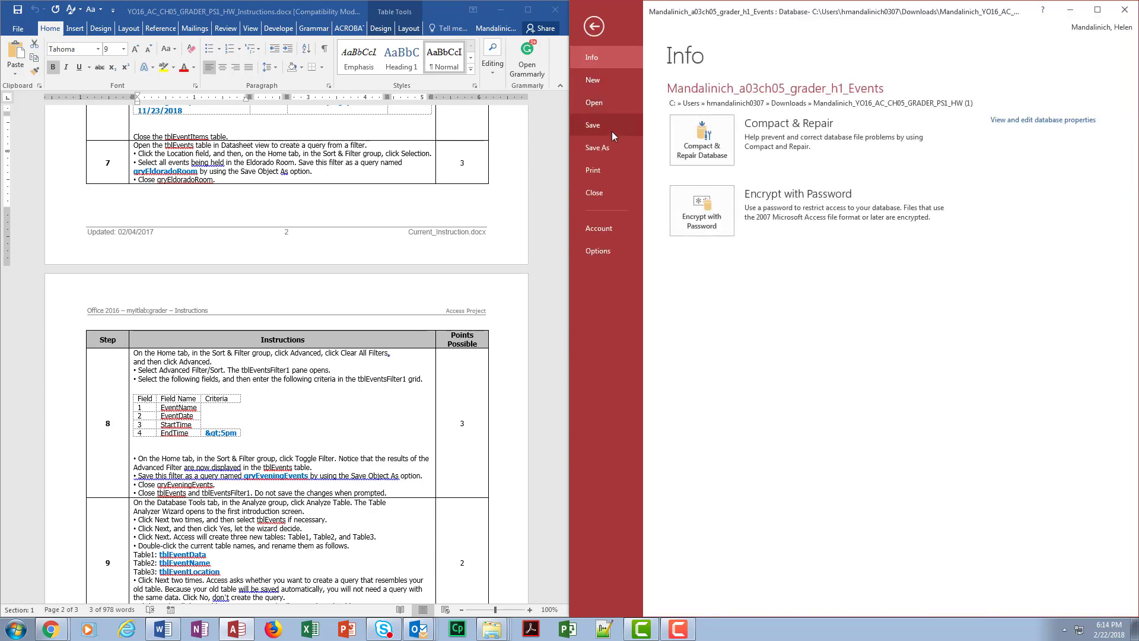
pyautogui.click(599, 147)
pyautogui.click(730, 154)
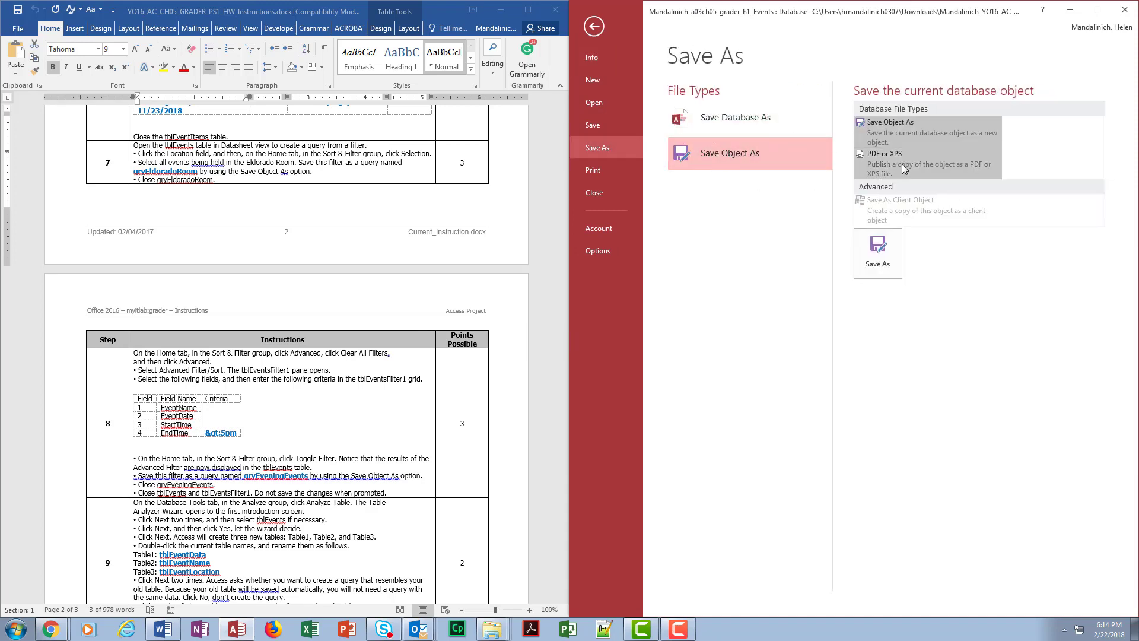
pyautogui.click(877, 258)
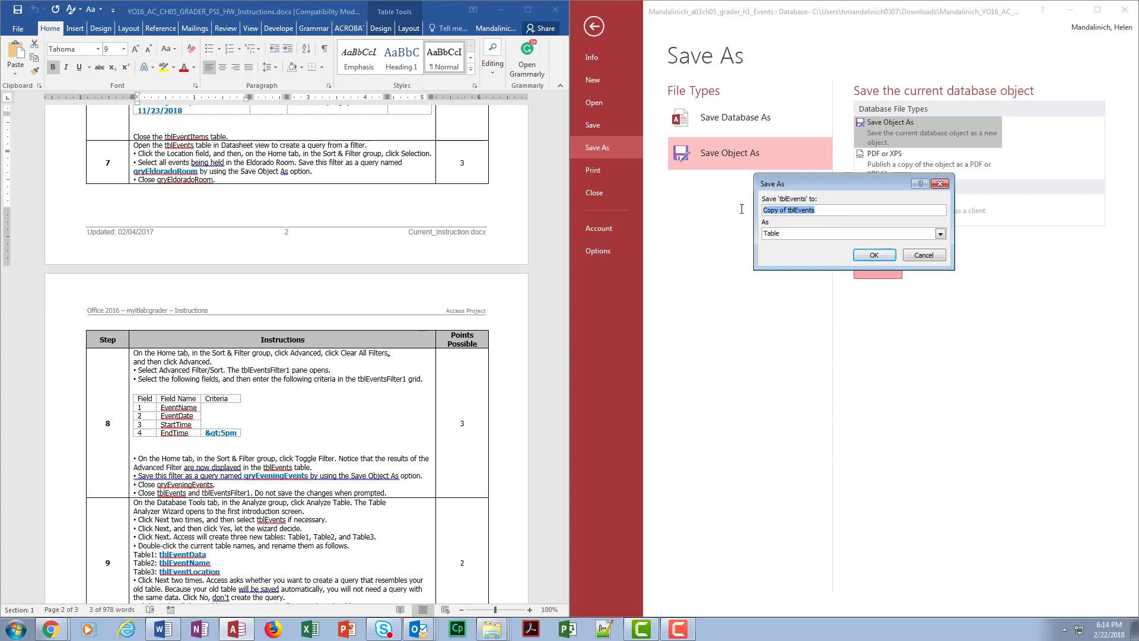
pyautogui.write('qryEldoradoRoom')
pyautogui.click(789, 235)
pyautogui.click(811, 255)
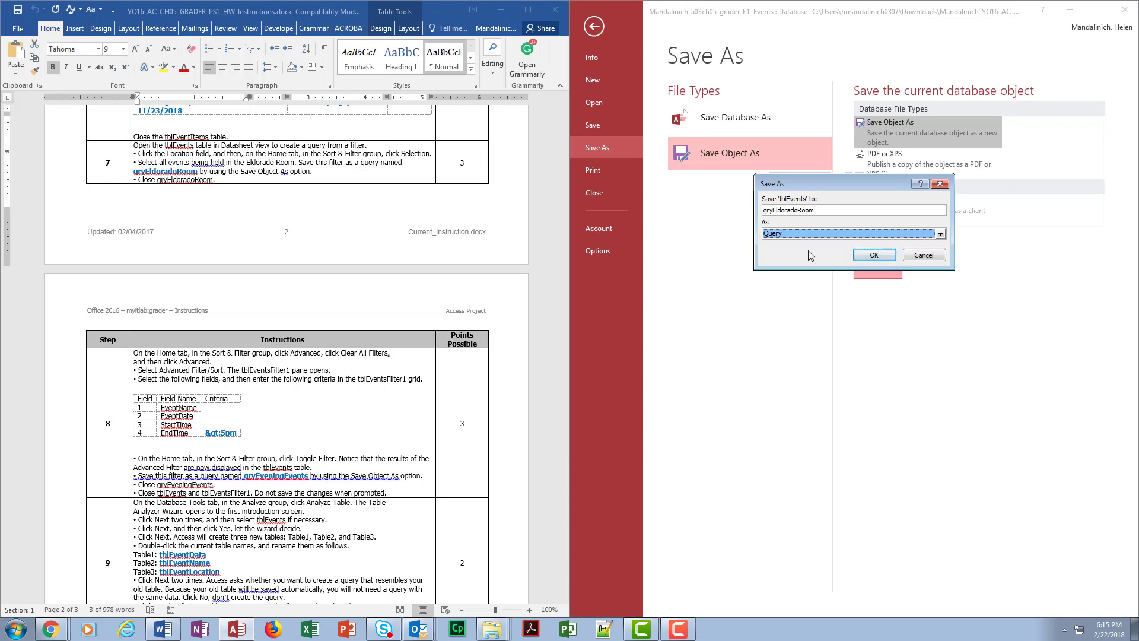
pyautogui.click(875, 256)
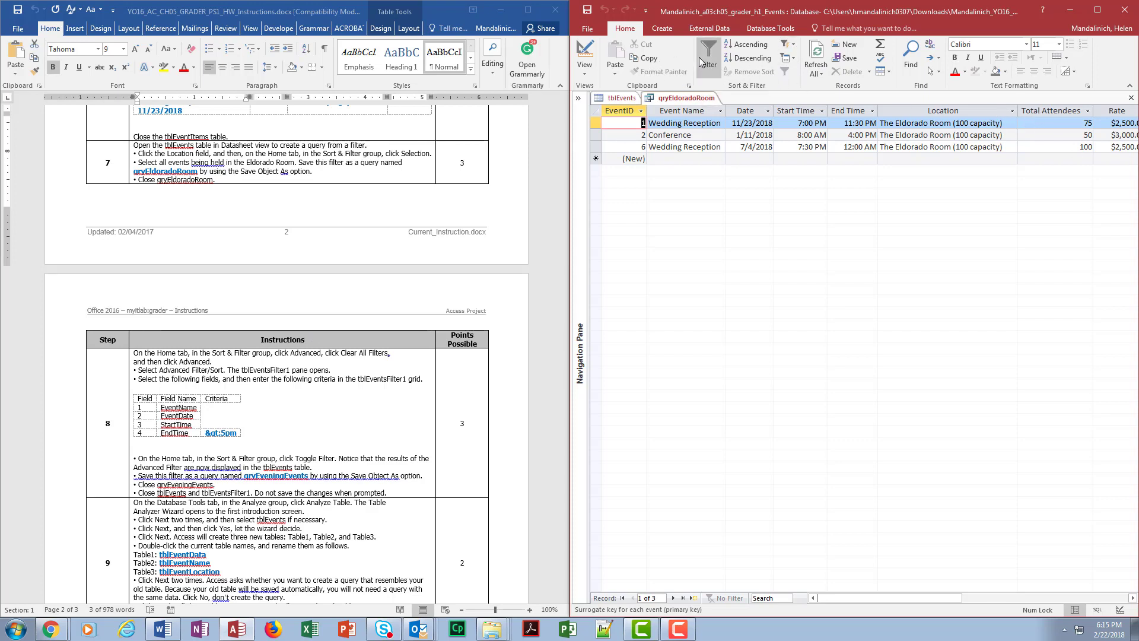
pyautogui.click(641, 111)
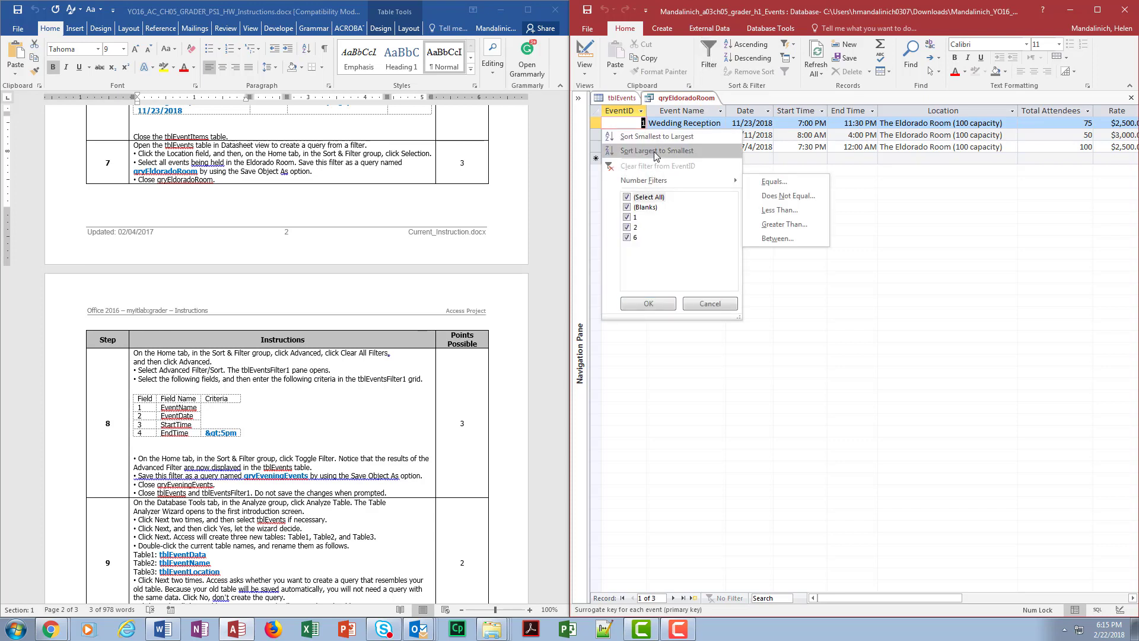
pyautogui.moveTo(660, 184)
pyautogui.click(936, 277)
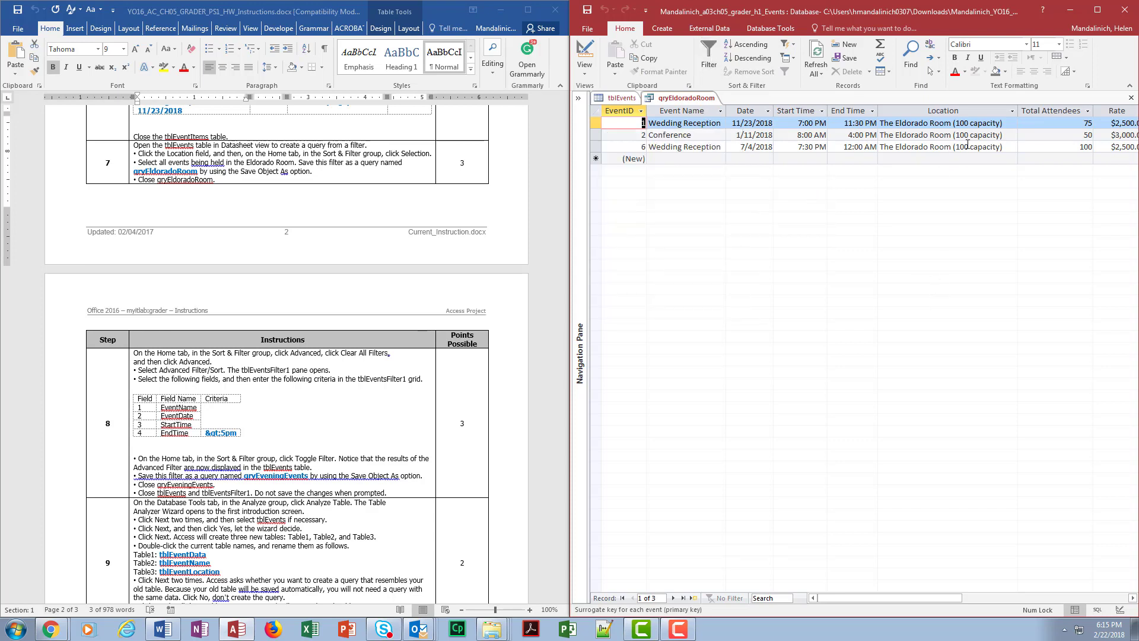
pyautogui.click(1012, 112)
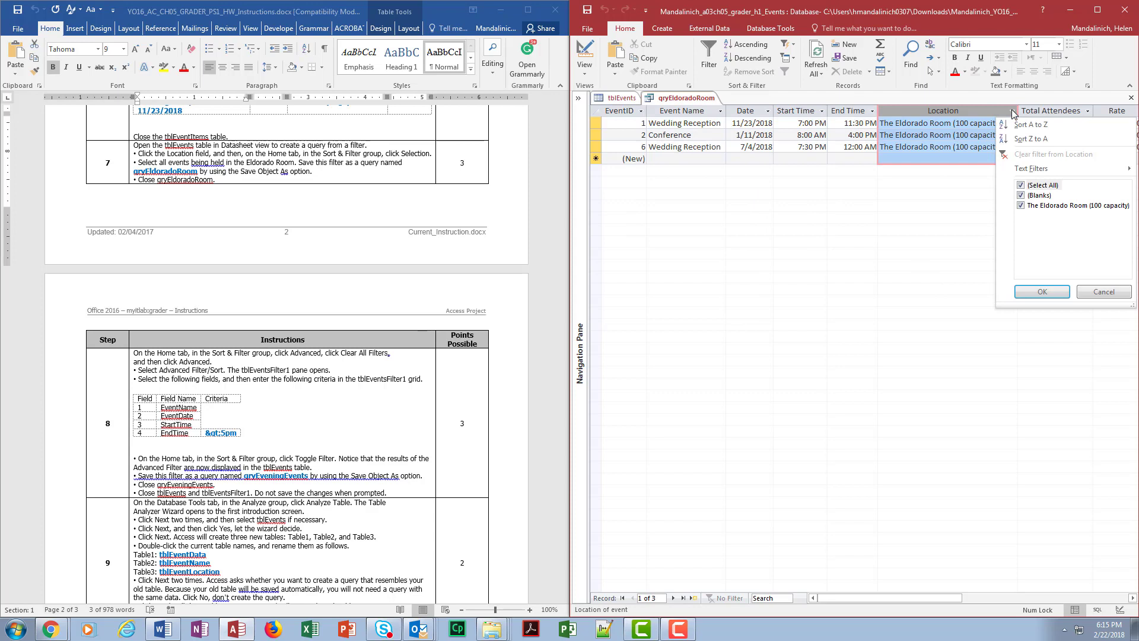
pyautogui.click(1104, 293)
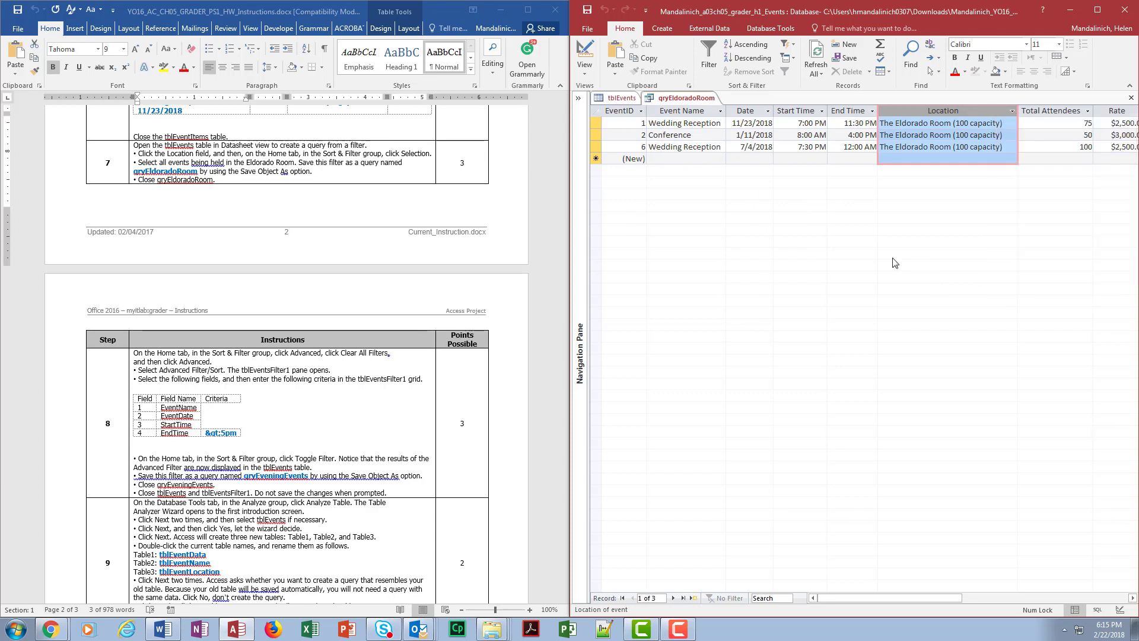
pyautogui.click(759, 159)
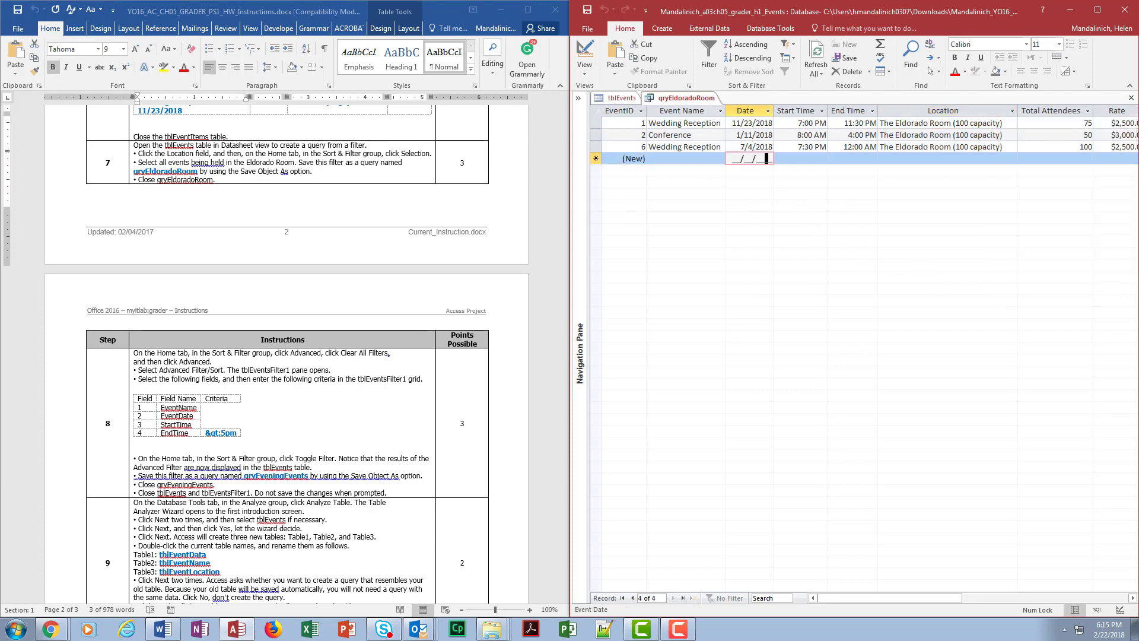
# Clear the Location filter from the tblEvents table.
pyautogui.click(622, 98)
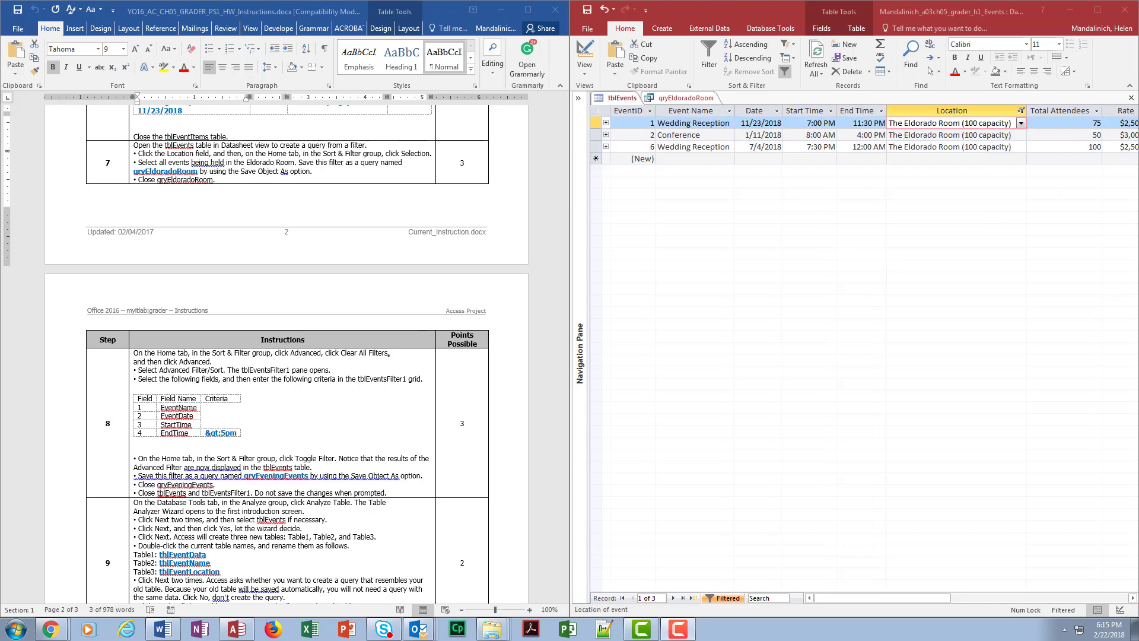
pyautogui.click(1021, 112)
pyautogui.click(1043, 160)
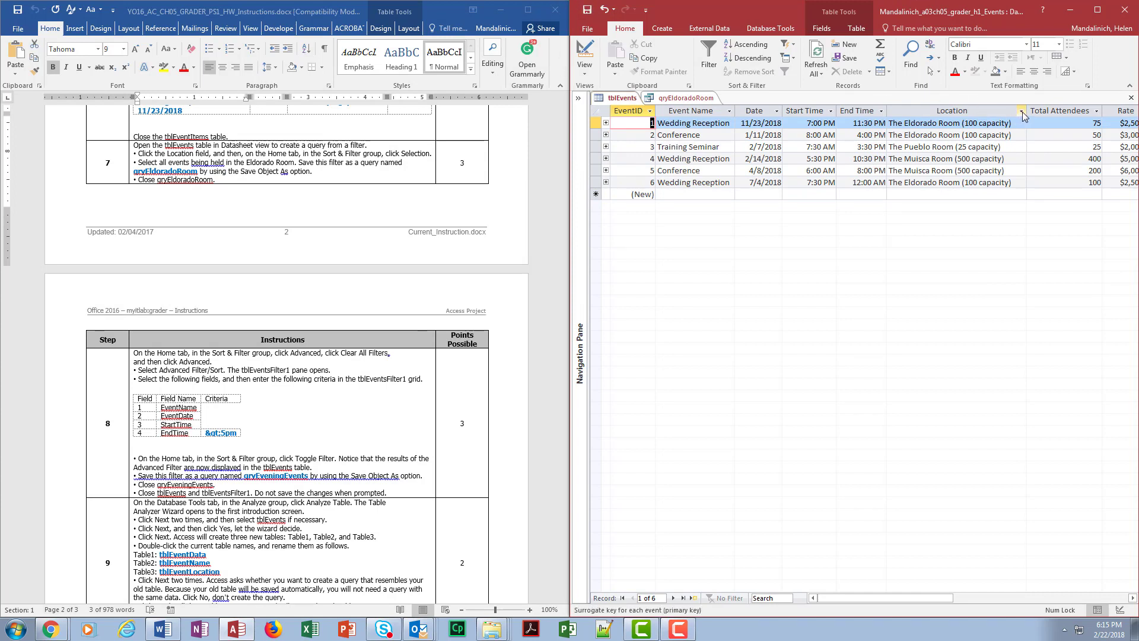
# Check the Location criteria of qryEldoradoRoom in Design view and close the query.
pyautogui.click(685, 97)
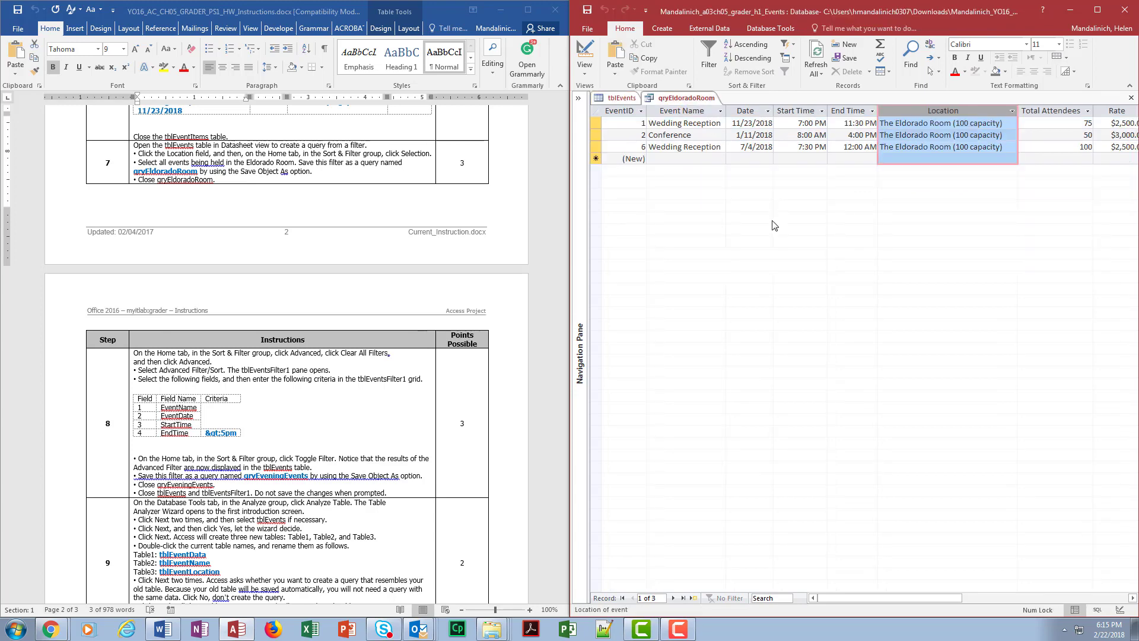
pyautogui.click(585, 56)
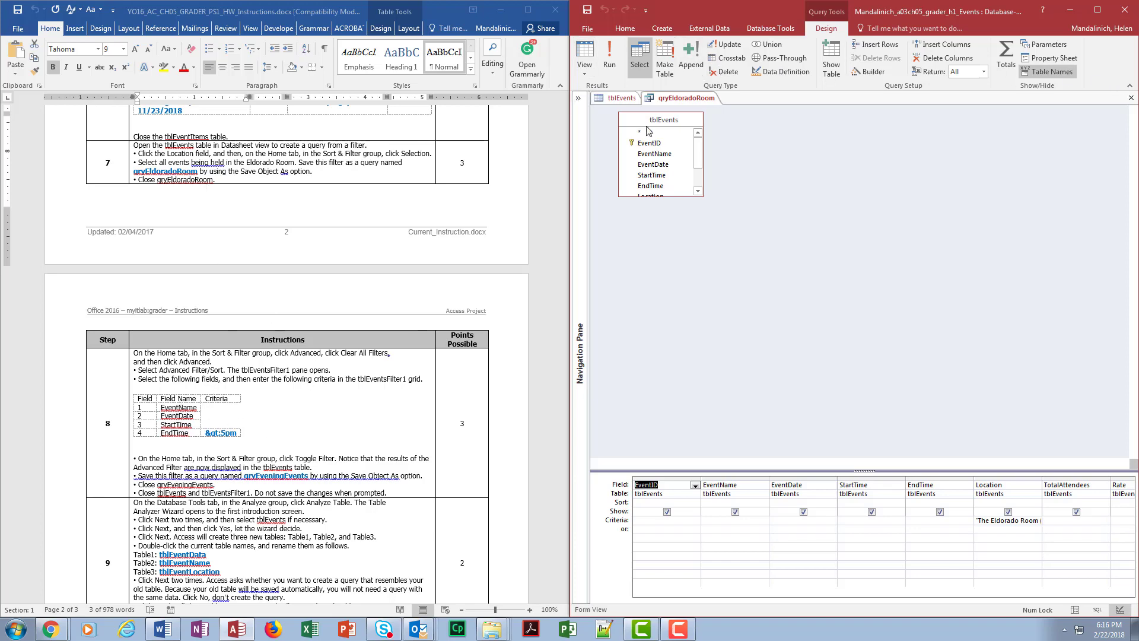
pyautogui.click(1130, 97)
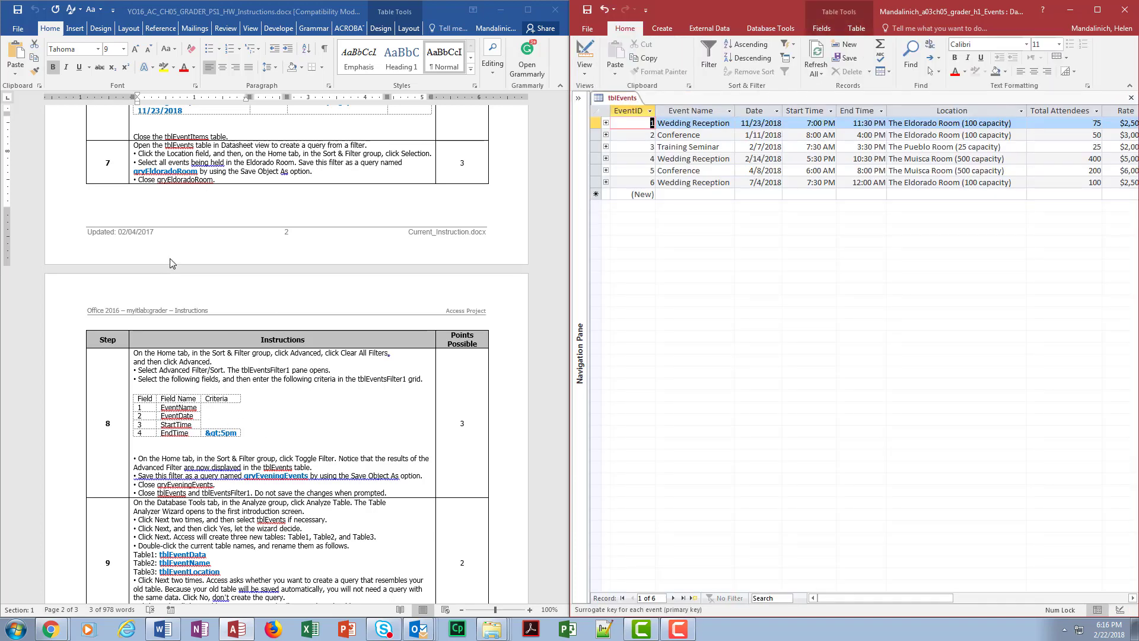
pyautogui.click(514, 370)
pyautogui.scroll(-5, 514, 370)
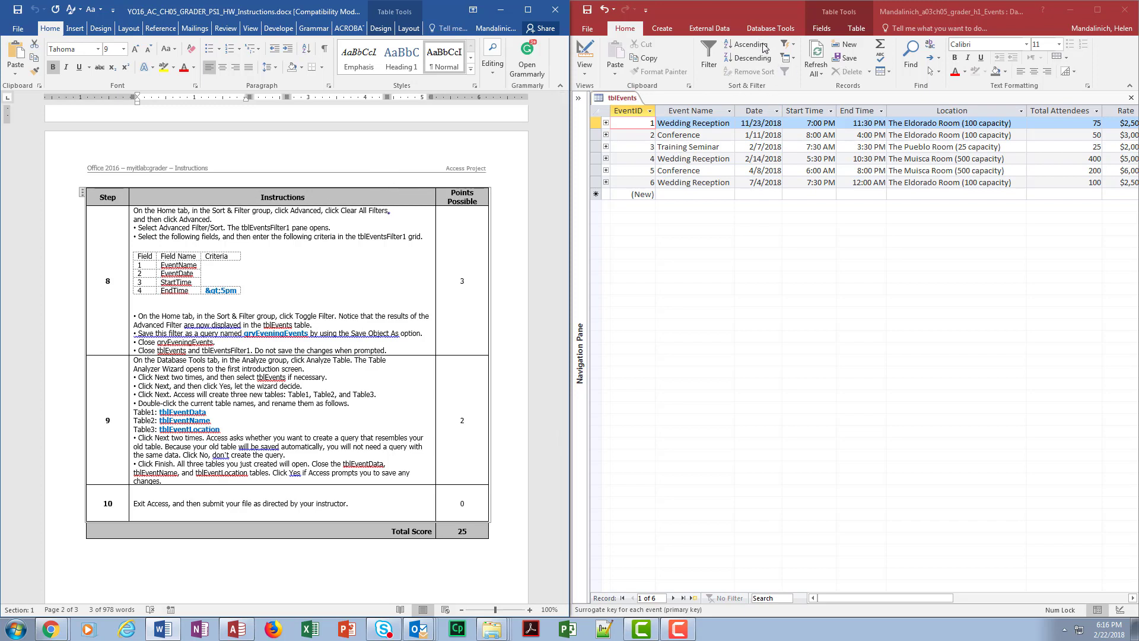
pyautogui.click(790, 60)
pyautogui.click(784, 233)
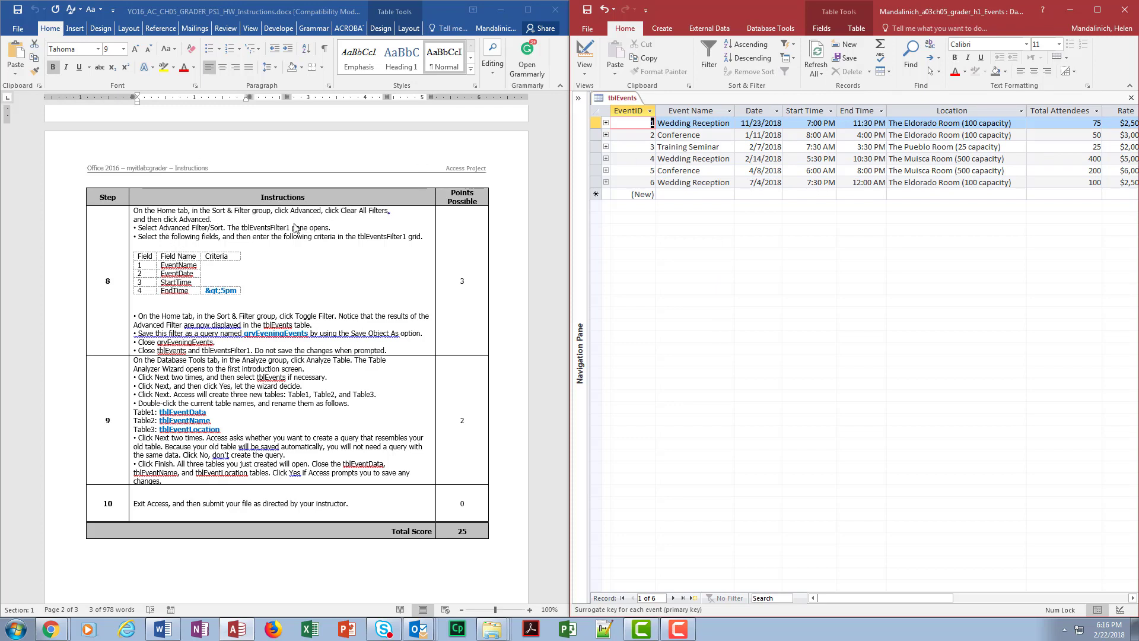
pyautogui.click(793, 58)
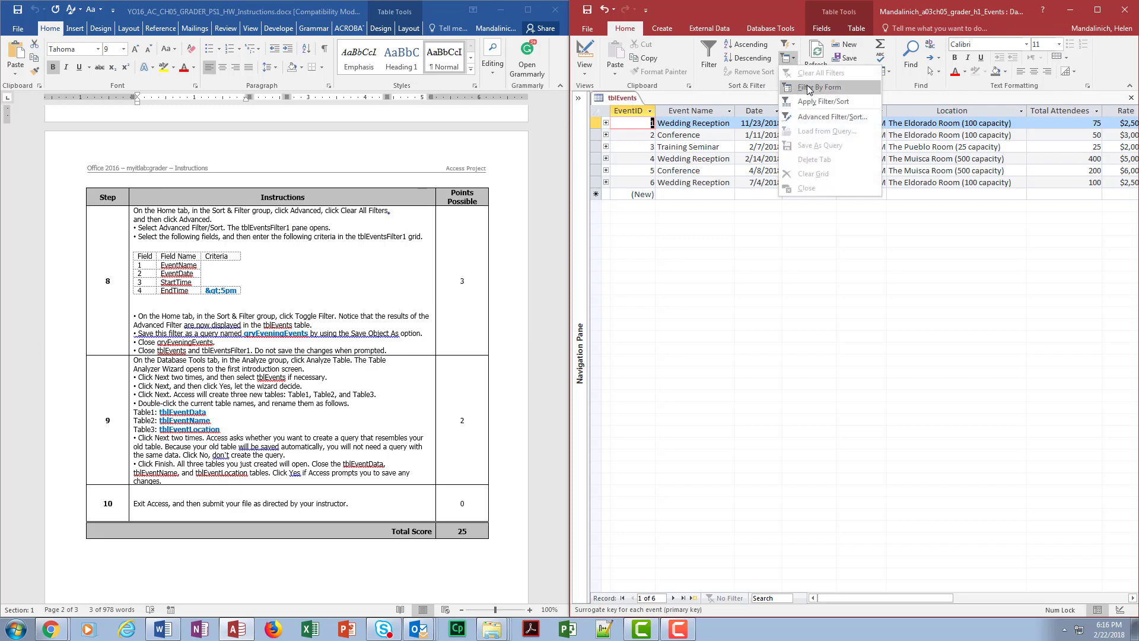
pyautogui.click(789, 57)
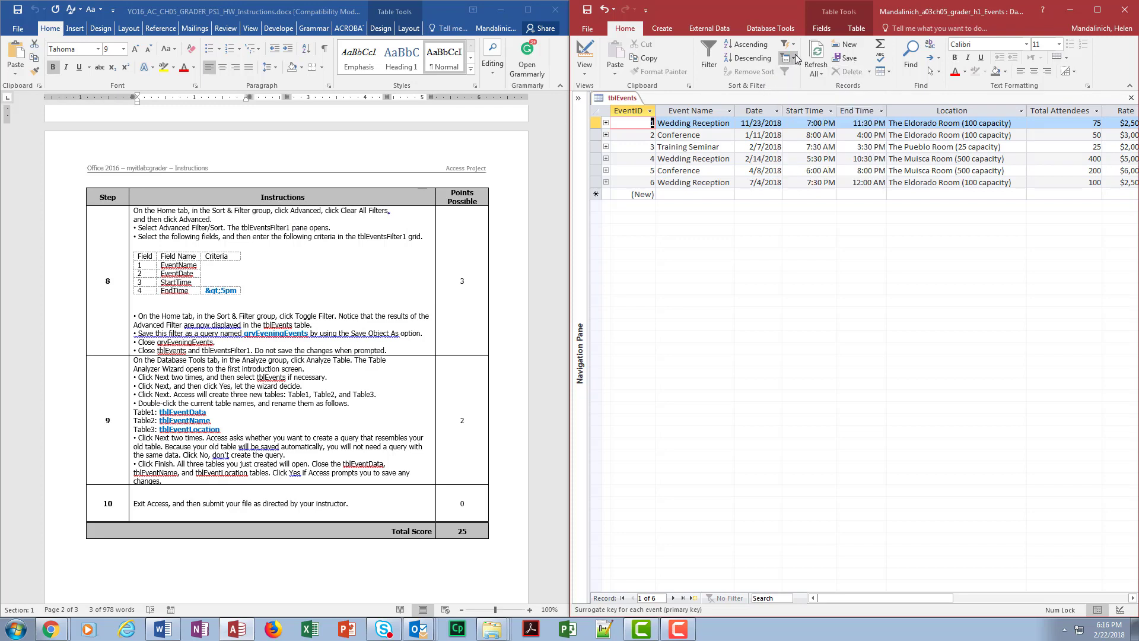
pyautogui.click(812, 122)
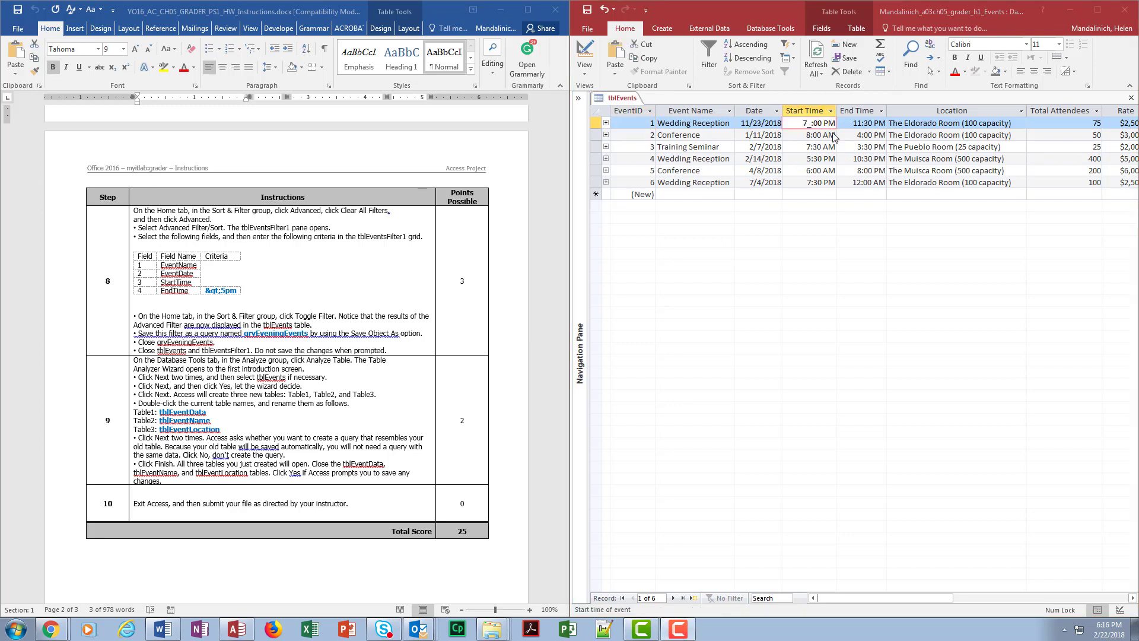
pyautogui.click(889, 171)
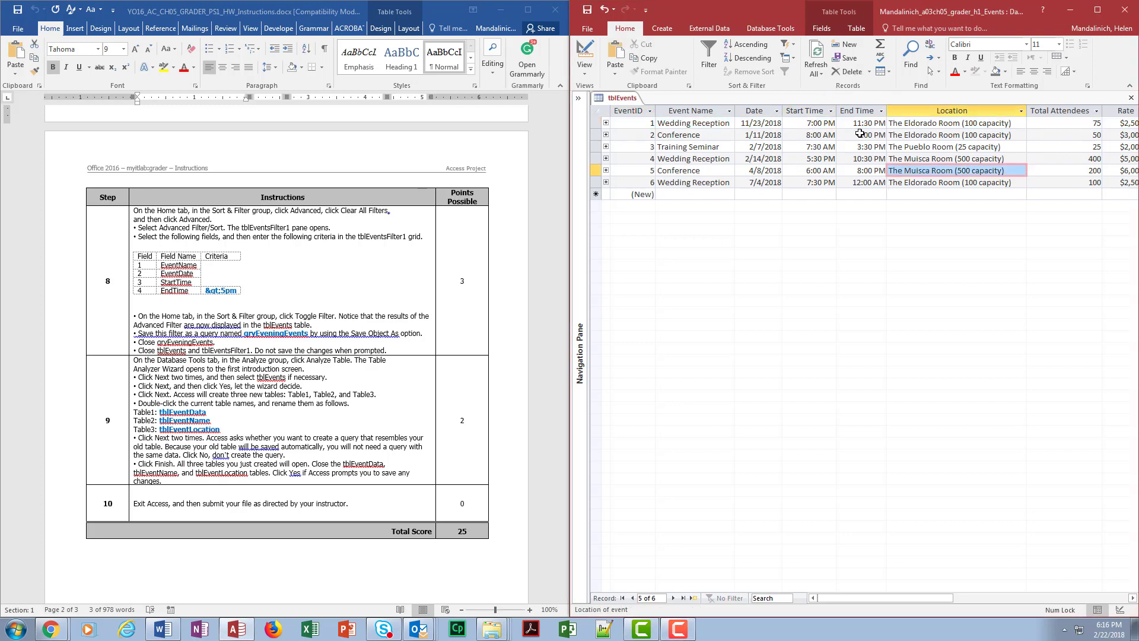
# Create an advanced filter for tblEvents with the fields EventName, EventDate, StartTime and EndTime in the grid.
pyautogui.click(789, 57)
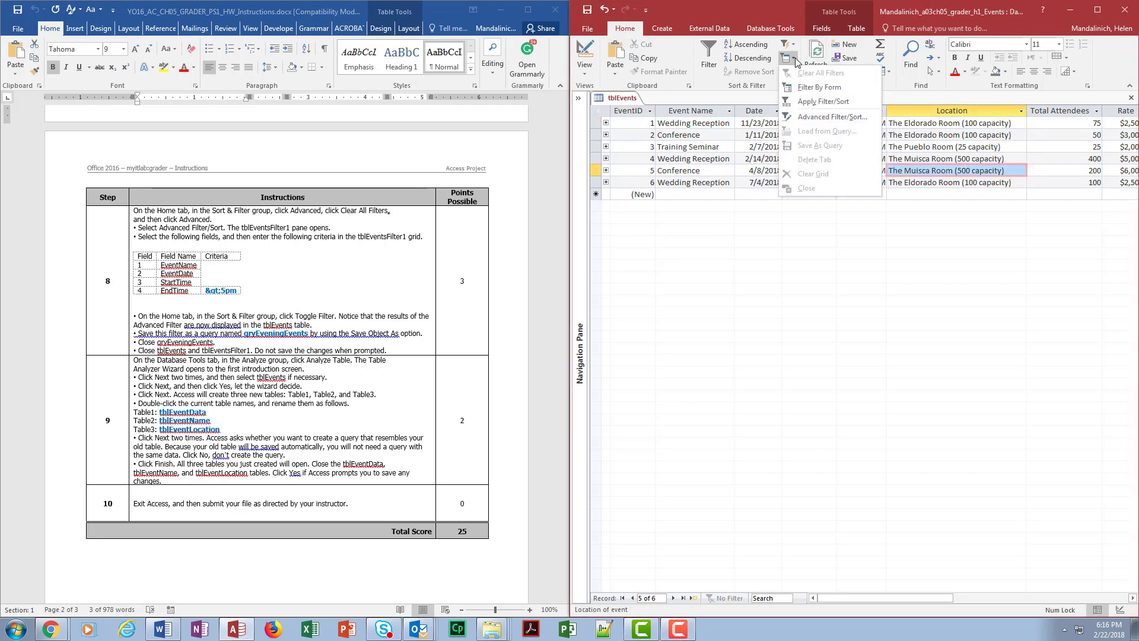
pyautogui.click(818, 115)
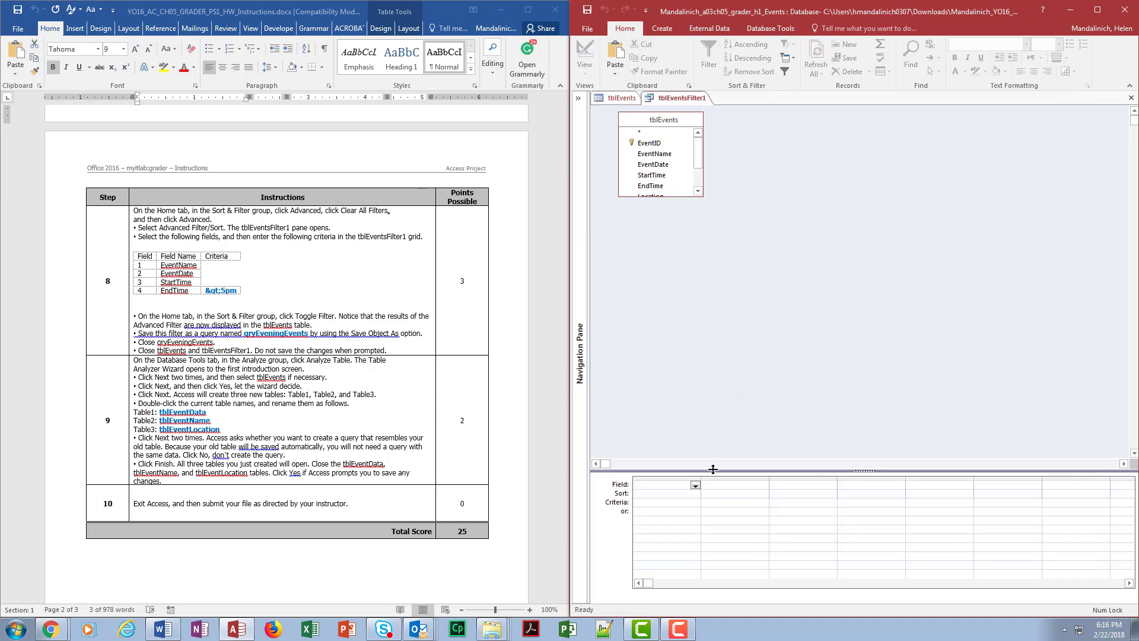
pyautogui.moveTo(713, 469); pyautogui.dragTo(712, 253)
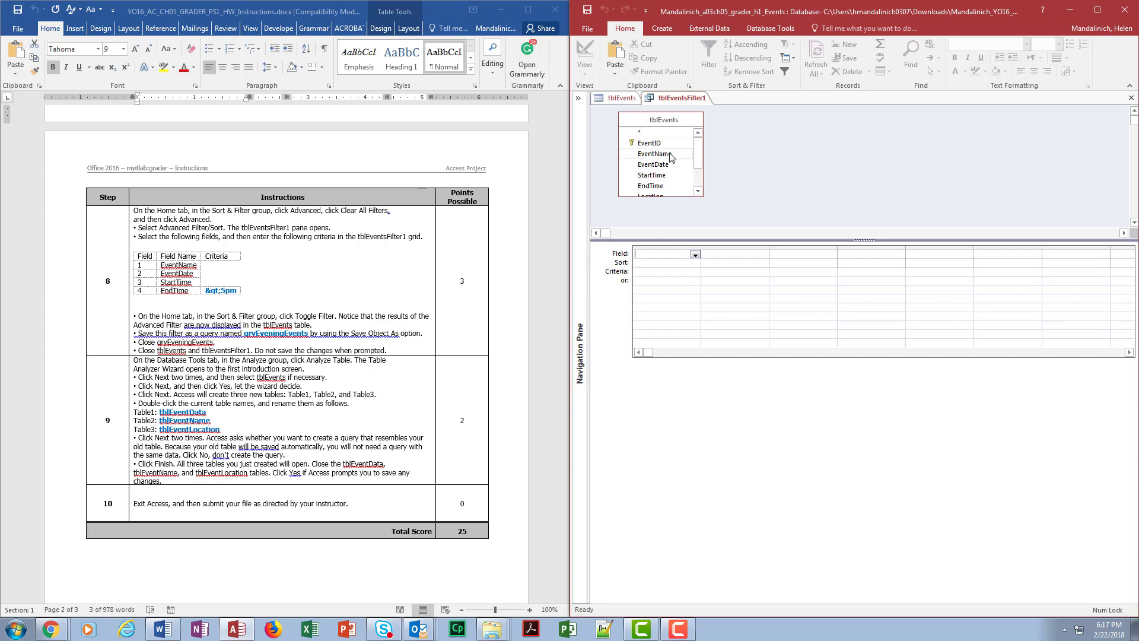
pyautogui.doubleClick(658, 154)
pyautogui.doubleClick(652, 164)
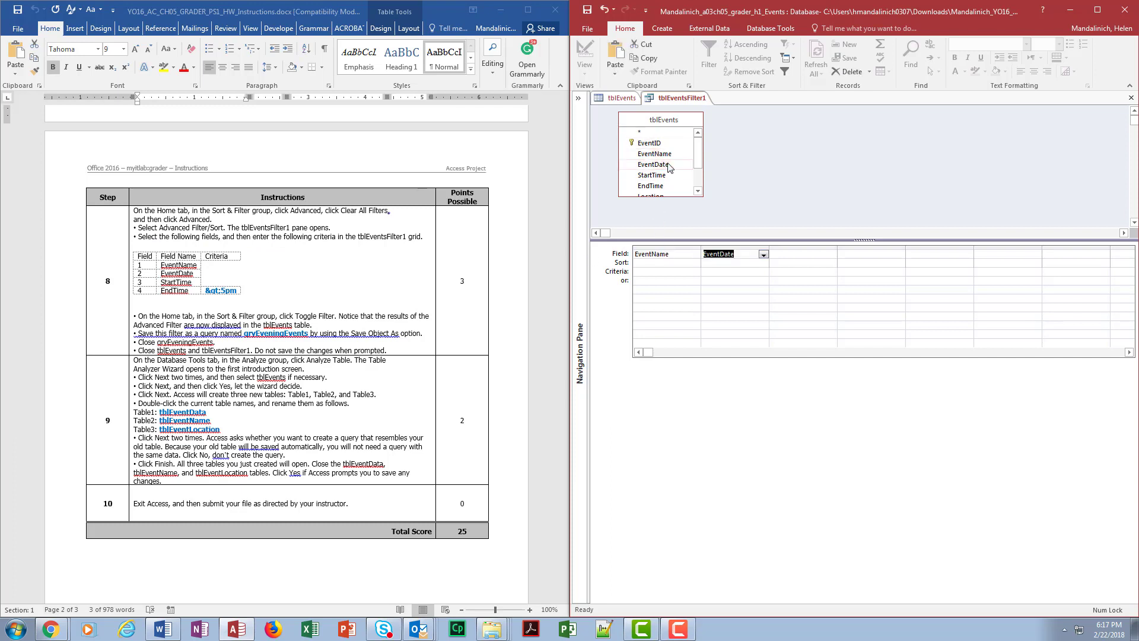
pyautogui.doubleClick(671, 176)
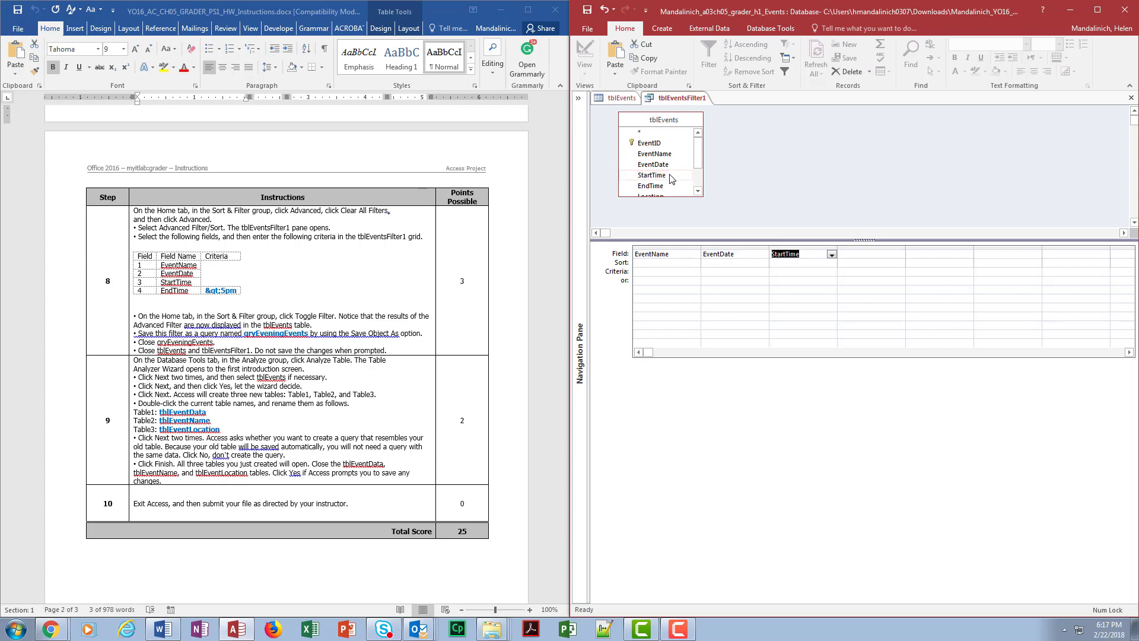
pyautogui.doubleClick(651, 185)
# Set the EndTime criteria to > 5pm and apply the advanced filter to tblEvents.
pyautogui.click(858, 272)
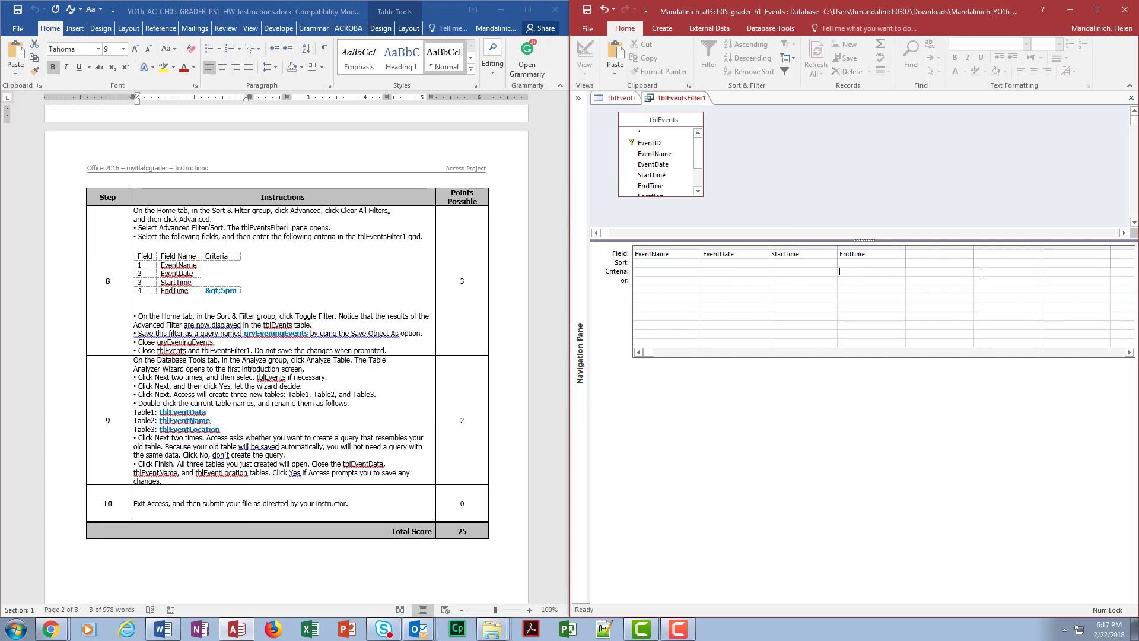
pyautogui.write('&gt')
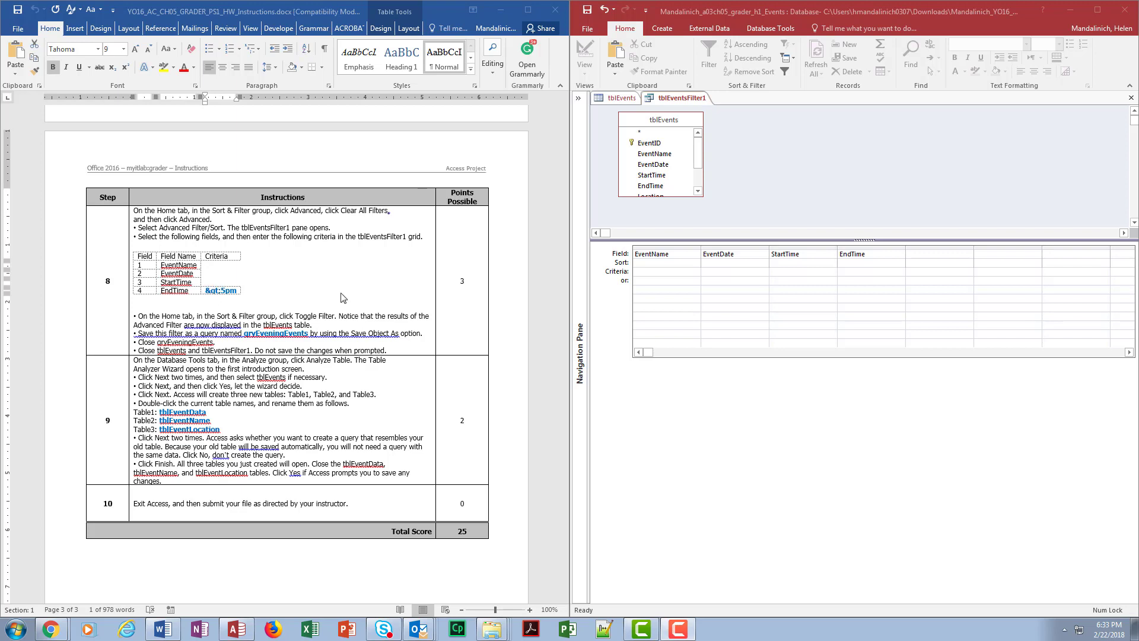
pyautogui.click(843, 263)
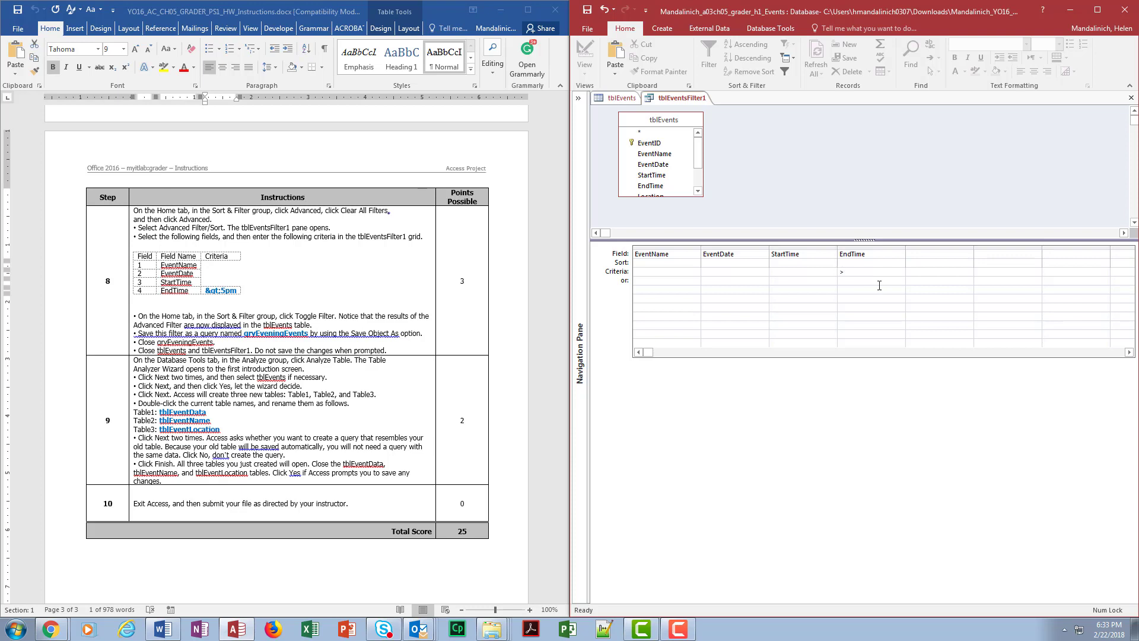
pyautogui.write('> 5pm')
pyautogui.press('Return')
pyautogui.click(786, 72)
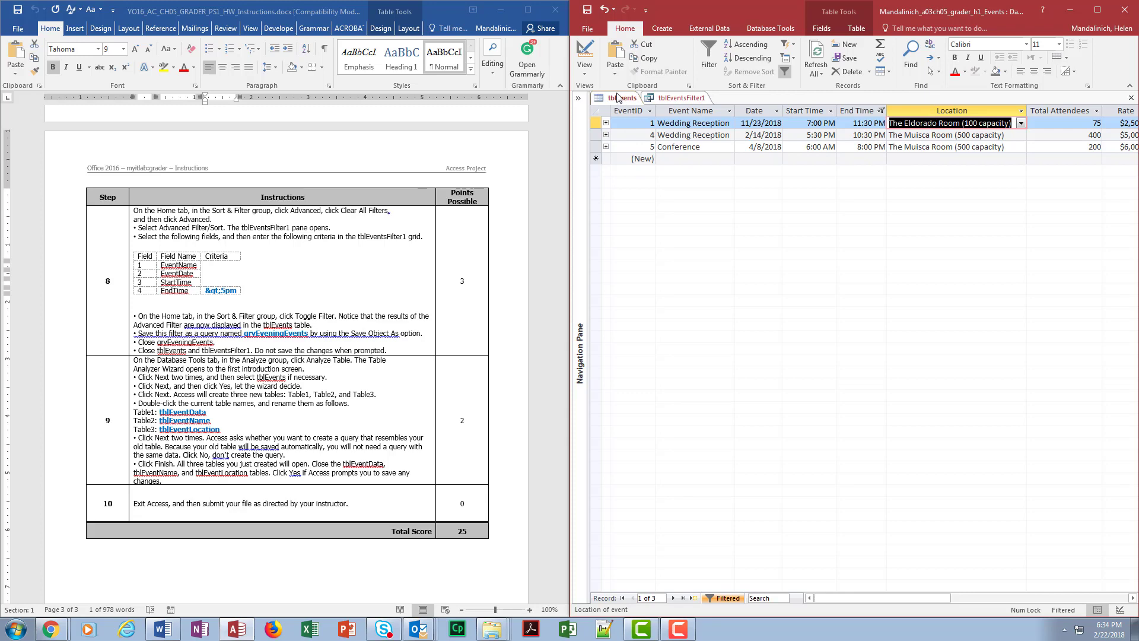
# Save the filtered tblEvents object as a query named qryEveningEvents.
pyautogui.click(587, 29)
pyautogui.click(597, 150)
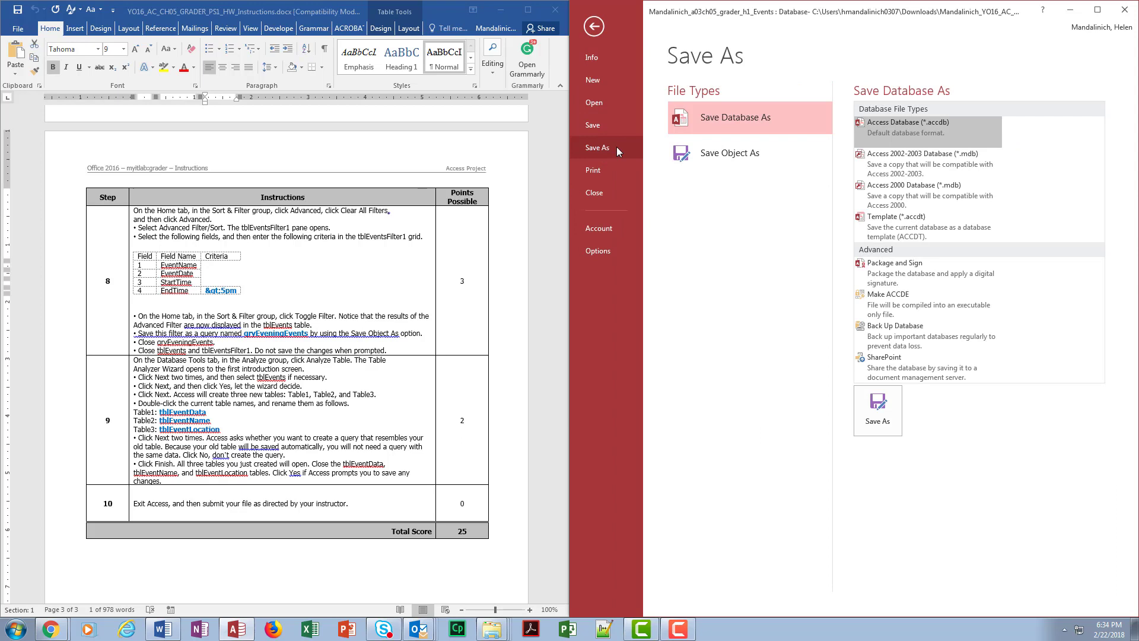
pyautogui.click(730, 153)
pyautogui.click(877, 249)
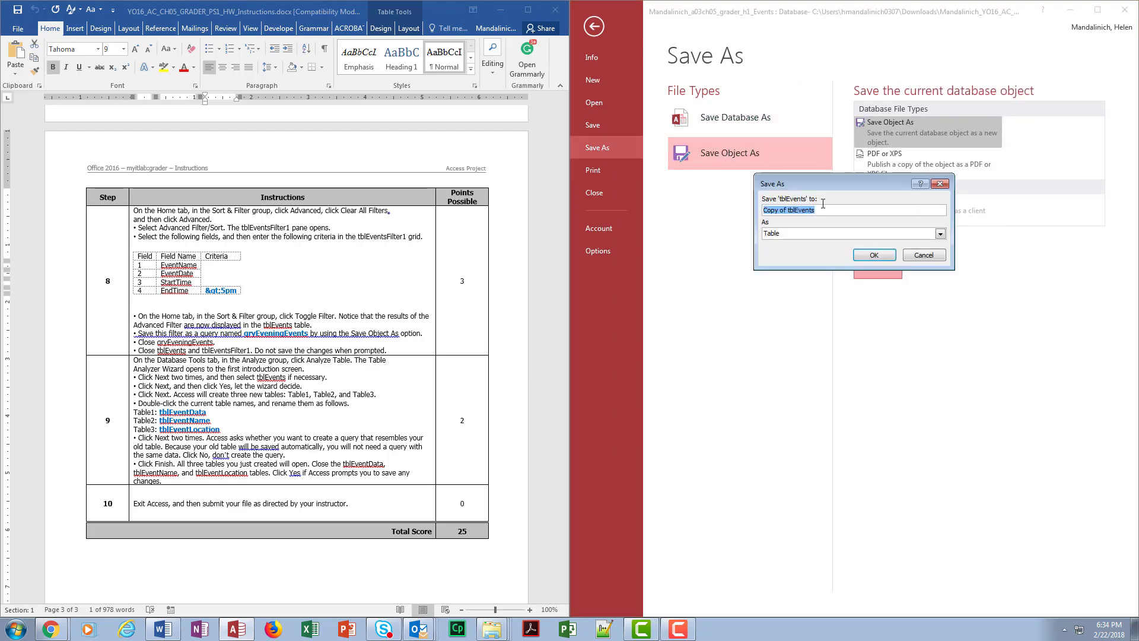
pyautogui.write('qryeve')
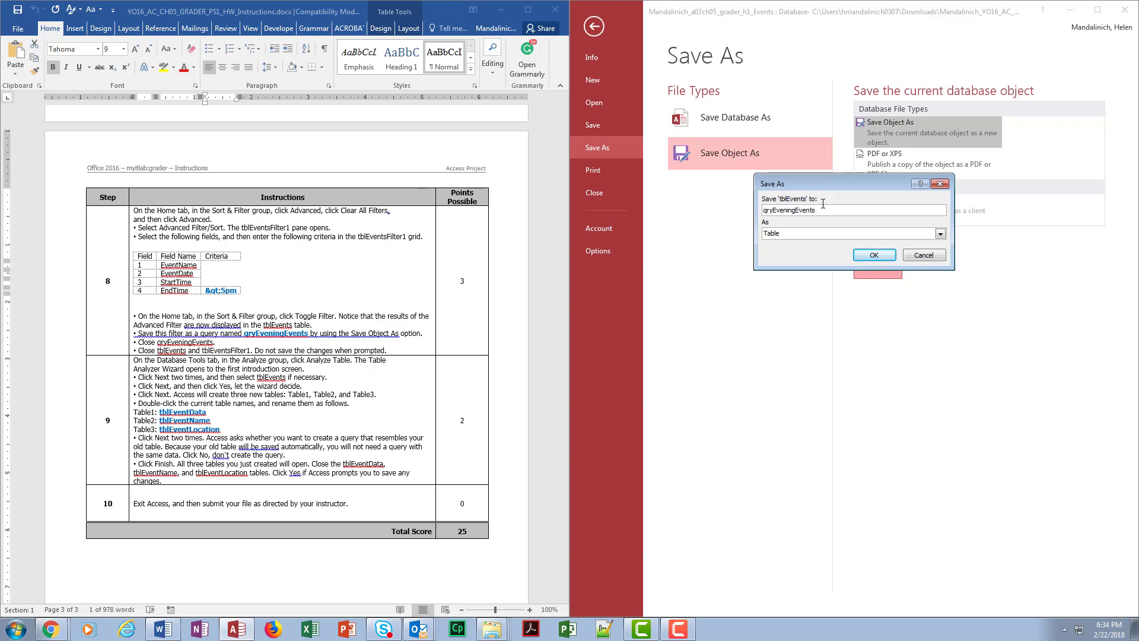
pyautogui.click(823, 236)
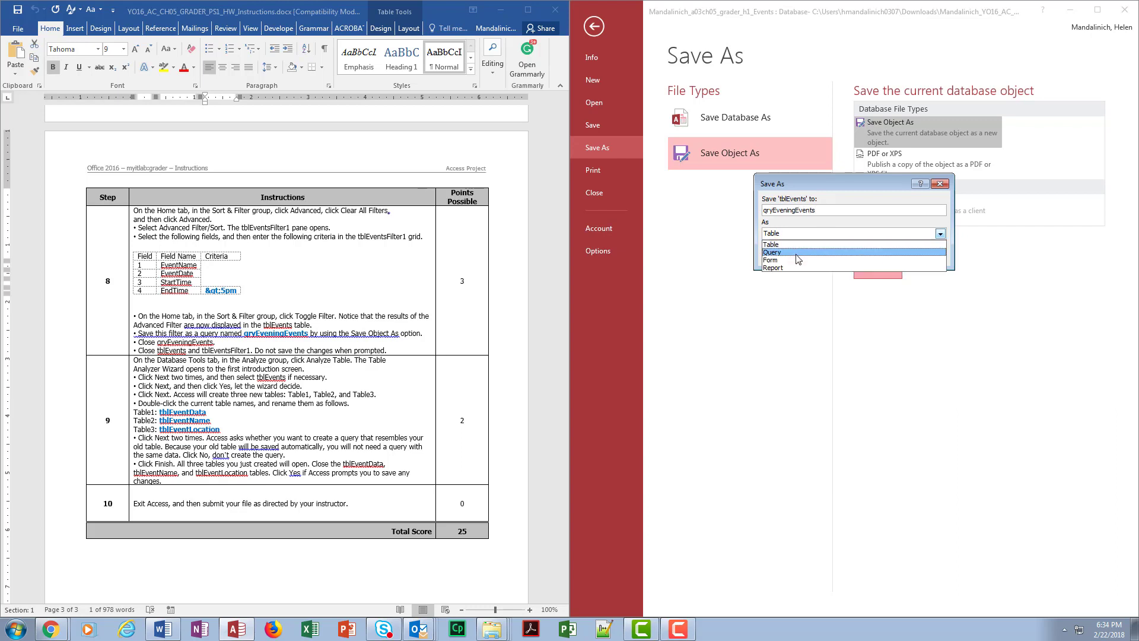
pyautogui.click(798, 256)
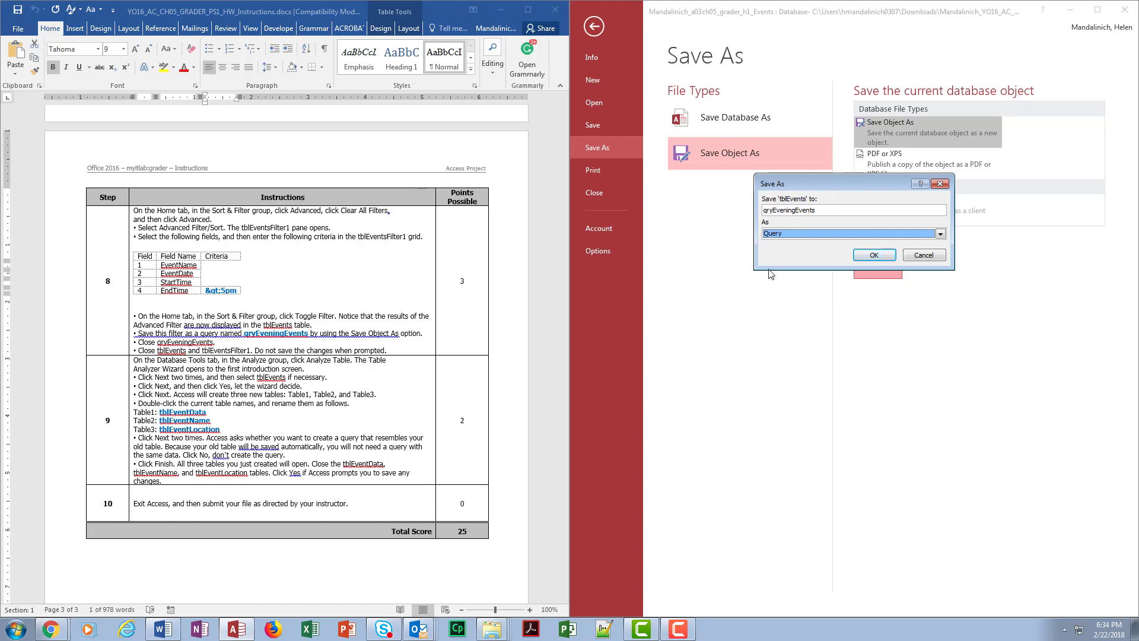
pyautogui.click(875, 255)
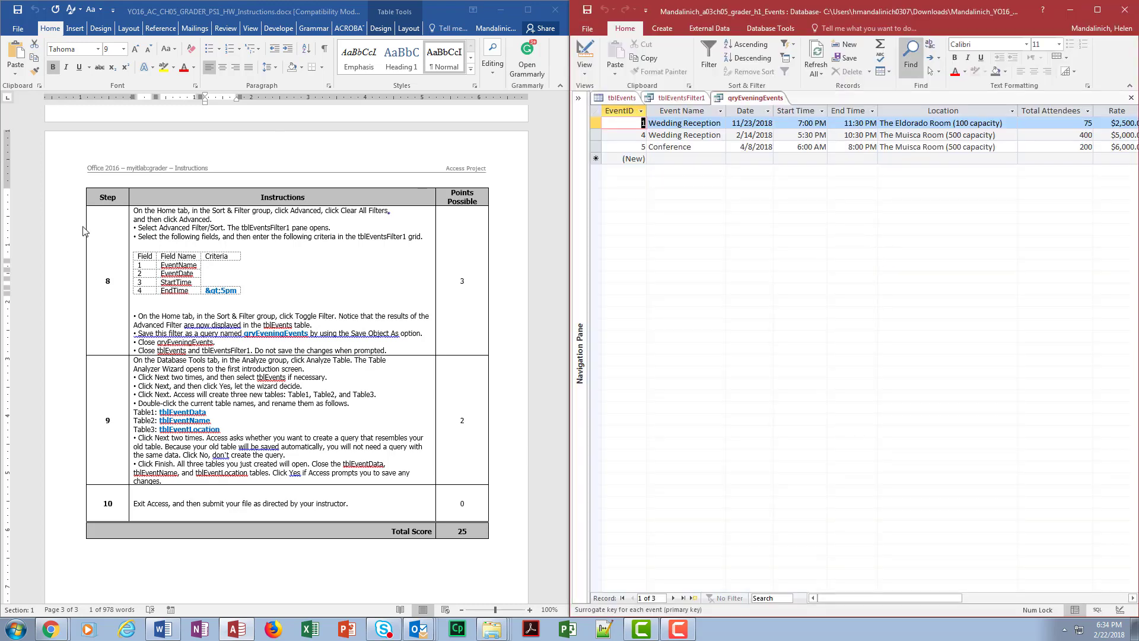
# Close qryEveningEvents and tblEvents, discarding the design changes to the table.
pyautogui.click(1132, 99)
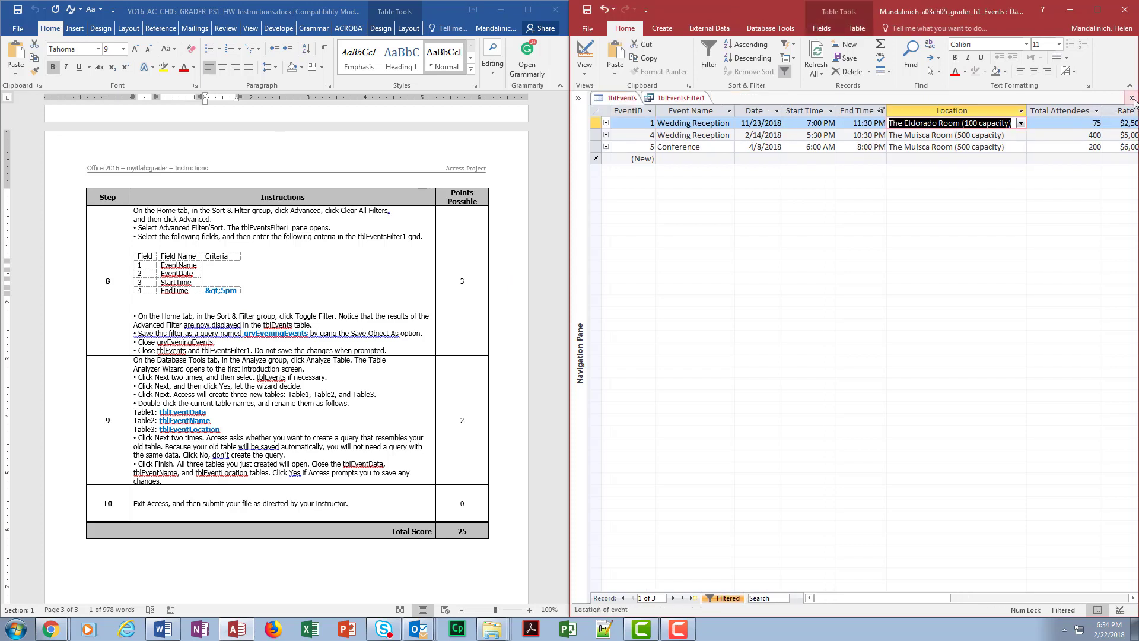
pyautogui.click(1131, 99)
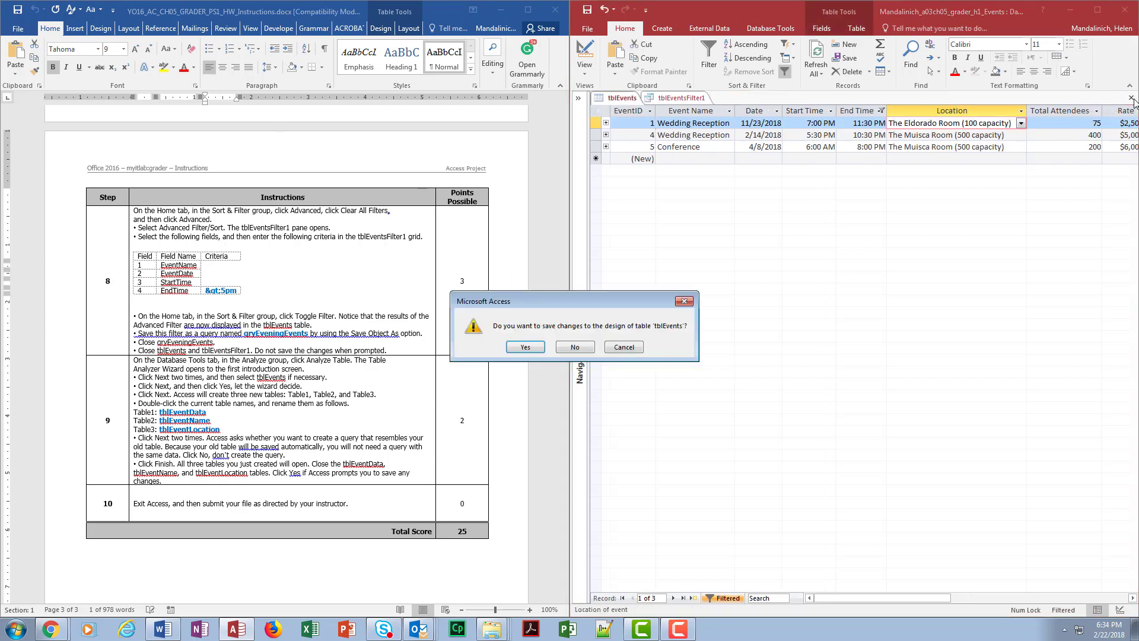
pyautogui.click(574, 347)
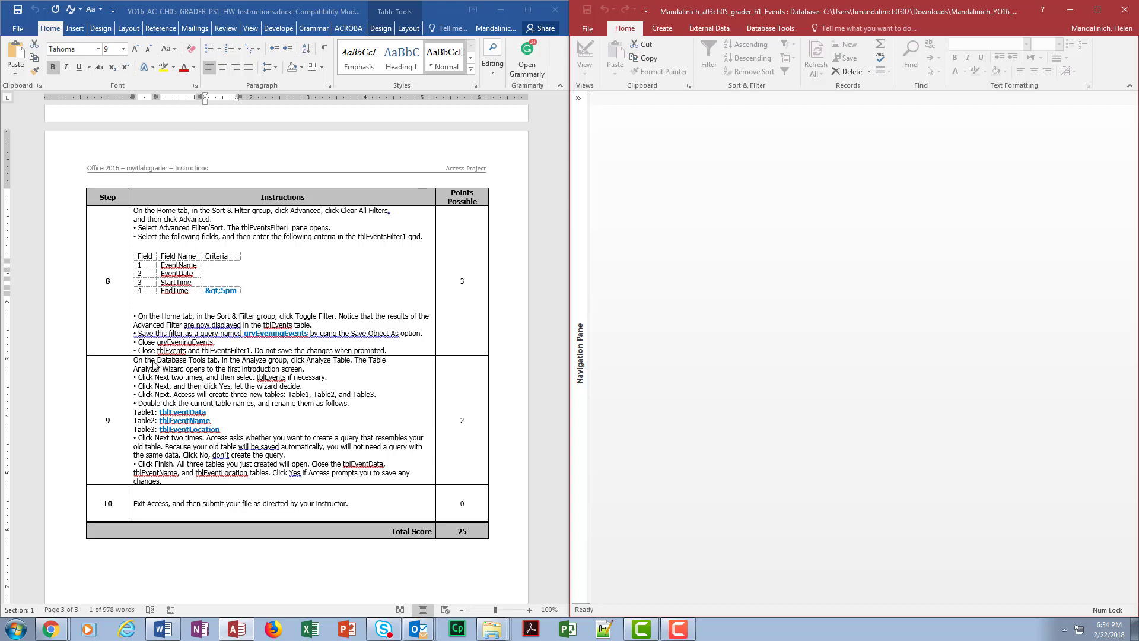
# Run the Table Analyzer Wizard on tblEvents and let the wizard decide how the fields are split.
pyautogui.click(770, 30)
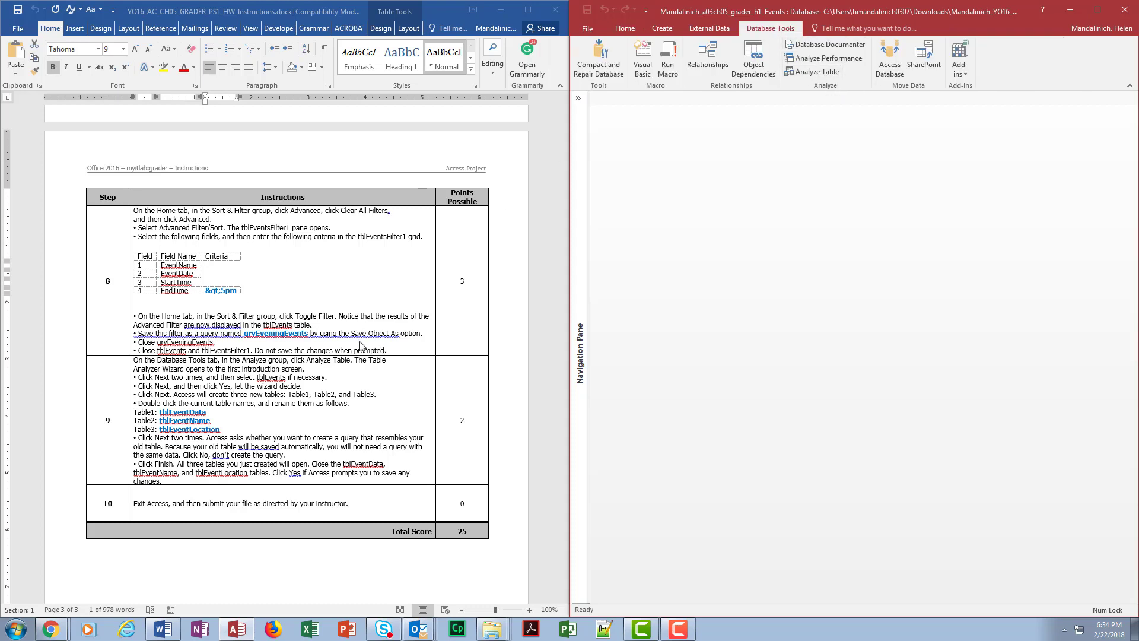
pyautogui.click(811, 71)
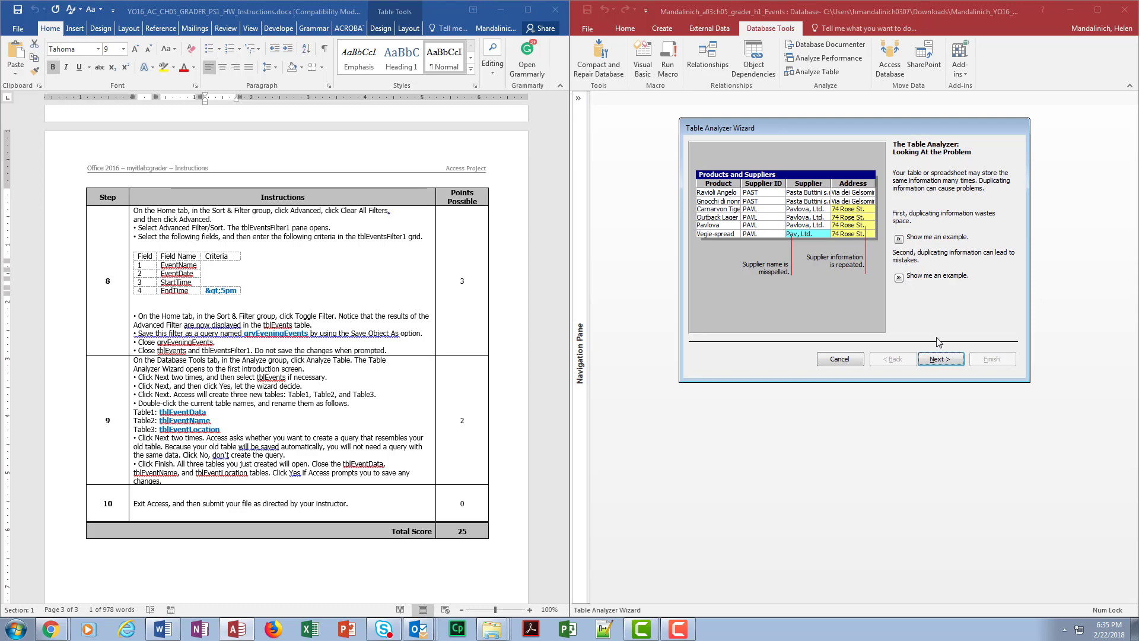
pyautogui.click(940, 360)
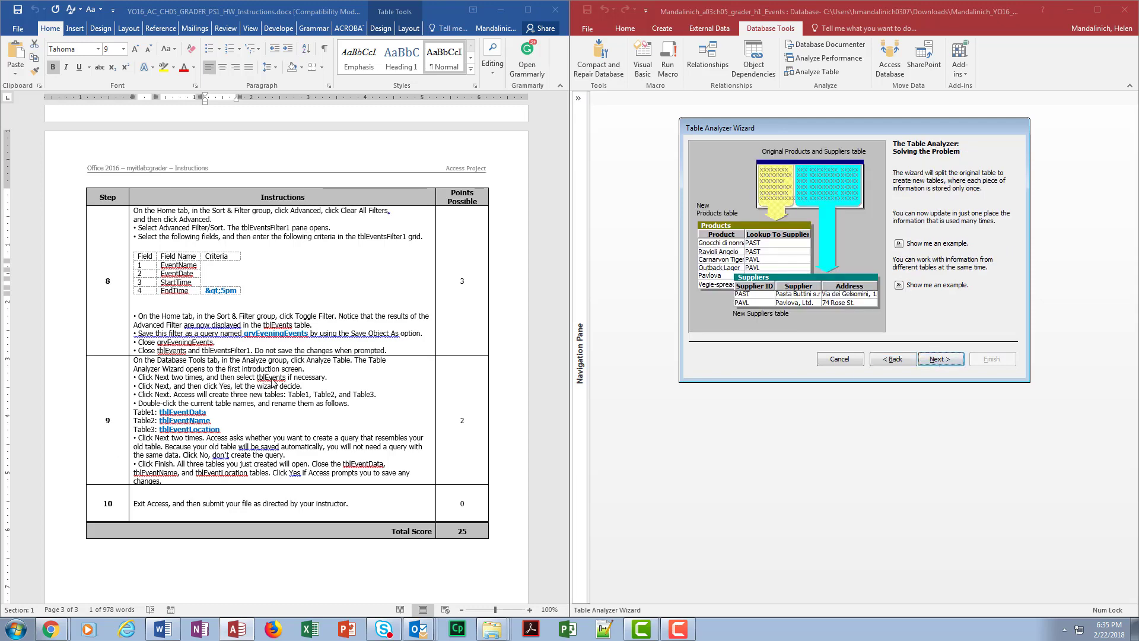
pyautogui.click(936, 361)
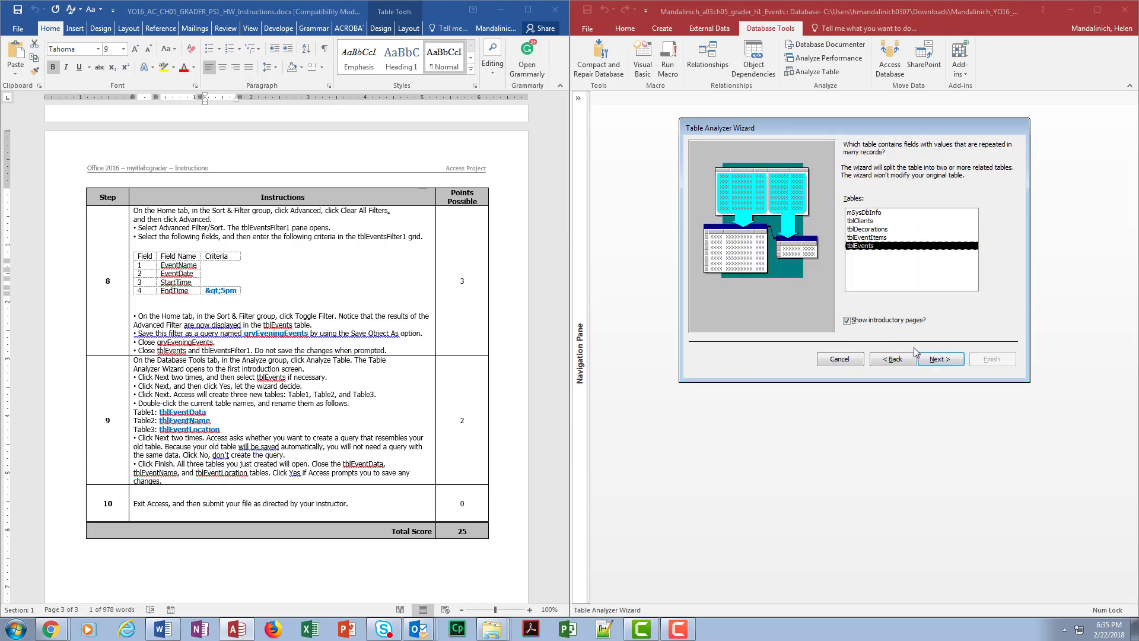
pyautogui.click(937, 359)
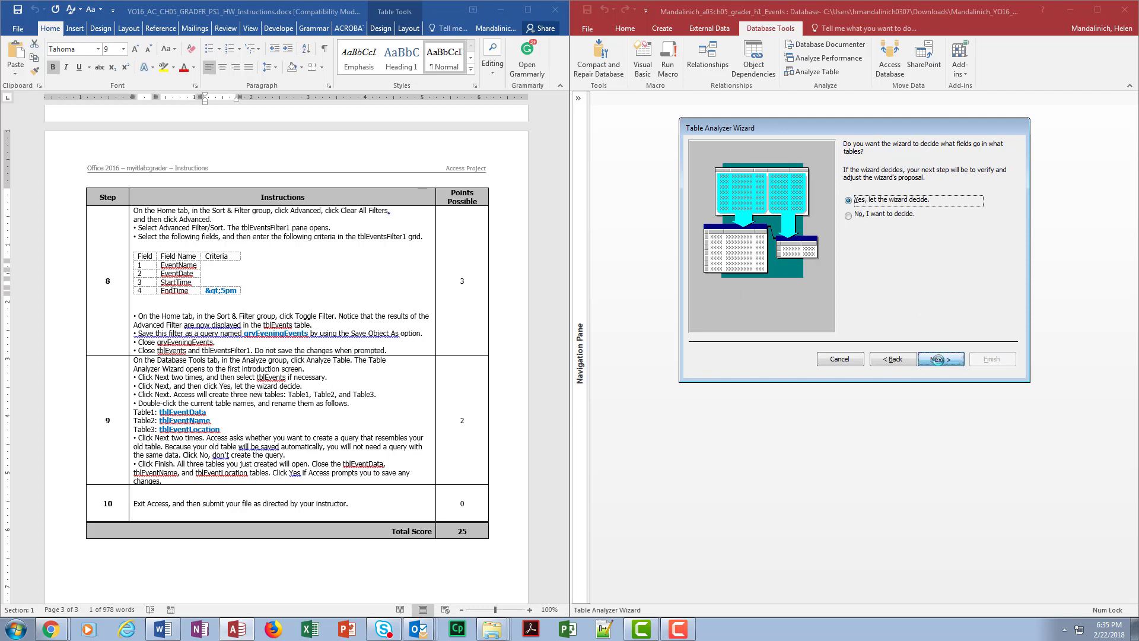
pyautogui.click(941, 359)
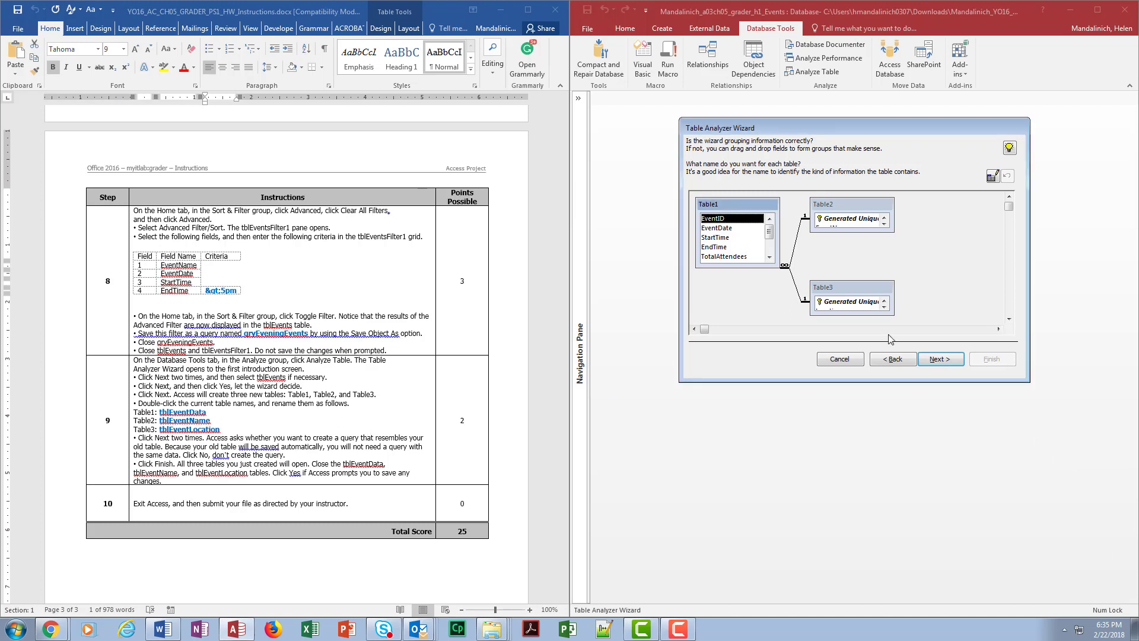
# Rename the proposed Table1 as tblEventData in the Table Analyzer Wizard.
pyautogui.click(943, 362)
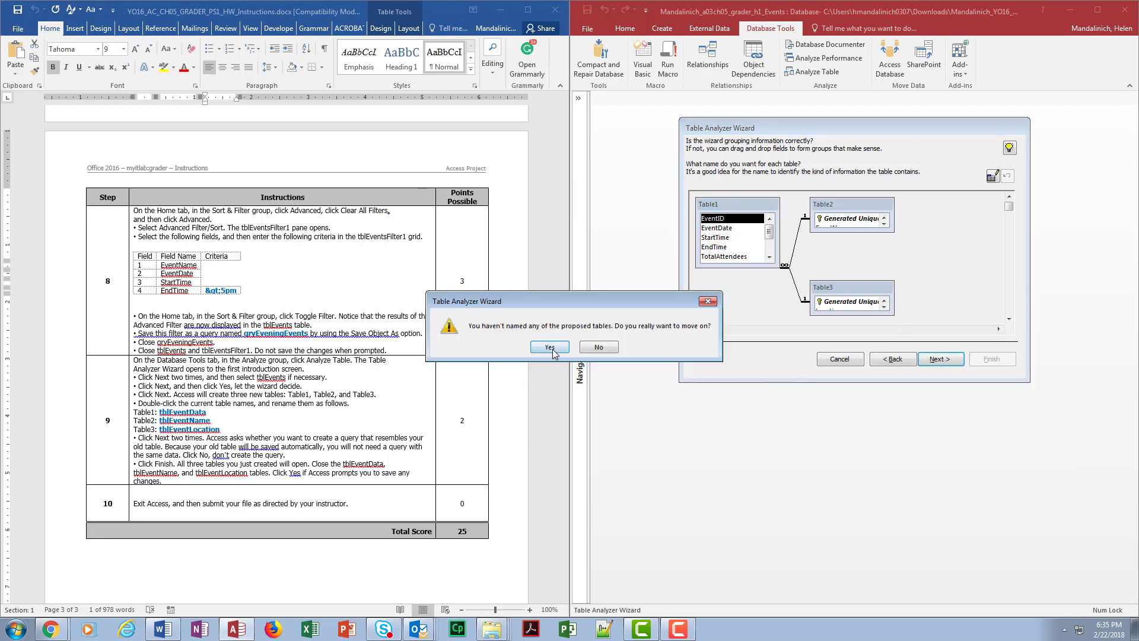
pyautogui.click(611, 346)
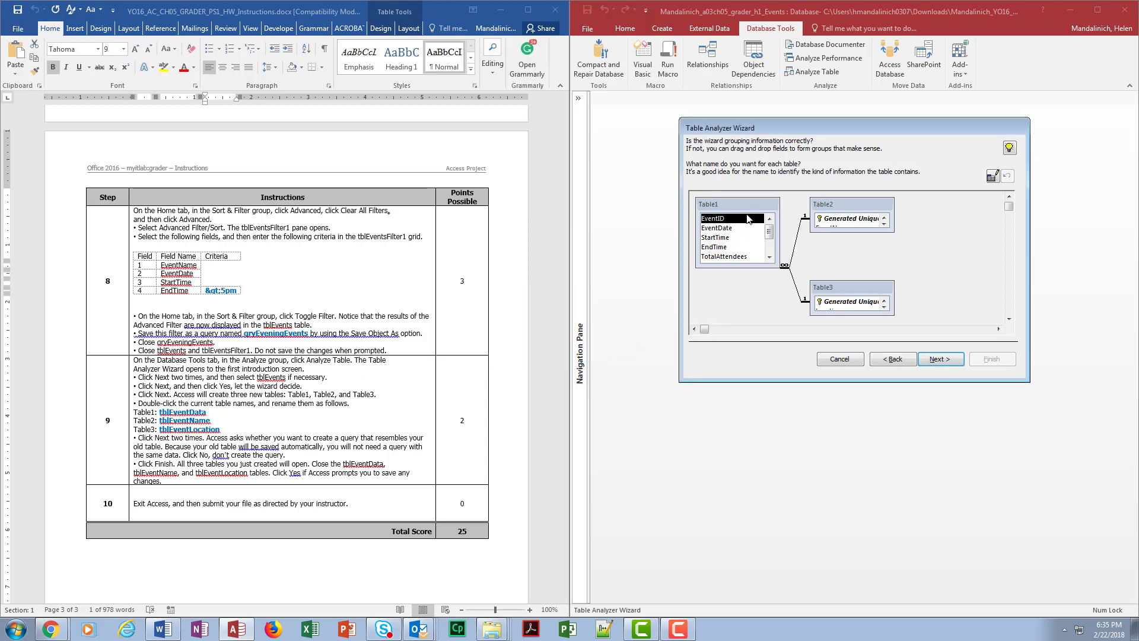
pyautogui.click(734, 208)
pyautogui.doubleClick(721, 210)
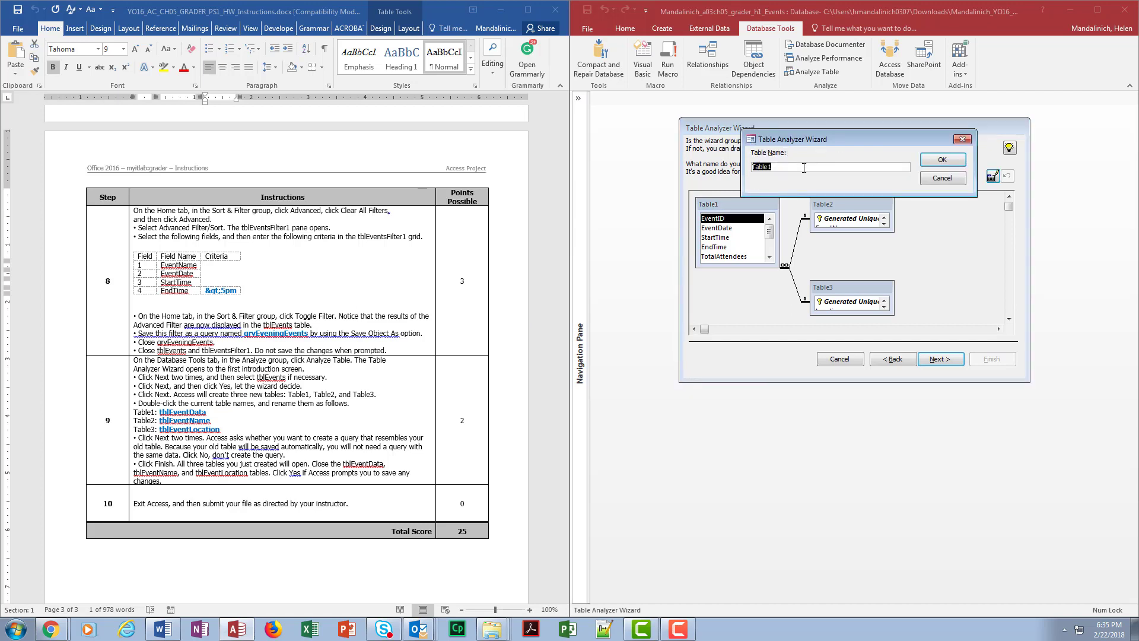
pyautogui.write('tblEventData')
pyautogui.click(942, 159)
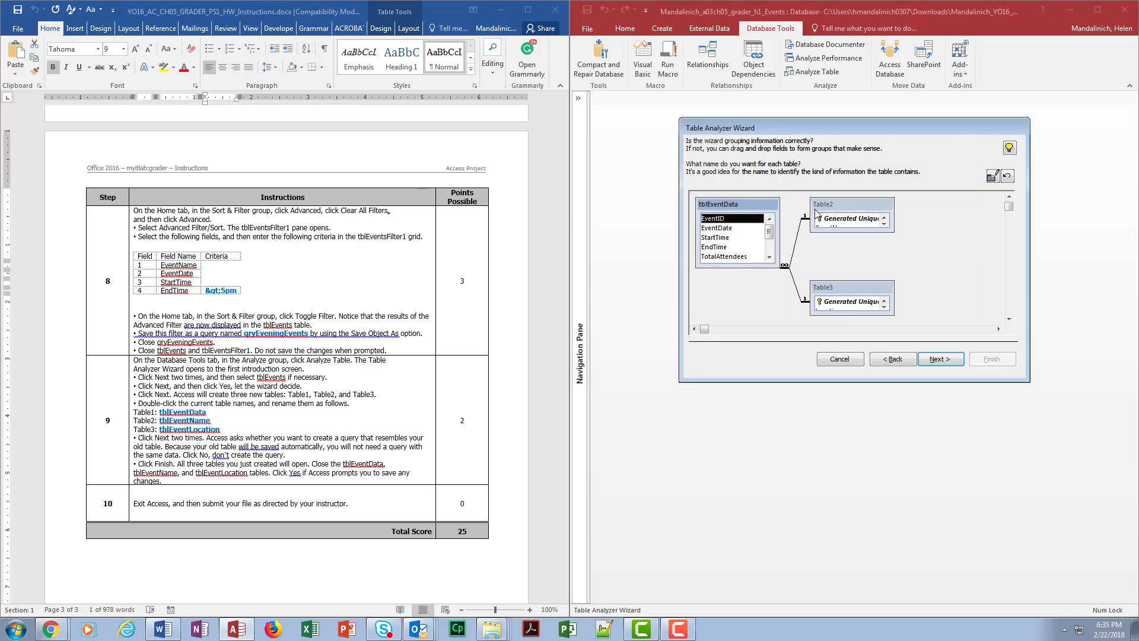
# Rename the proposed Table2 as tblEventName in the Table Analyzer Wizard.
pyautogui.doubleClick(834, 207)
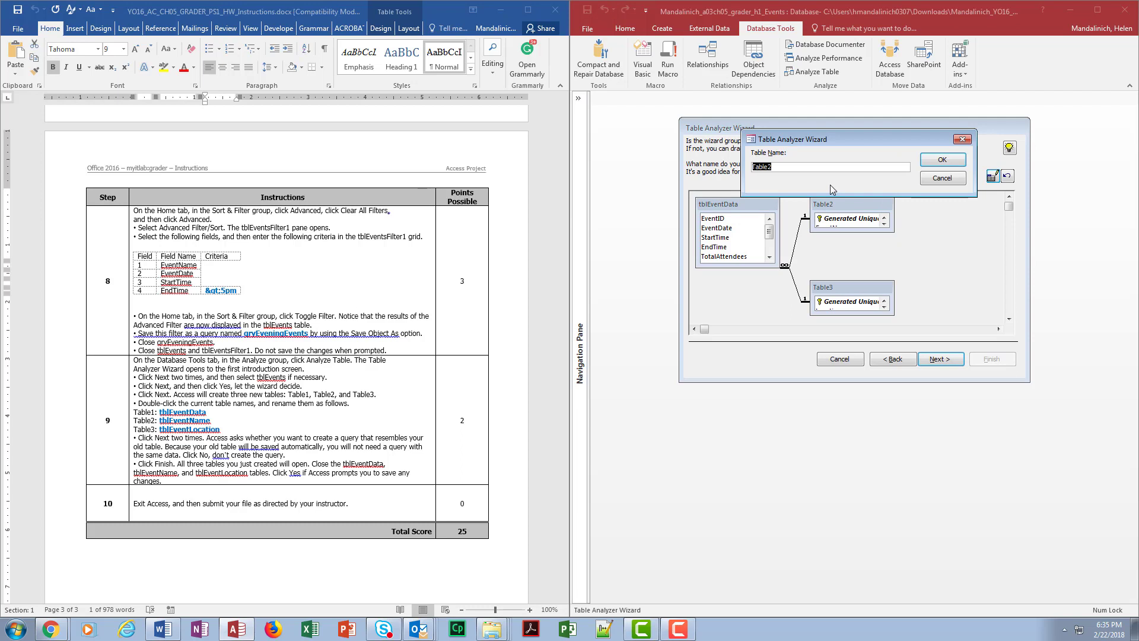
pyautogui.write('tblEventAn')
pyautogui.press('BackSpace')
pyautogui.write('Name')
pyautogui.click(945, 160)
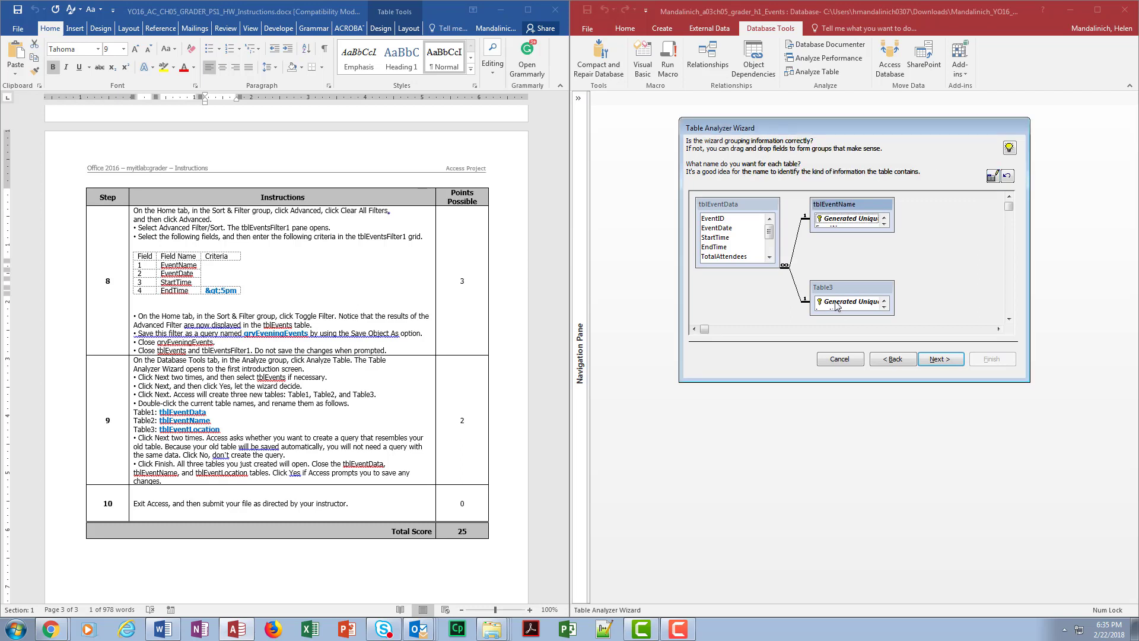
# Rename the proposed Table3 as tblEventLocation and accept the wizard's field grouping and primary keys.
pyautogui.doubleClick(832, 287)
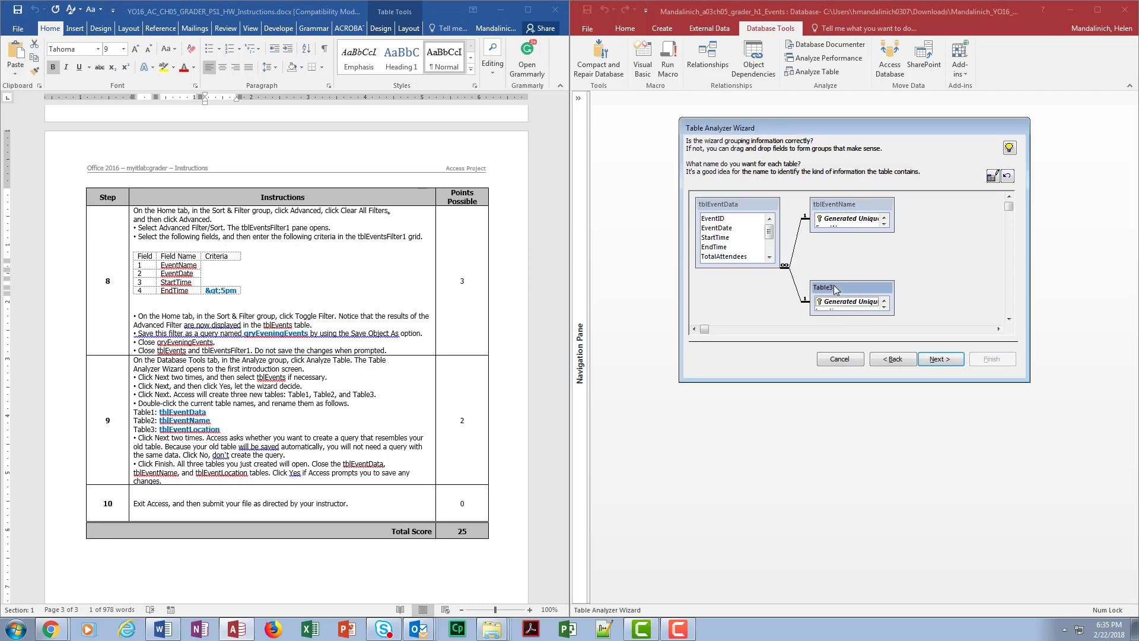
pyautogui.write('tblEventLocation')
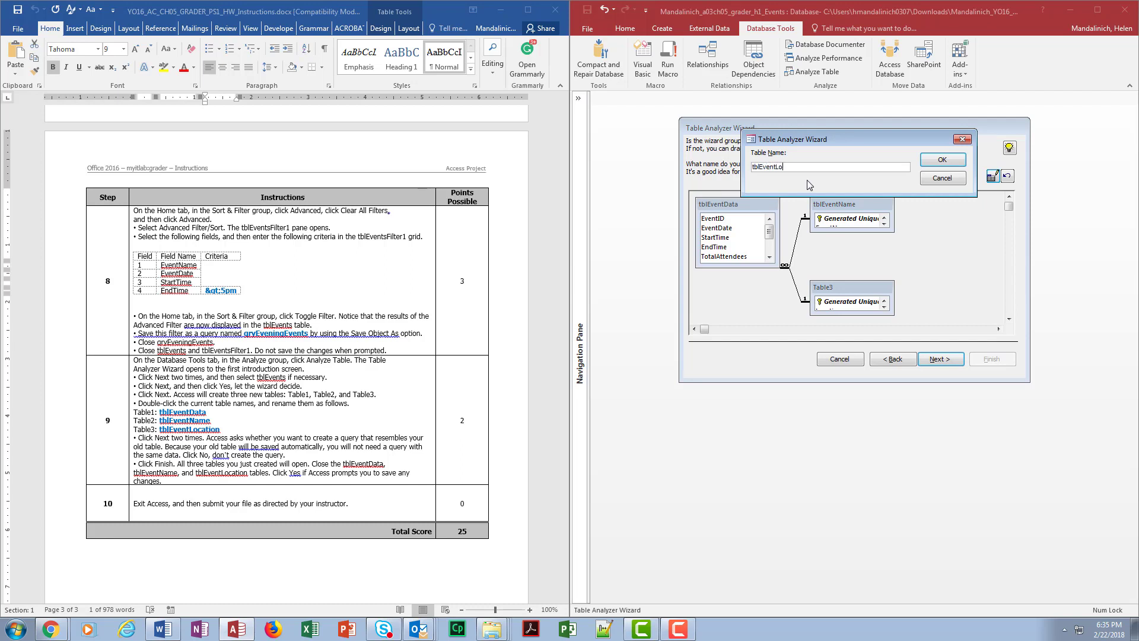
pyautogui.click(940, 160)
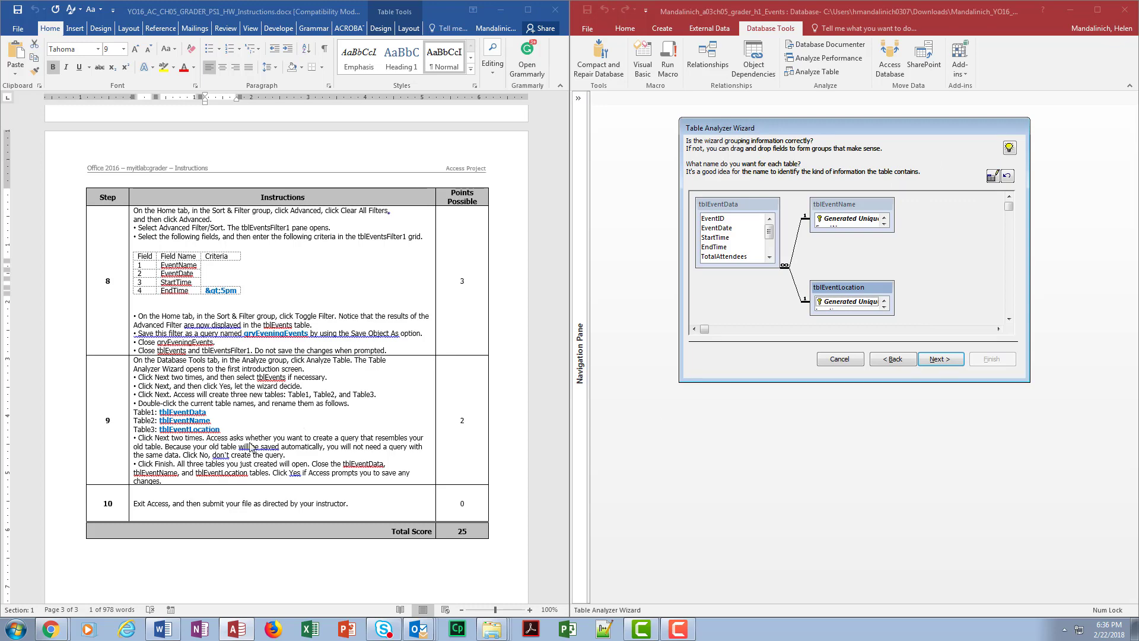
pyautogui.click(940, 358)
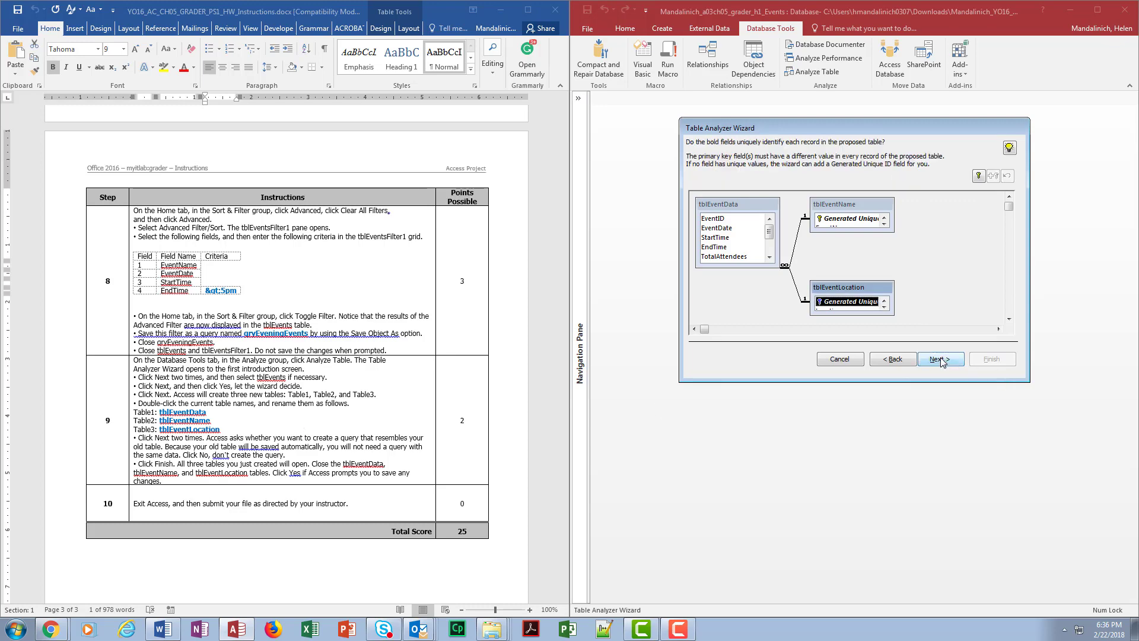
pyautogui.click(941, 362)
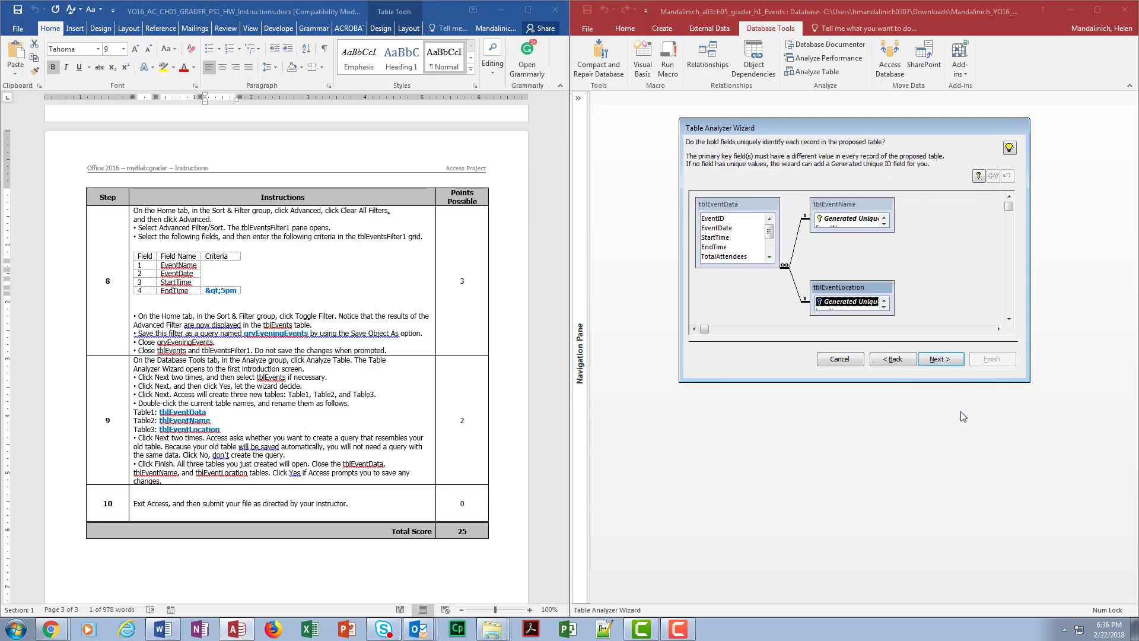
# Finish the Table Analyzer Wizard without creating a query and dismiss the notice that follows.
pyautogui.click(941, 360)
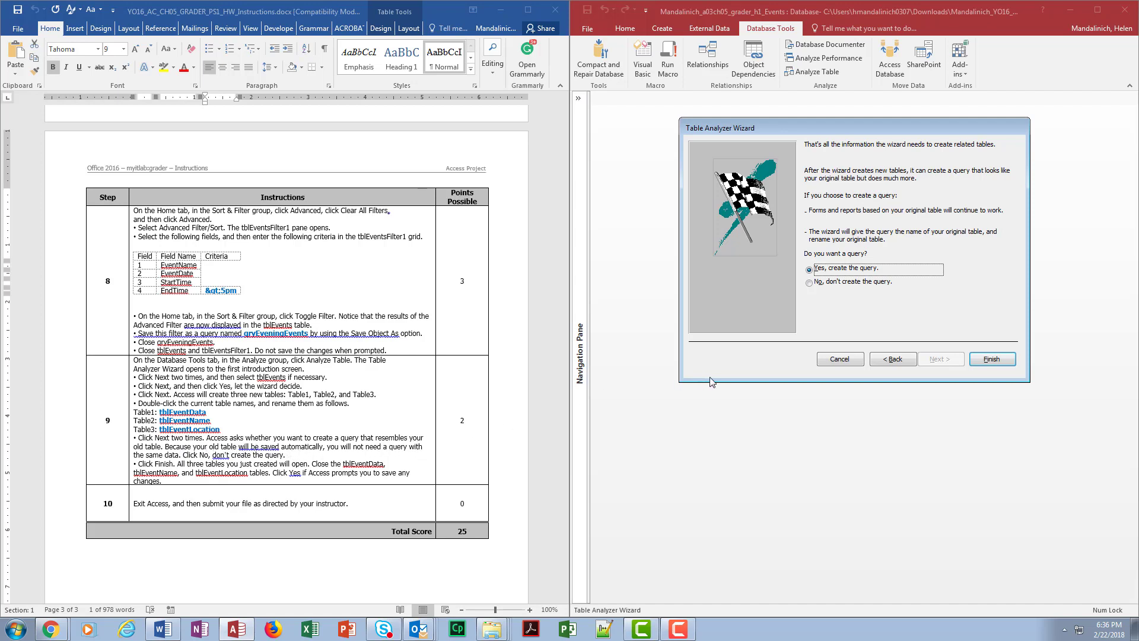
pyautogui.click(810, 284)
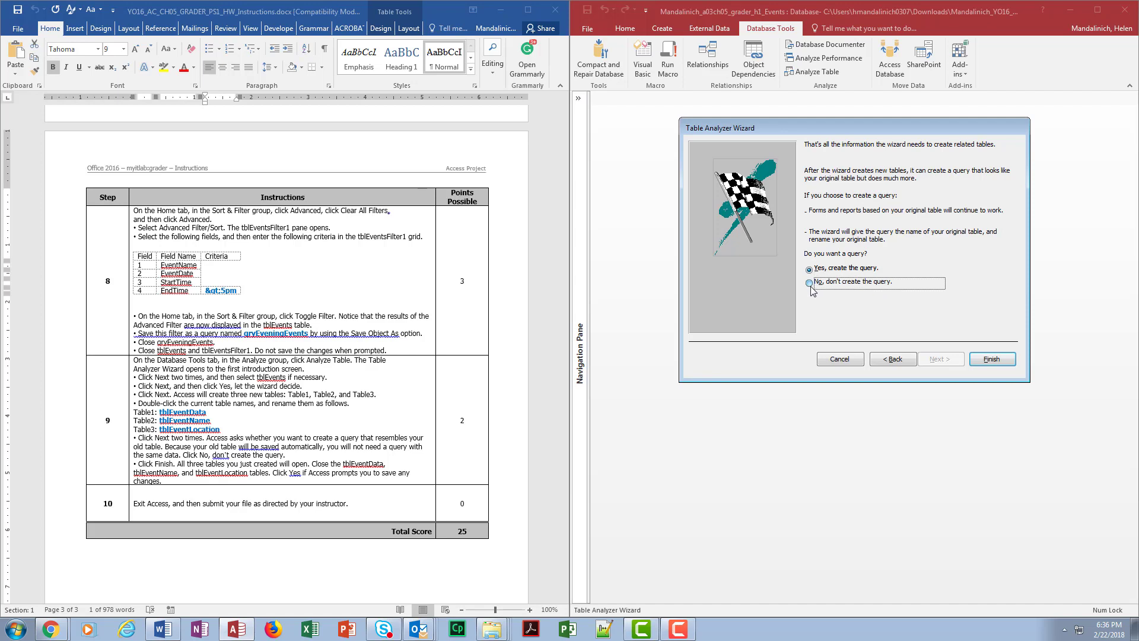
pyautogui.click(995, 363)
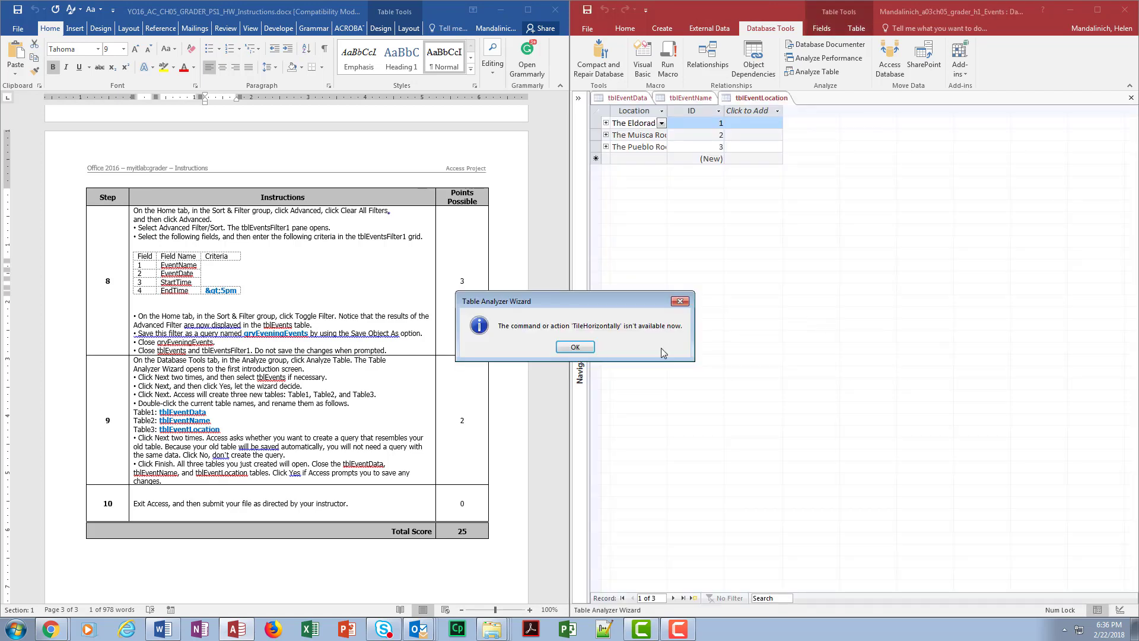
pyautogui.click(575, 347)
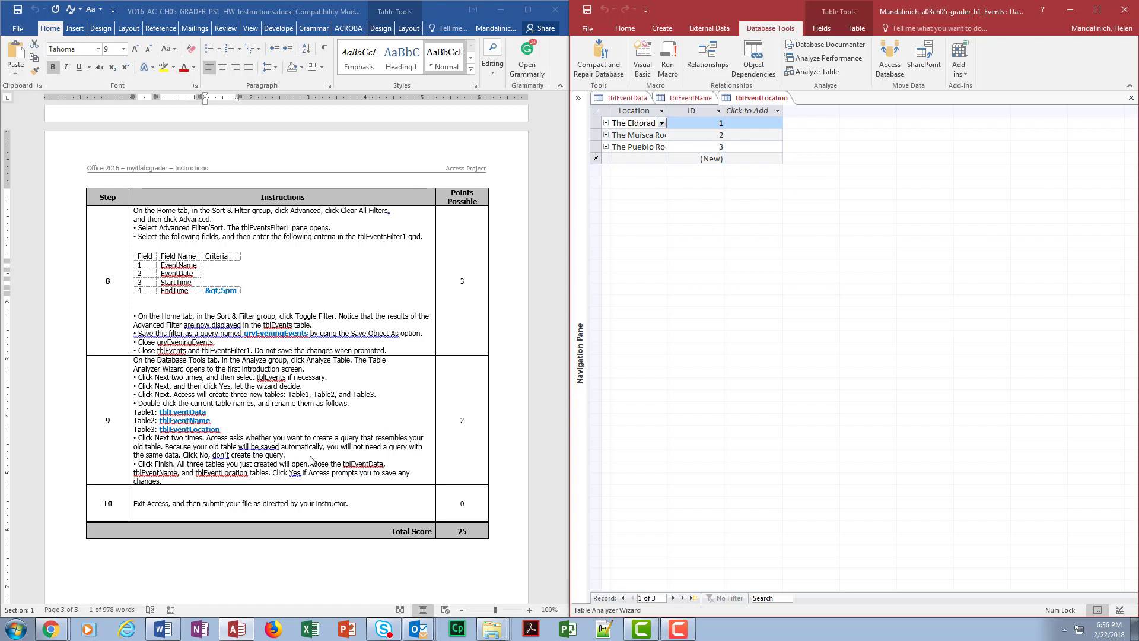
# Expand the Navigation Pane and close the tblEventData, tblEventName and tblEventLocation tables.
pyautogui.click(578, 99)
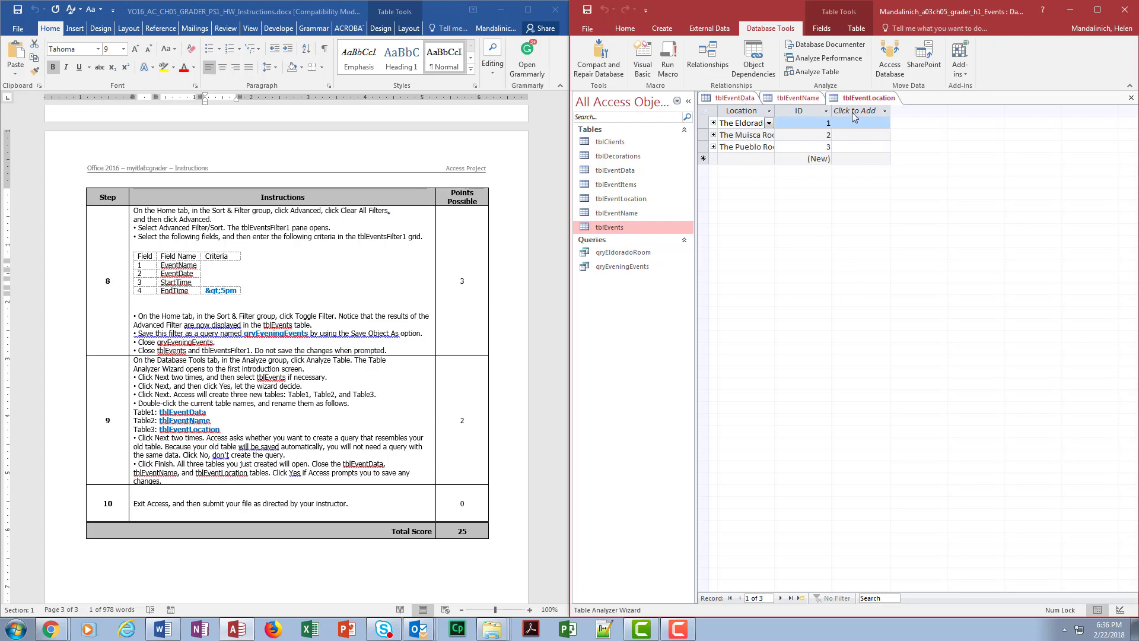
pyautogui.click(1131, 98)
pyautogui.click(1131, 98)
pyautogui.click(1131, 98)
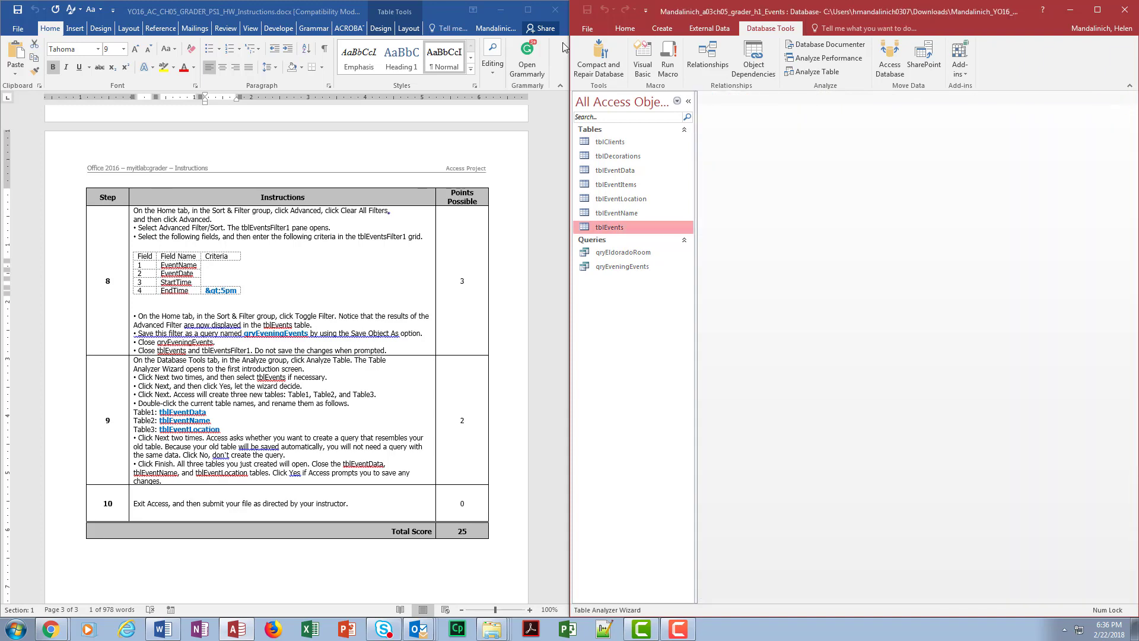
# Compact and repair the Events database.
pyautogui.click(587, 29)
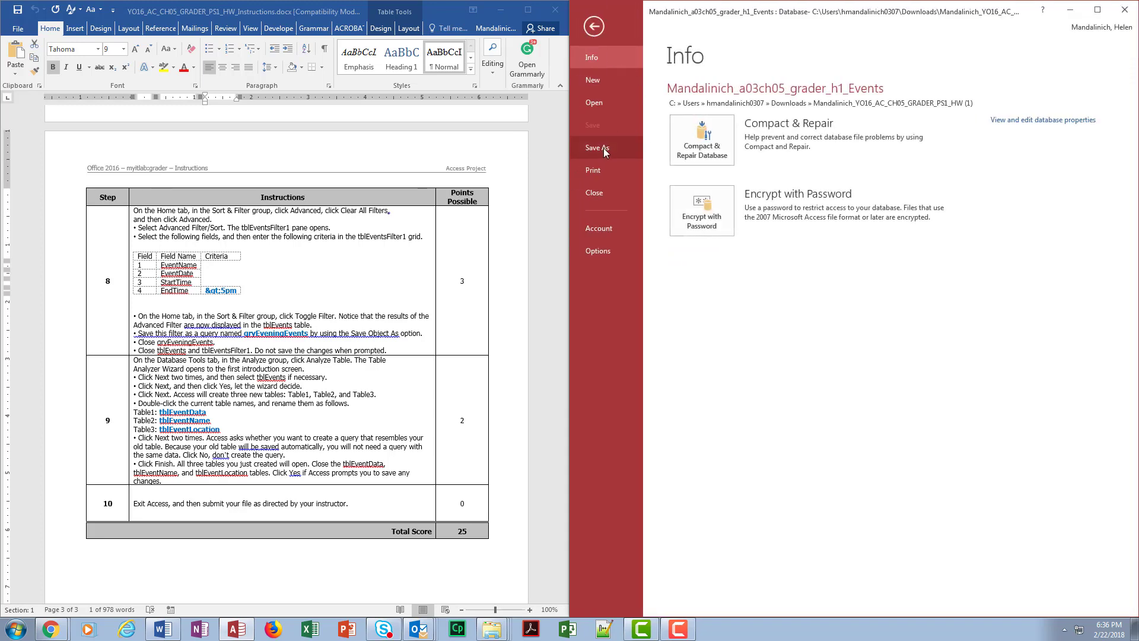
pyautogui.click(701, 141)
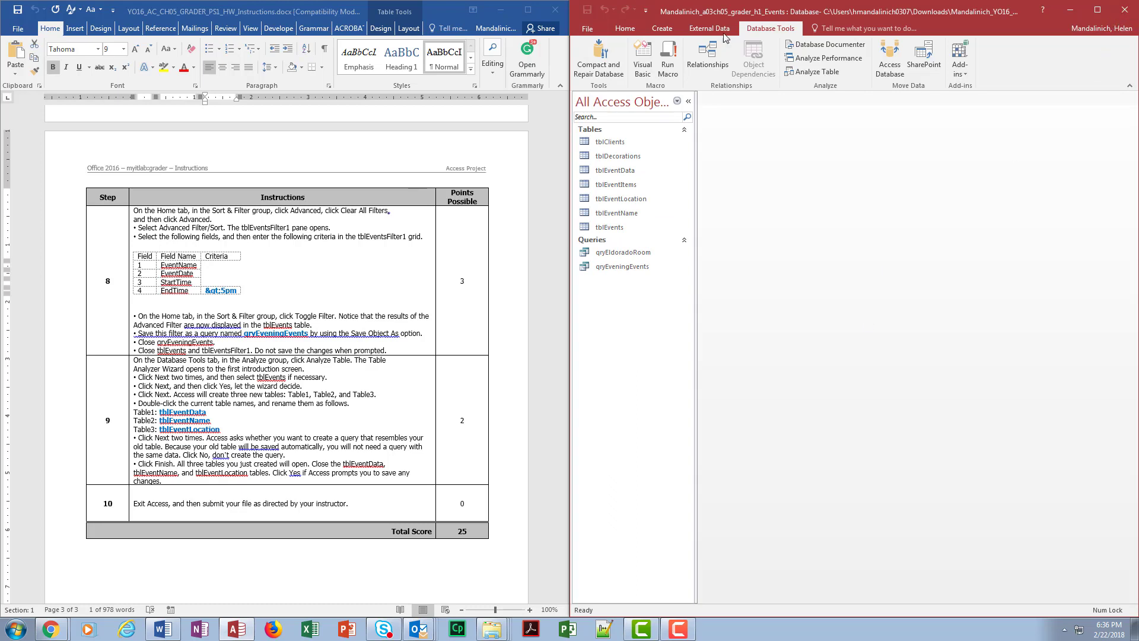
pyautogui.click(587, 31)
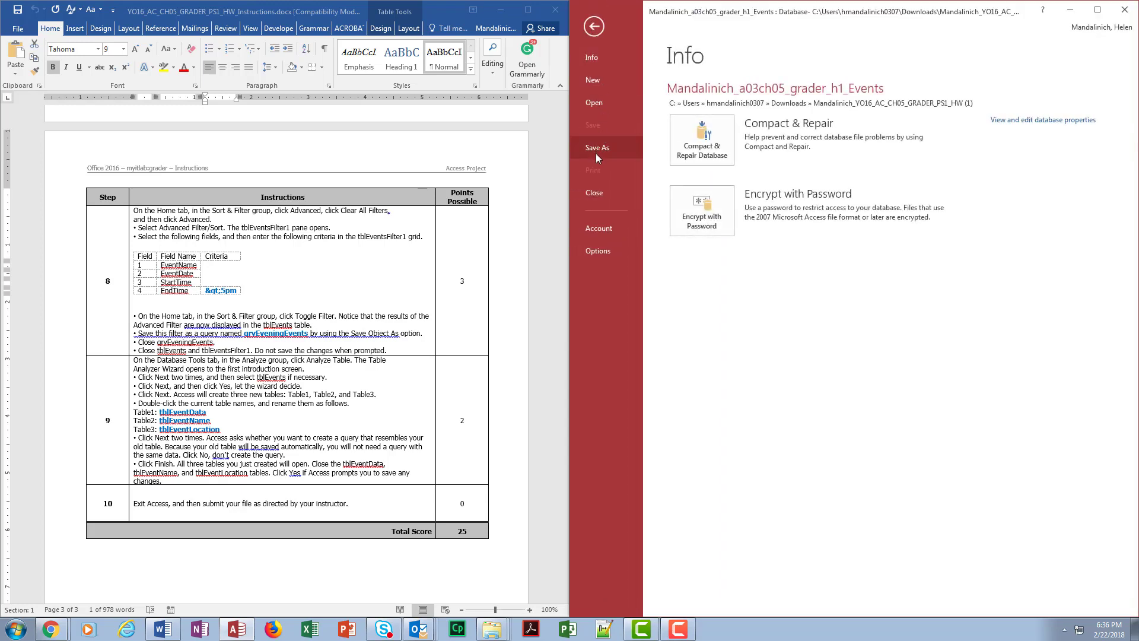
pyautogui.click(597, 154)
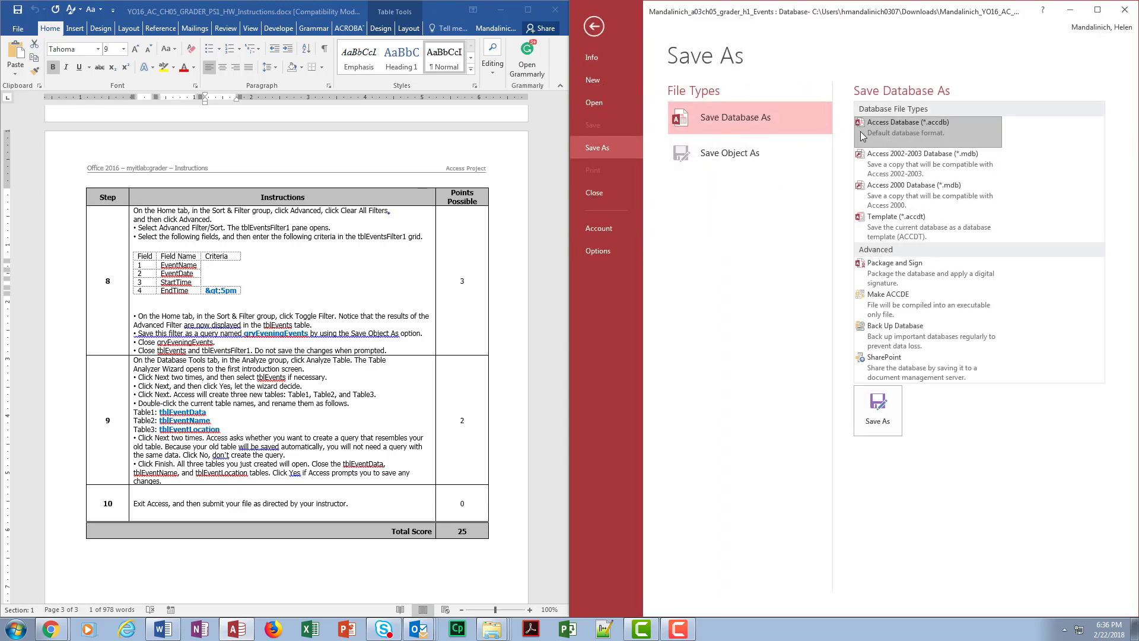
pyautogui.click(877, 409)
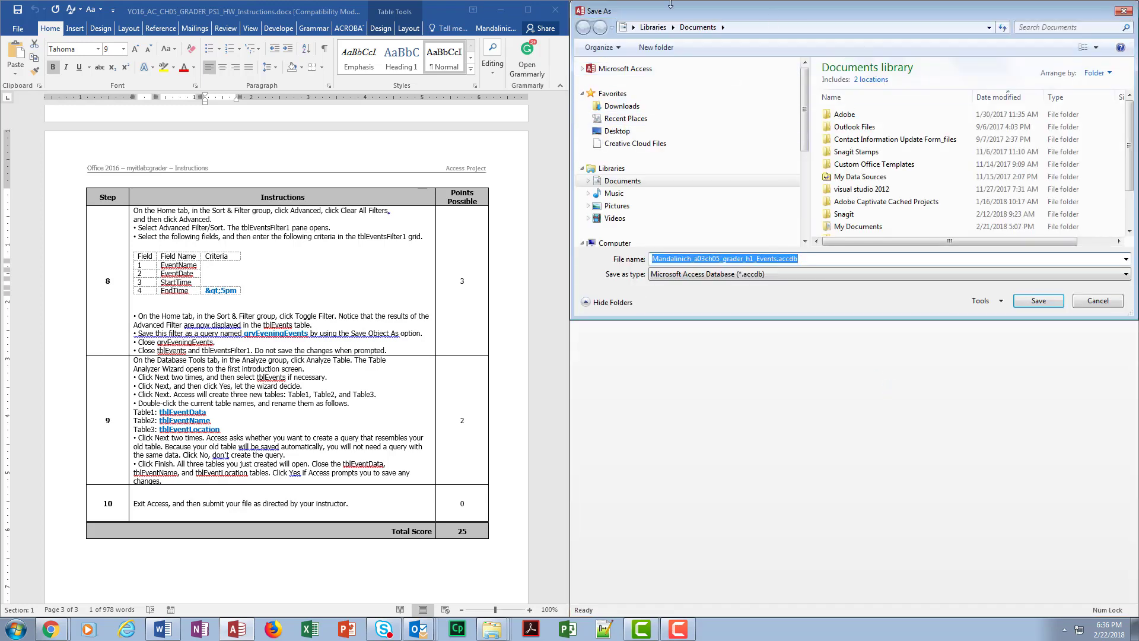
pyautogui.click(1097, 301)
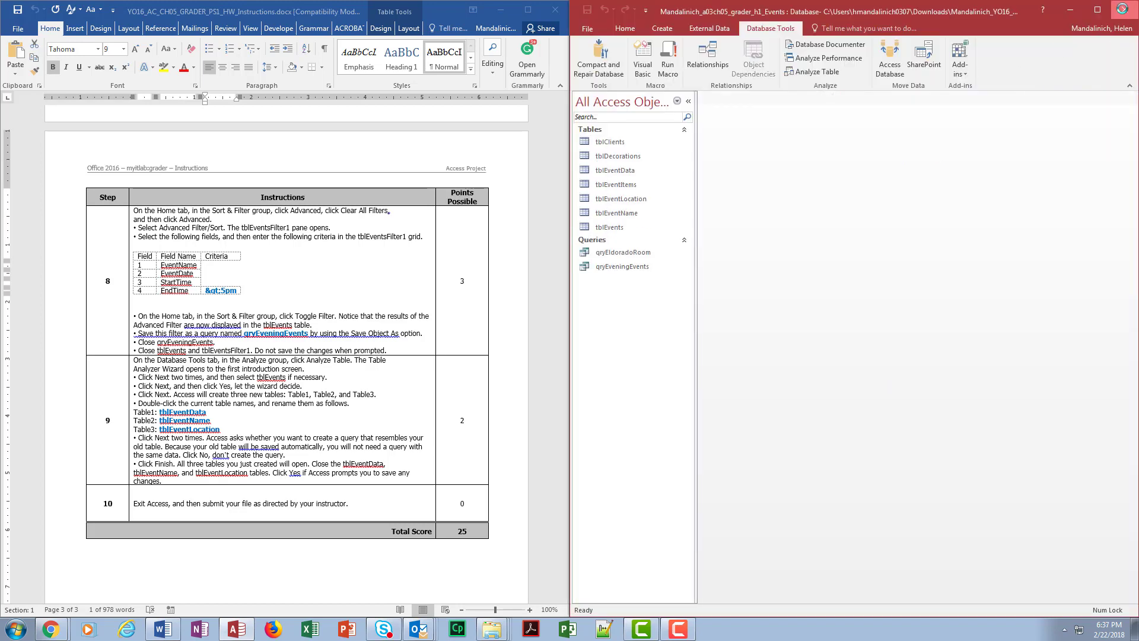
# Exit Access, switch to the Test Presentation window in Google Chrome and maximize it.
pyautogui.click(1130, 7)
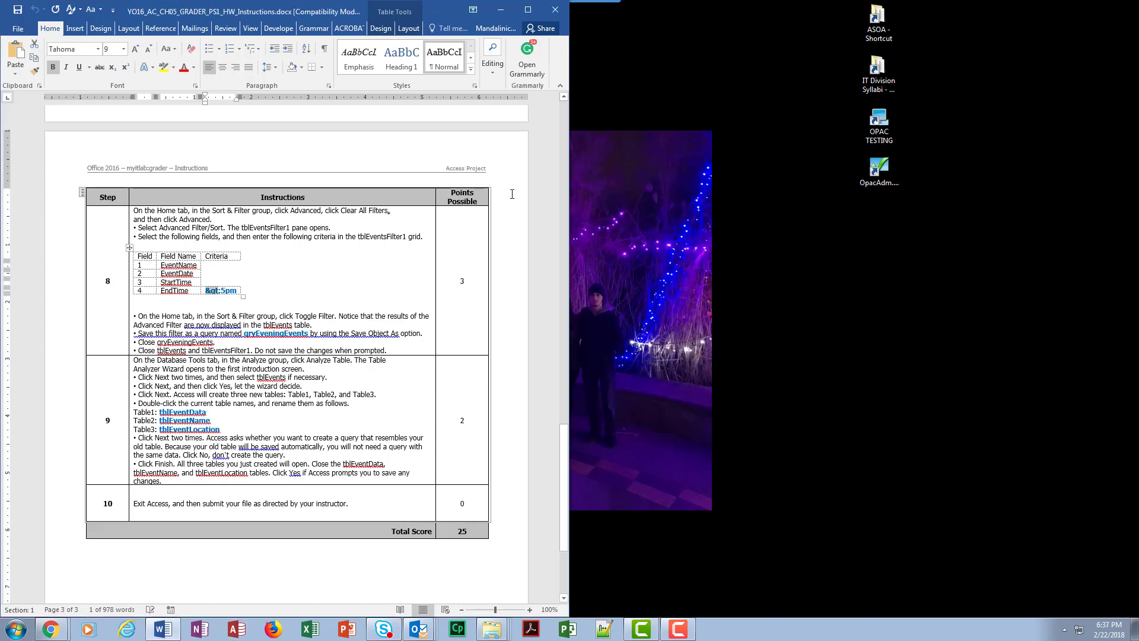
pyautogui.click(50, 629)
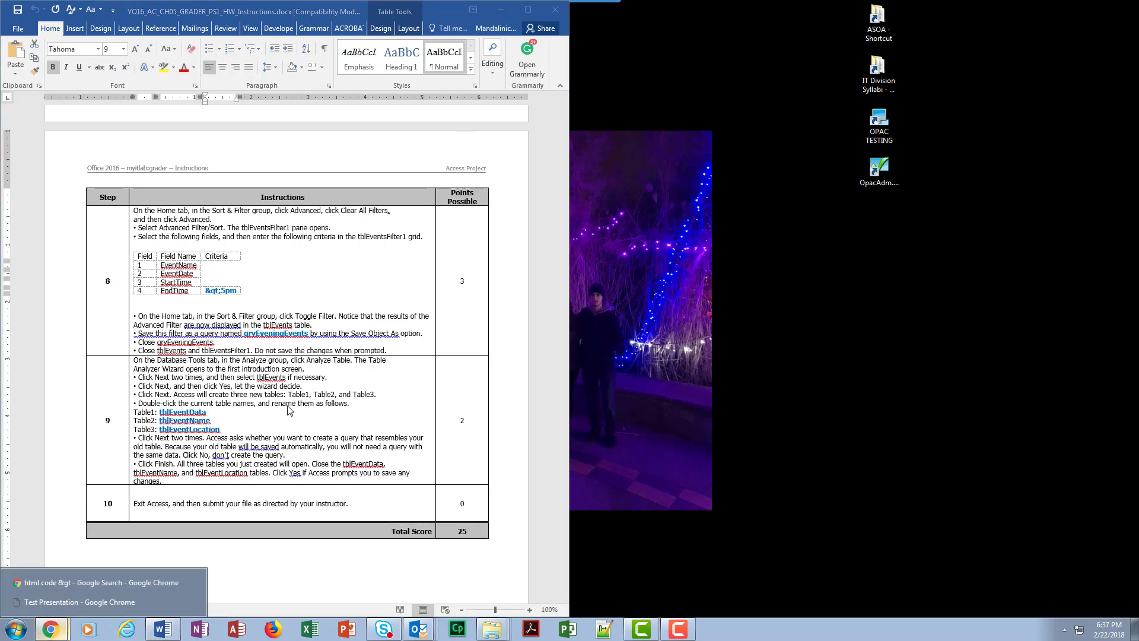
pyautogui.click(112, 600)
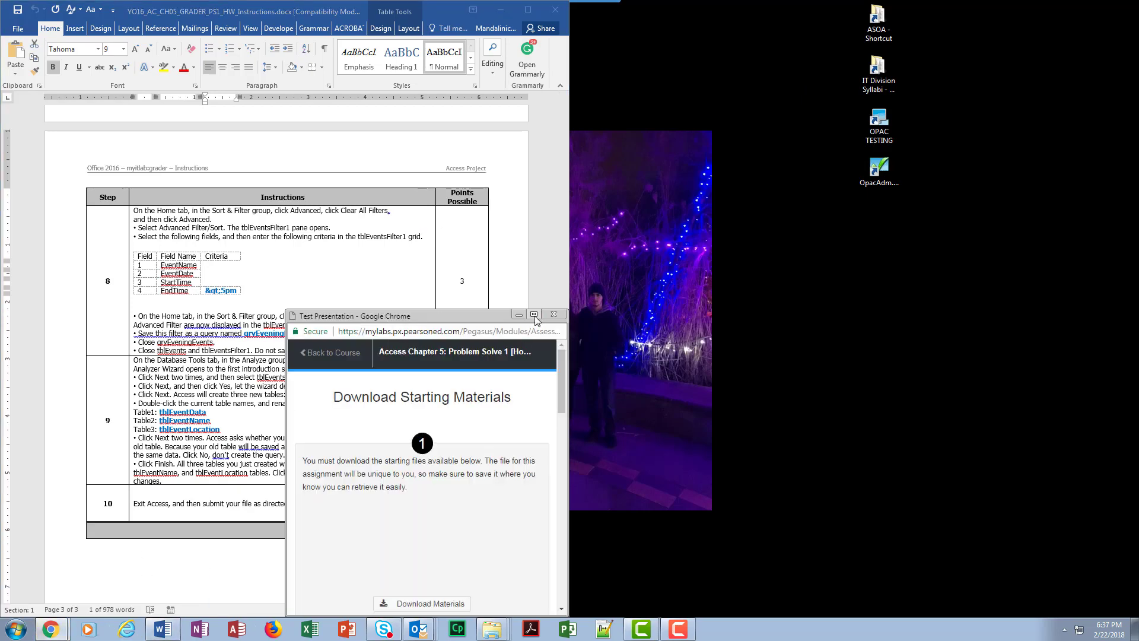
pyautogui.click(534, 315)
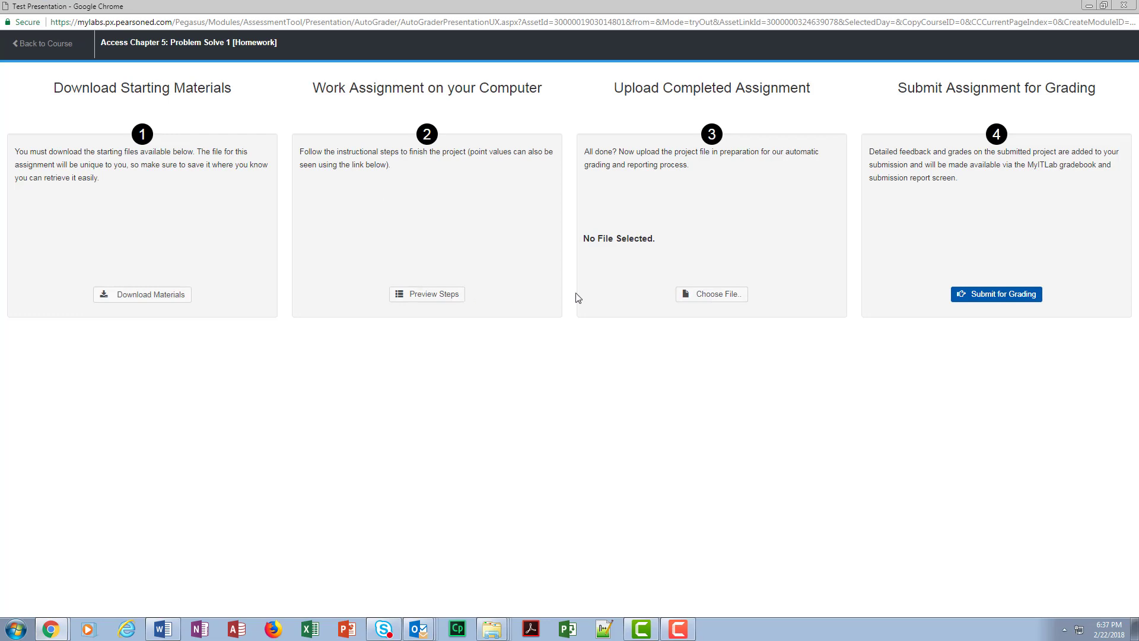
# Start choosing the file for the completed assignment and look for the Events database in the Documents and Desktop folders.
pyautogui.click(714, 292)
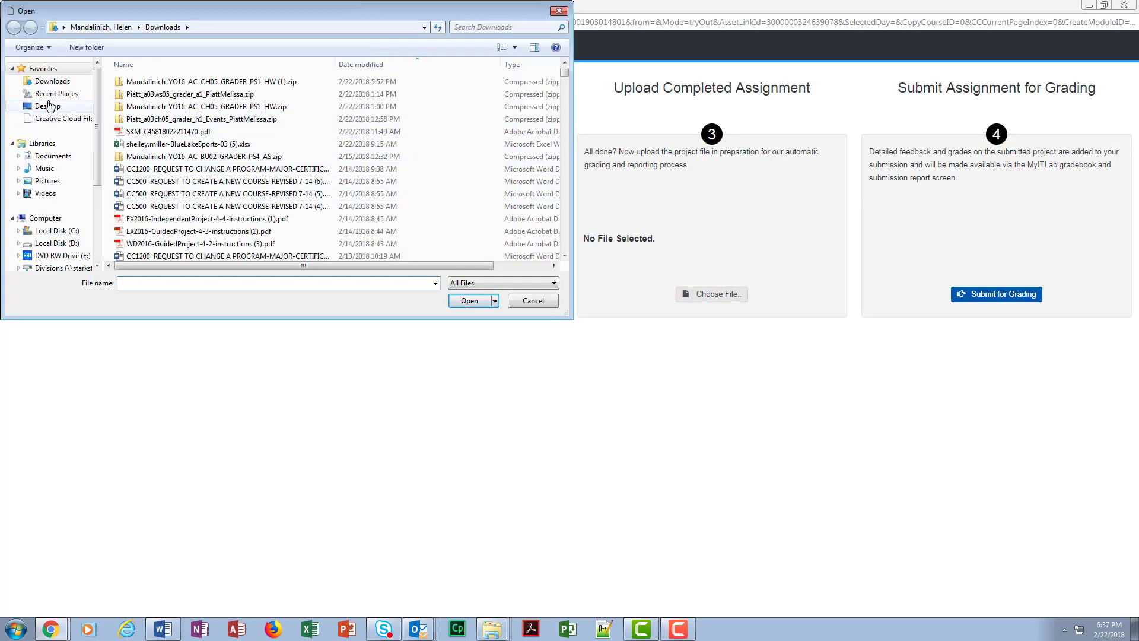
pyautogui.click(52, 155)
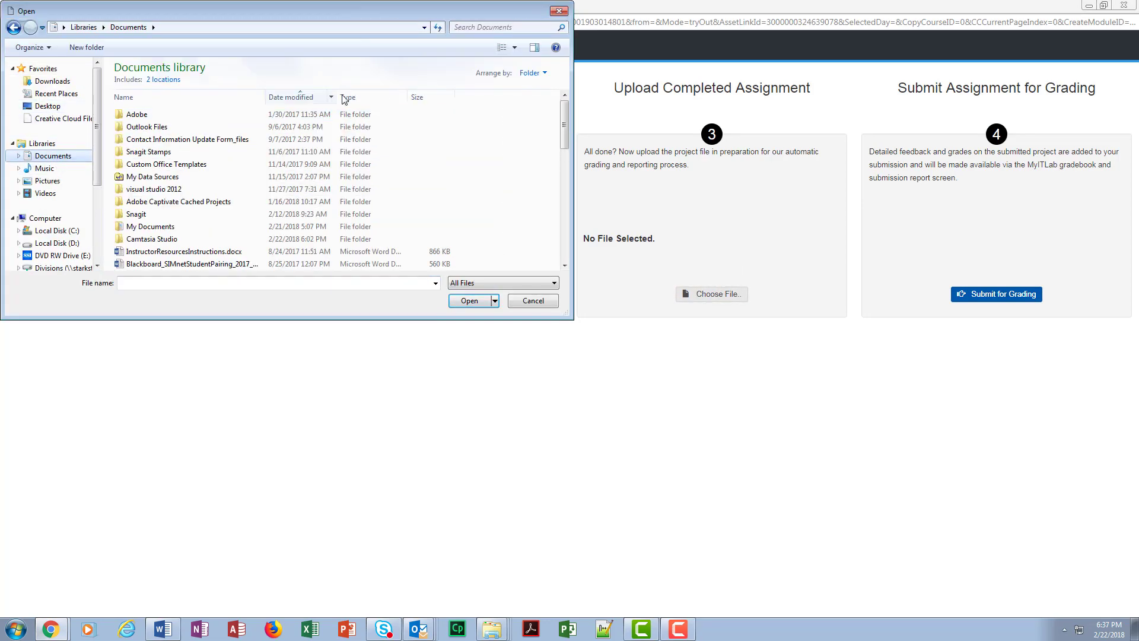
pyautogui.click(322, 114)
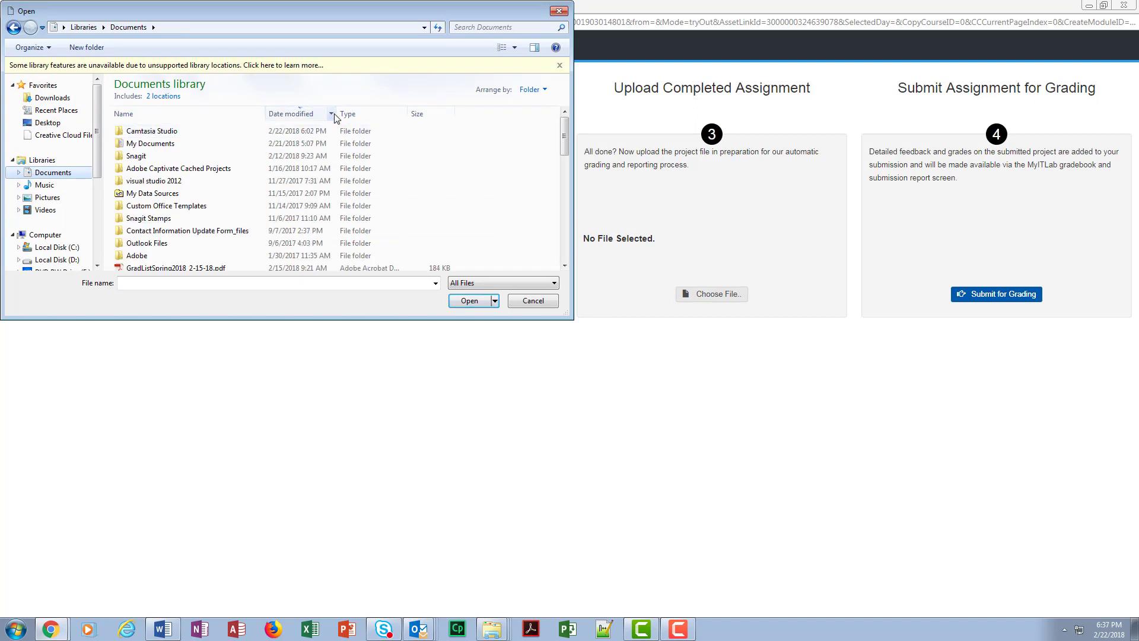
pyautogui.click(331, 114)
pyautogui.click(430, 198)
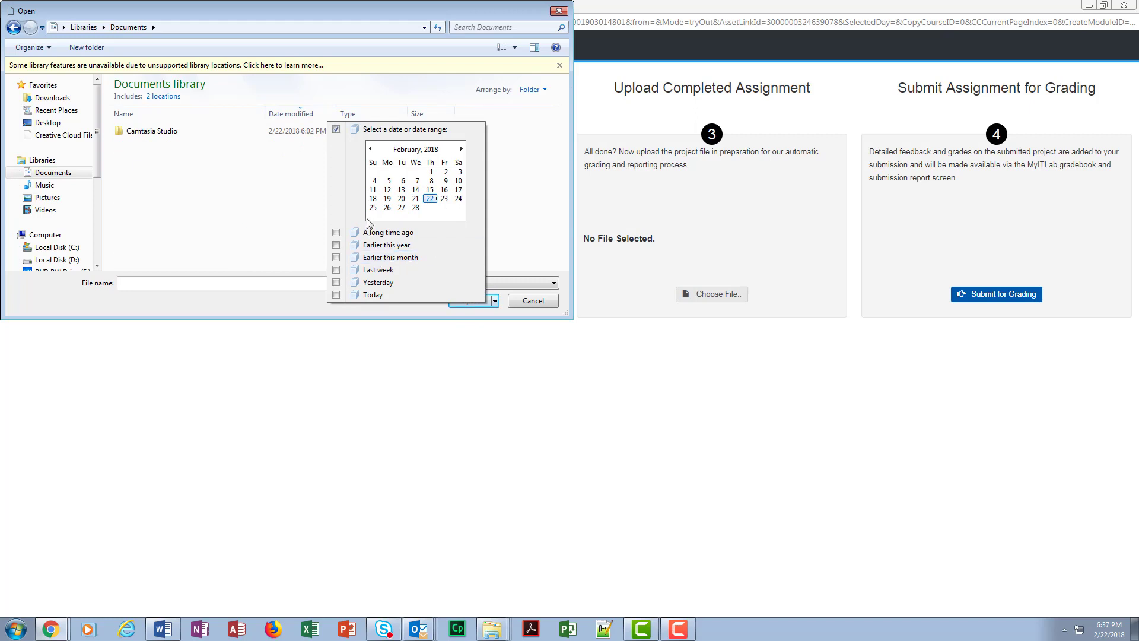
pyautogui.click(57, 102)
pyautogui.click(57, 105)
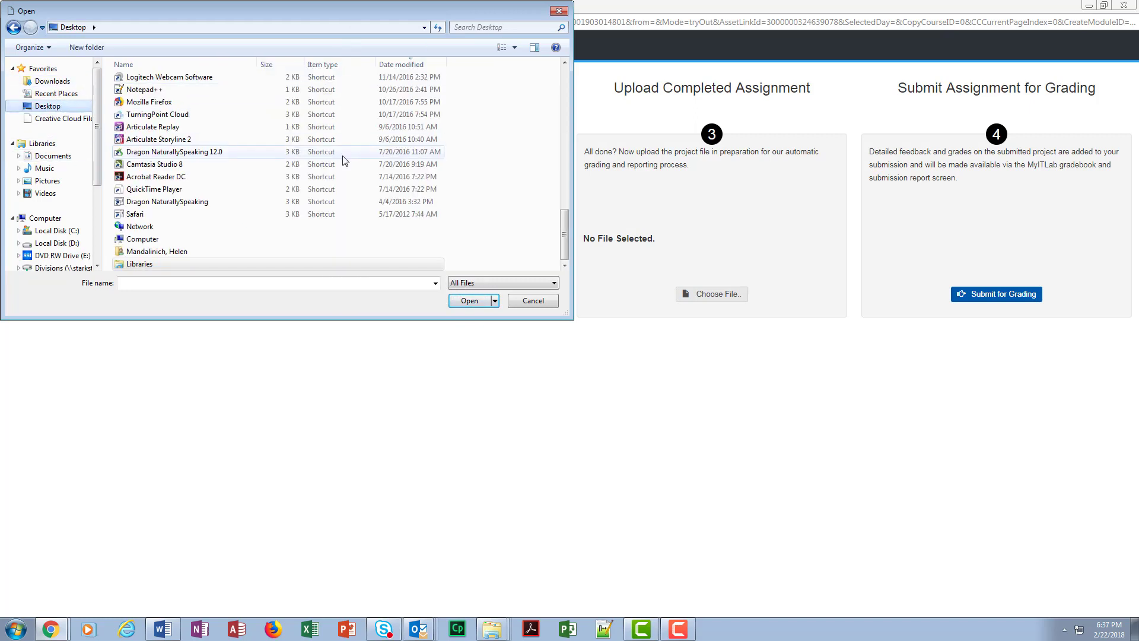
pyautogui.click(441, 65)
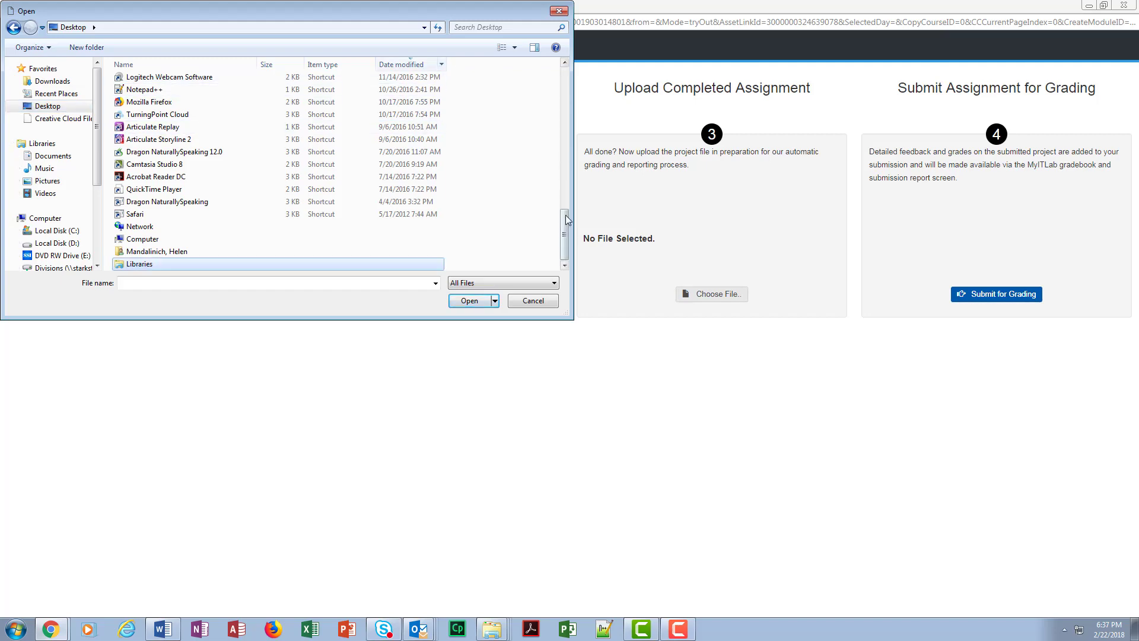
pyautogui.moveTo(564, 215); pyautogui.dragTo(565, 58)
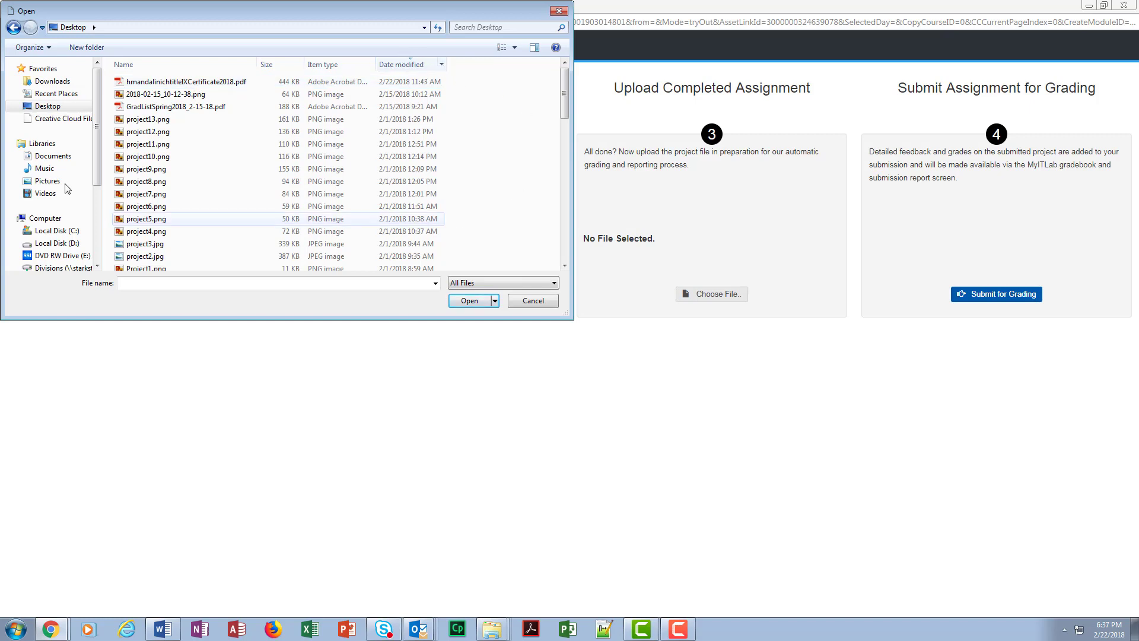
# Filter the Downloads folder to February 22, 2018 and choose the Events.accdb database from the YO16_AC_CH05_GRADER_PS1_HW (1) project folder.
pyautogui.click(53, 81)
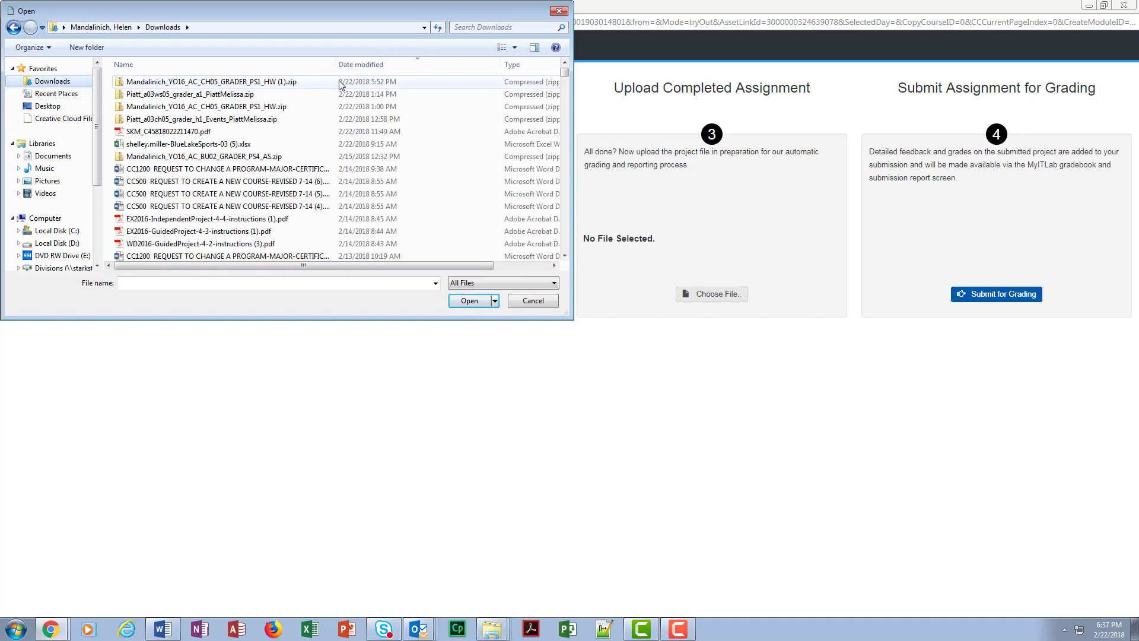
pyautogui.click(495, 64)
pyautogui.click(594, 149)
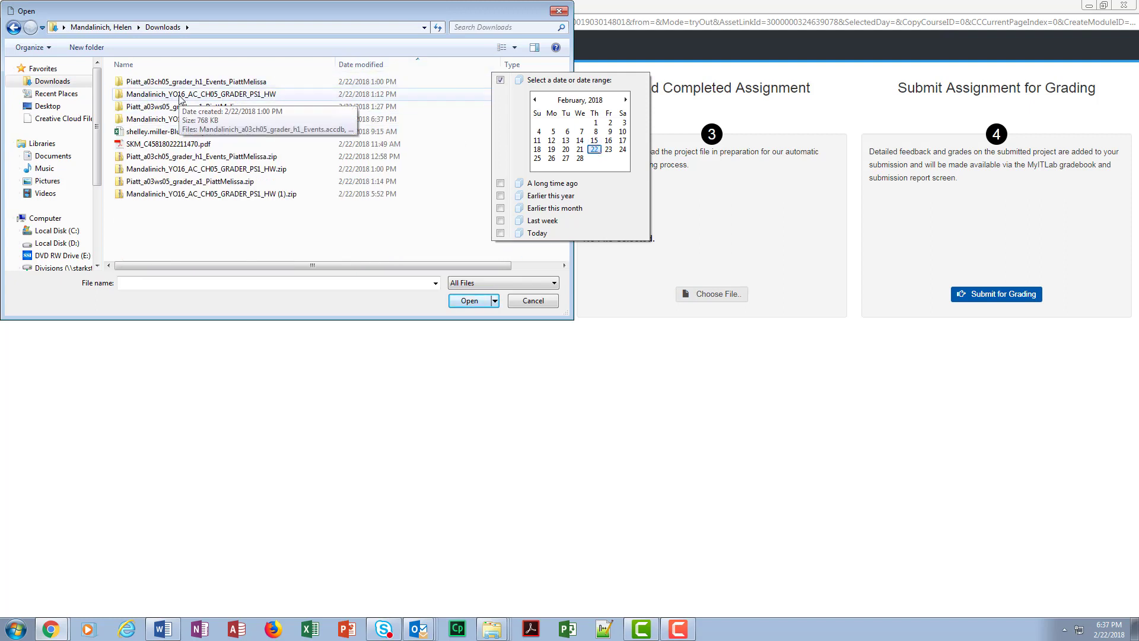
pyautogui.click(383, 121)
pyautogui.click(469, 305)
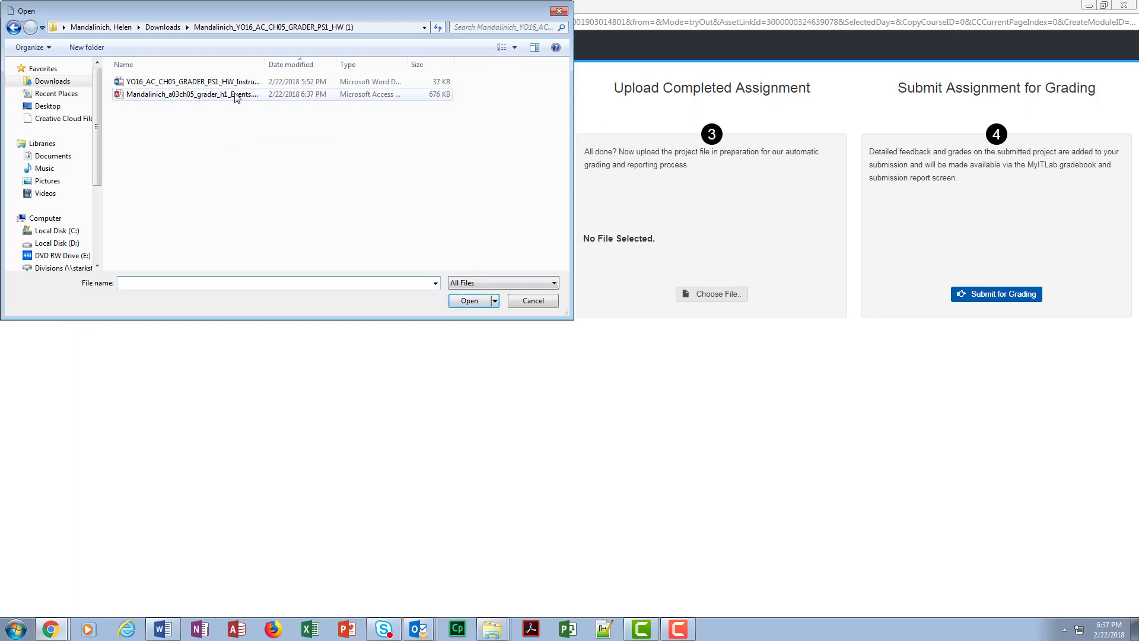
pyautogui.click(270, 98)
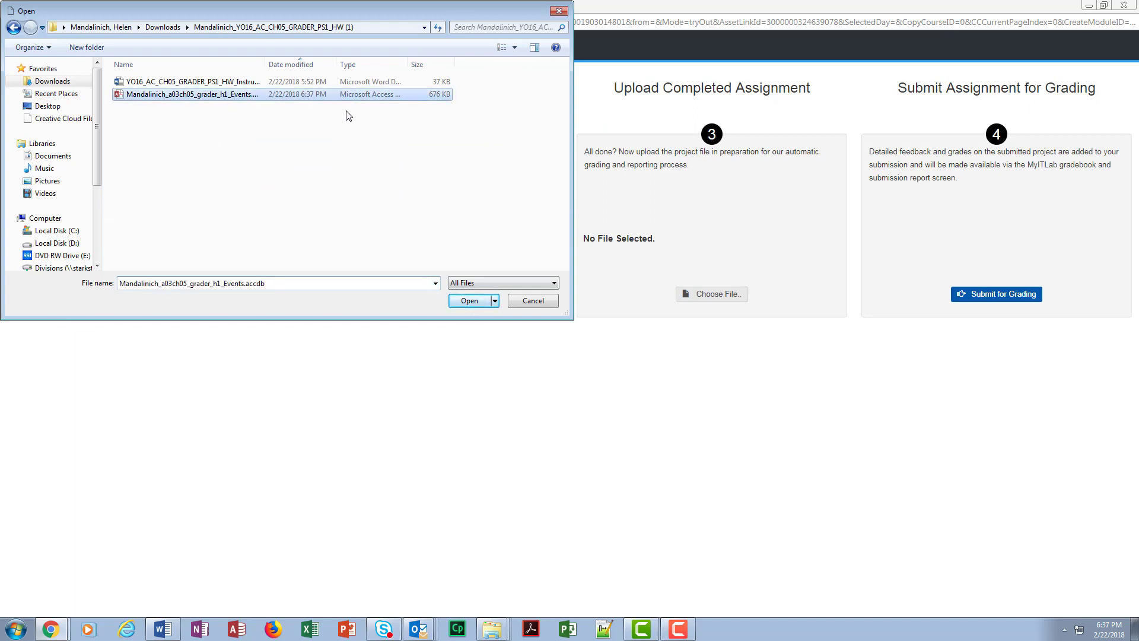
pyautogui.click(474, 304)
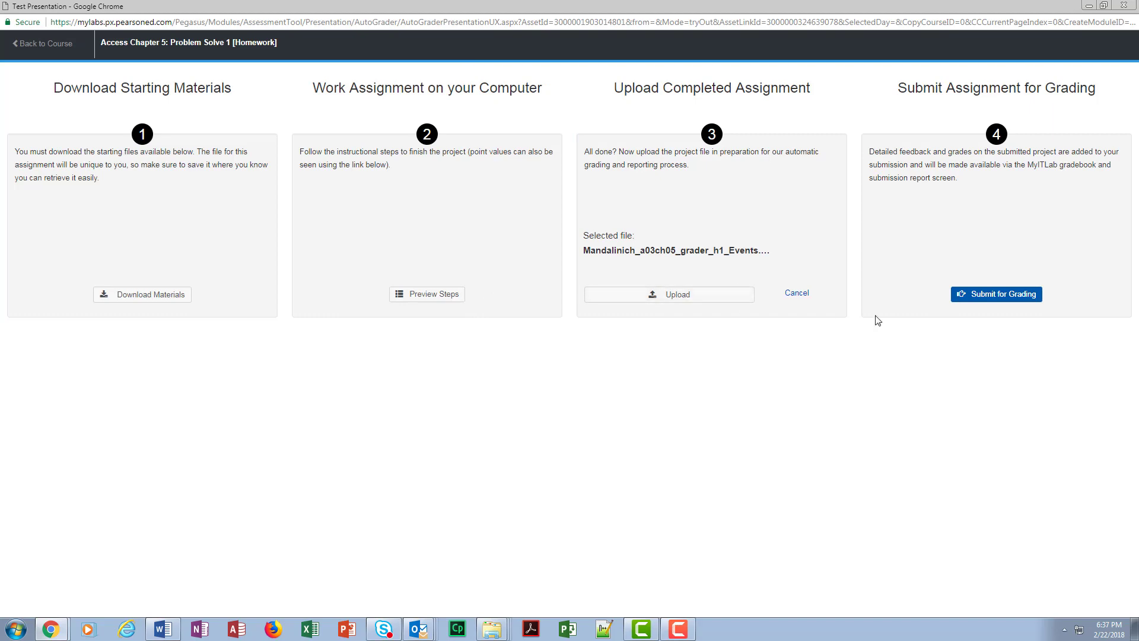
# Upload the selected Events database, submit it for grading and close the assignment.
pyautogui.click(682, 300)
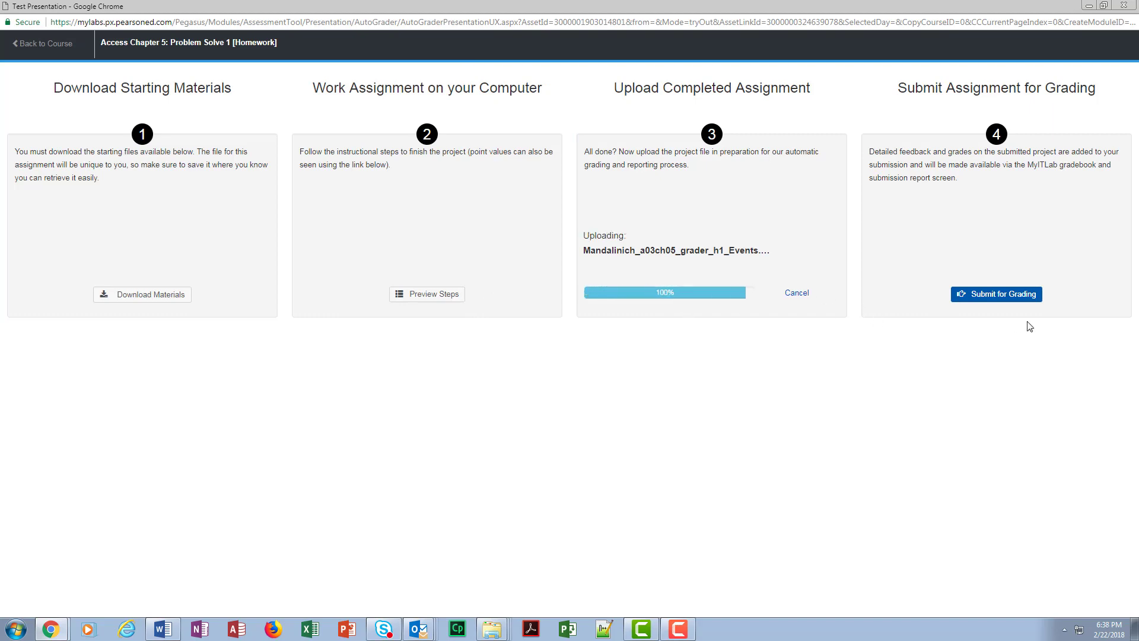
pyautogui.click(1002, 296)
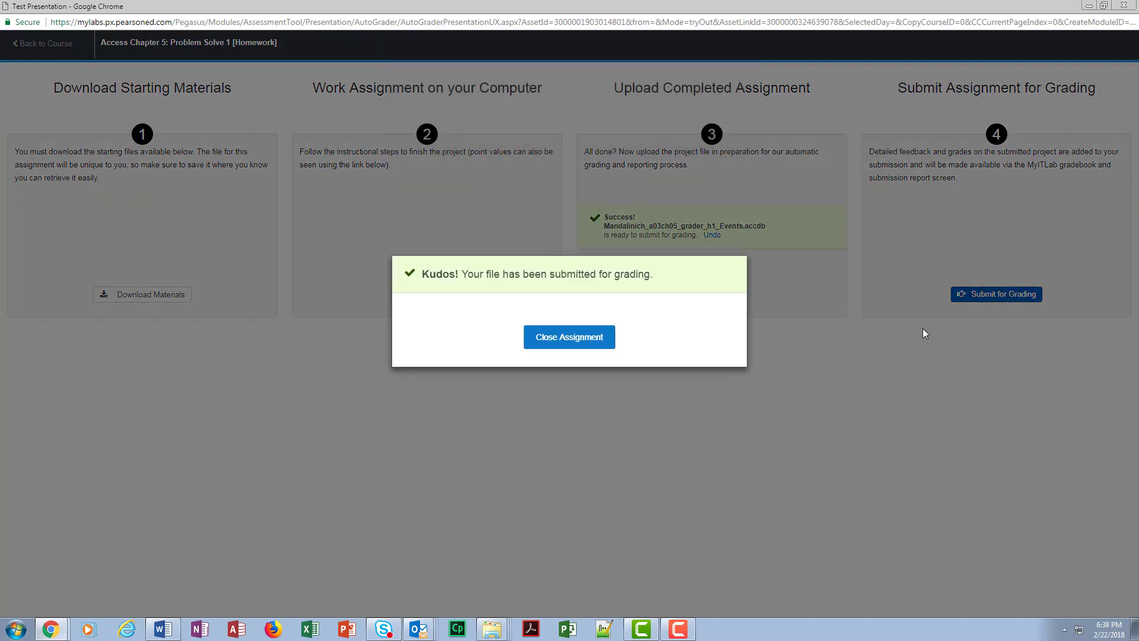
pyautogui.click(568, 338)
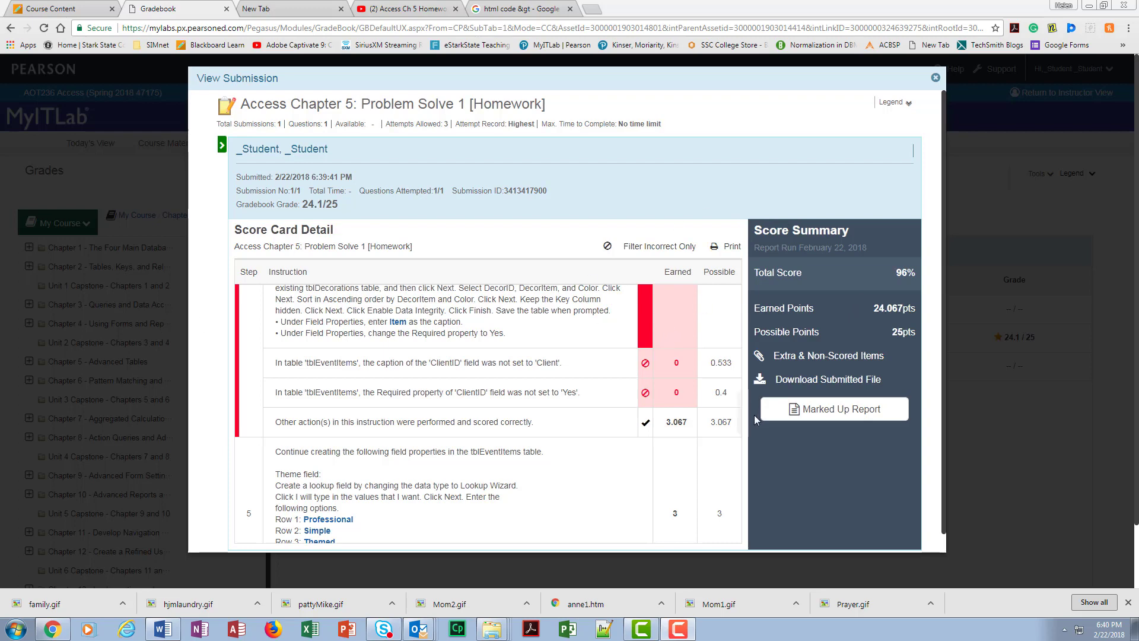
# Review the step 4 deductions in the submission's score card and download the submitted file.
pyautogui.scroll(-10, 737, 320)
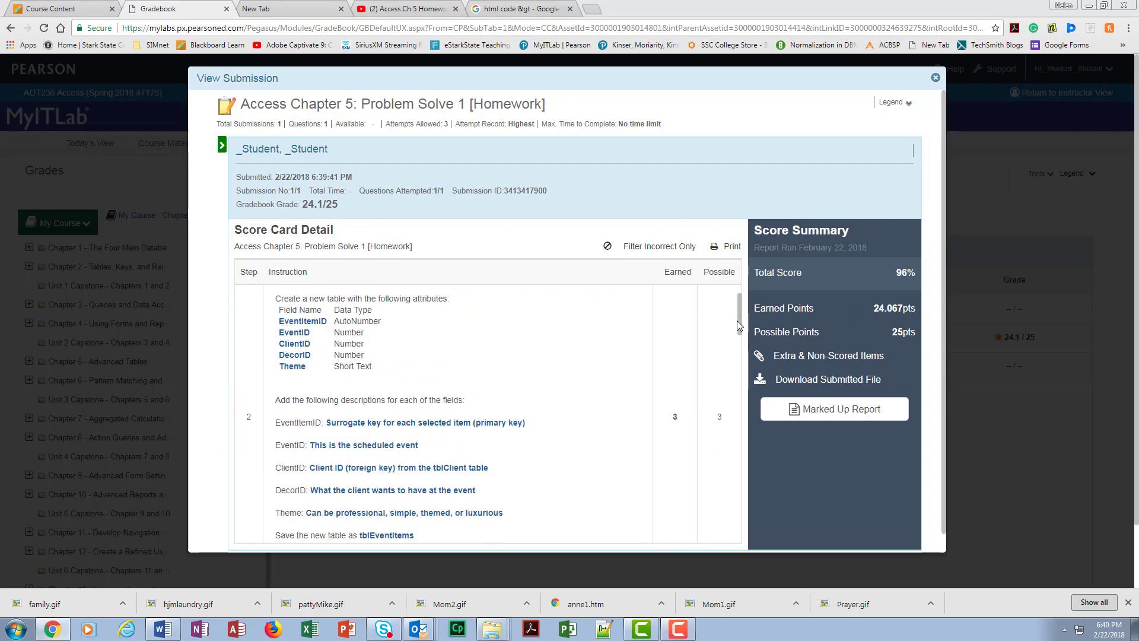
pyautogui.scroll(-1, 286, 313)
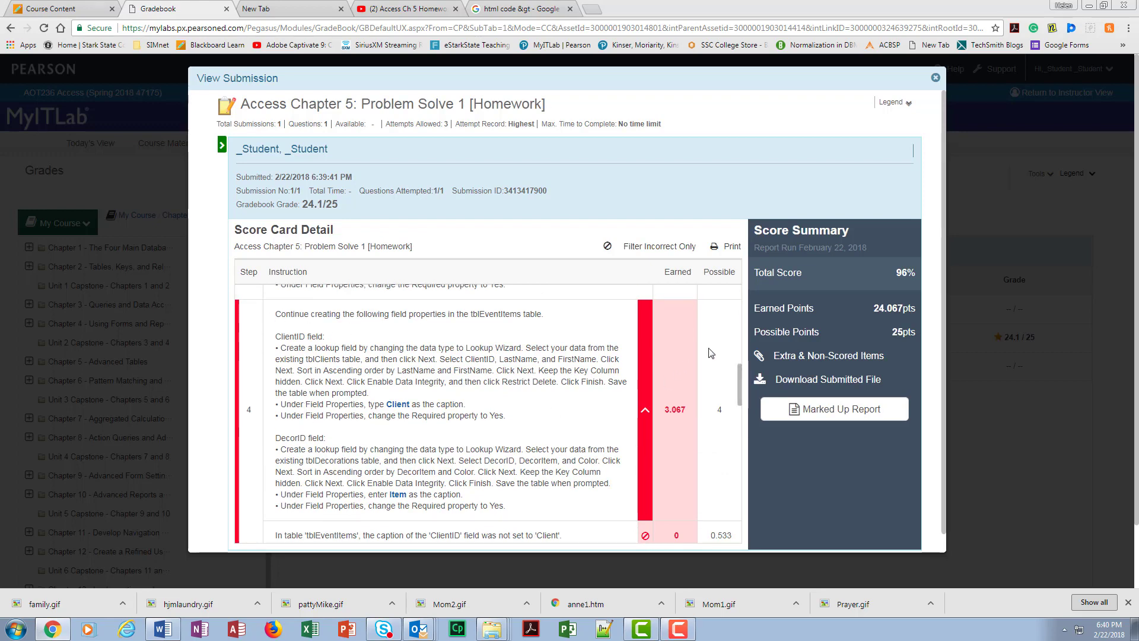
pyautogui.moveTo(740, 377); pyautogui.dragTo(740, 393)
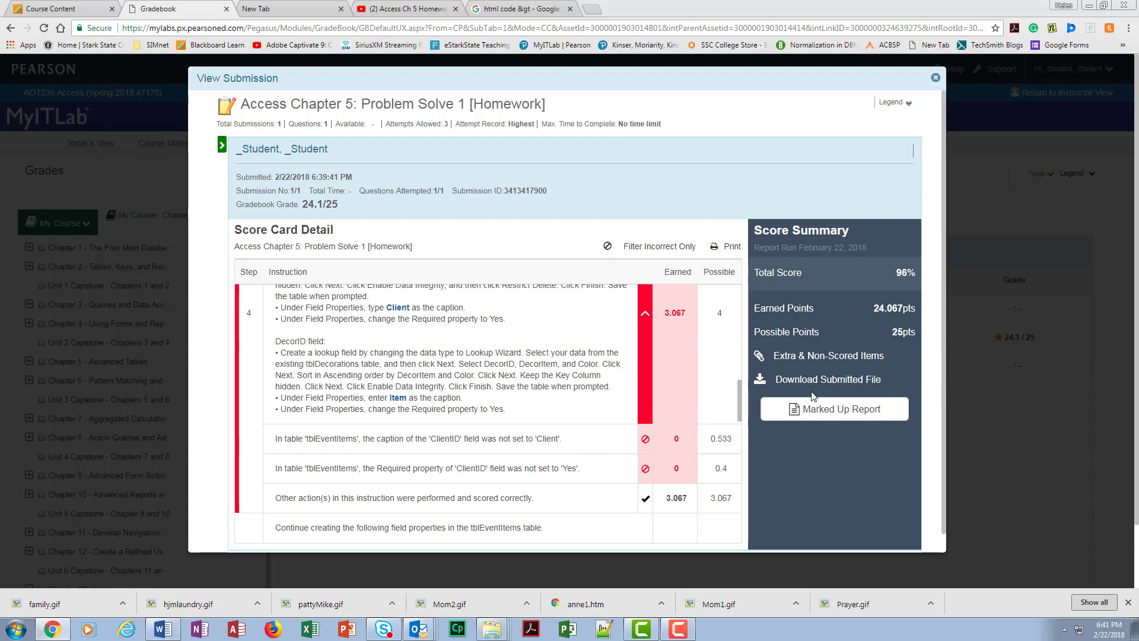
pyautogui.click(861, 380)
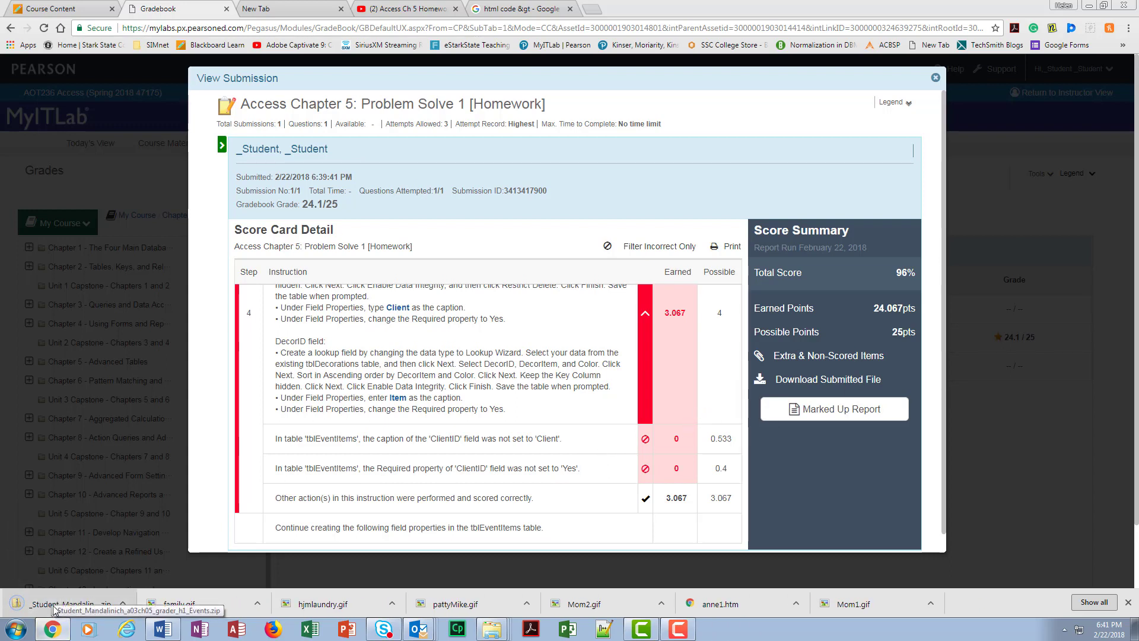
# Extract the downloaded submission zip file and open the Events database it contains.
pyautogui.click(89, 604)
pyautogui.click(202, 77)
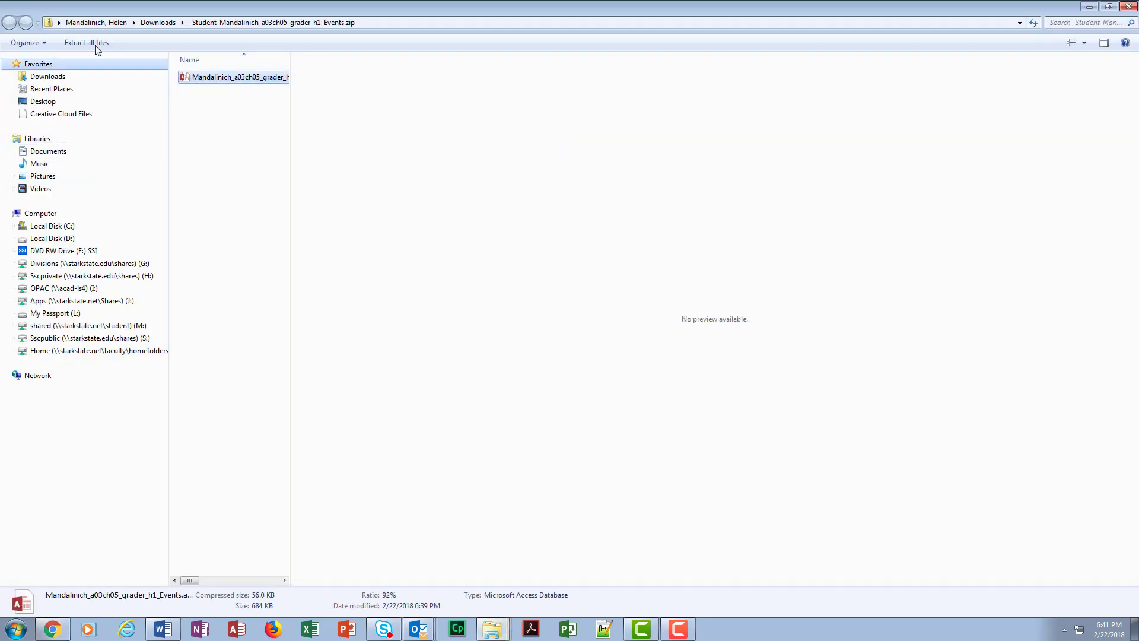
pyautogui.click(89, 42)
pyautogui.click(677, 426)
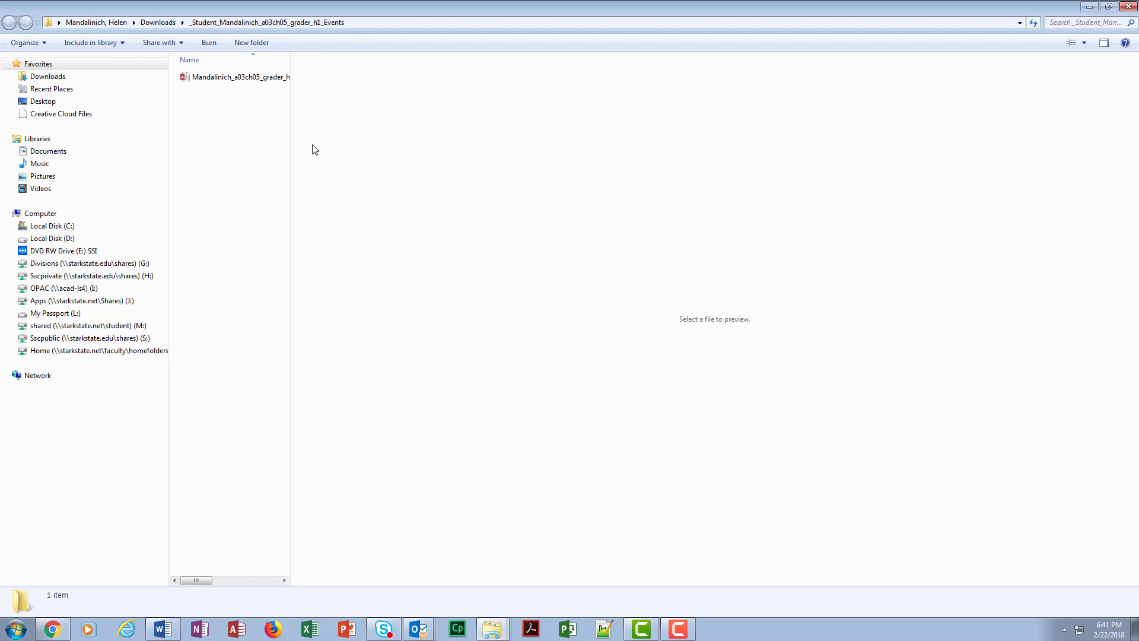
pyautogui.doubleClick(222, 78)
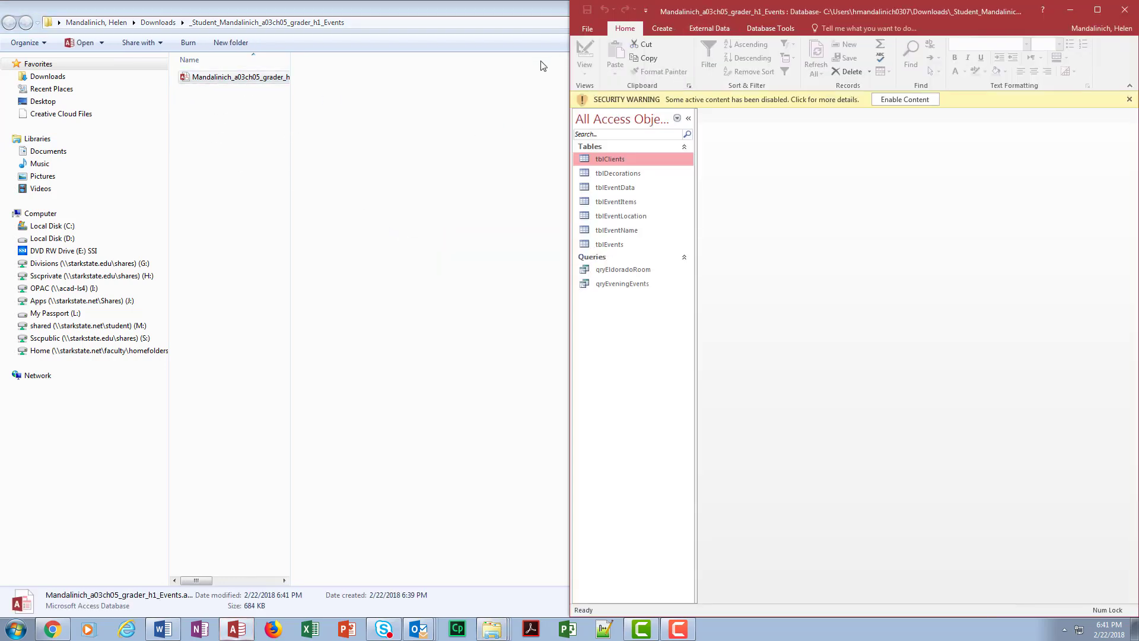
# Put away the folder windows, close the Word instructions, and show the Access database and the submission report side by side.
pyautogui.click(423, 12)
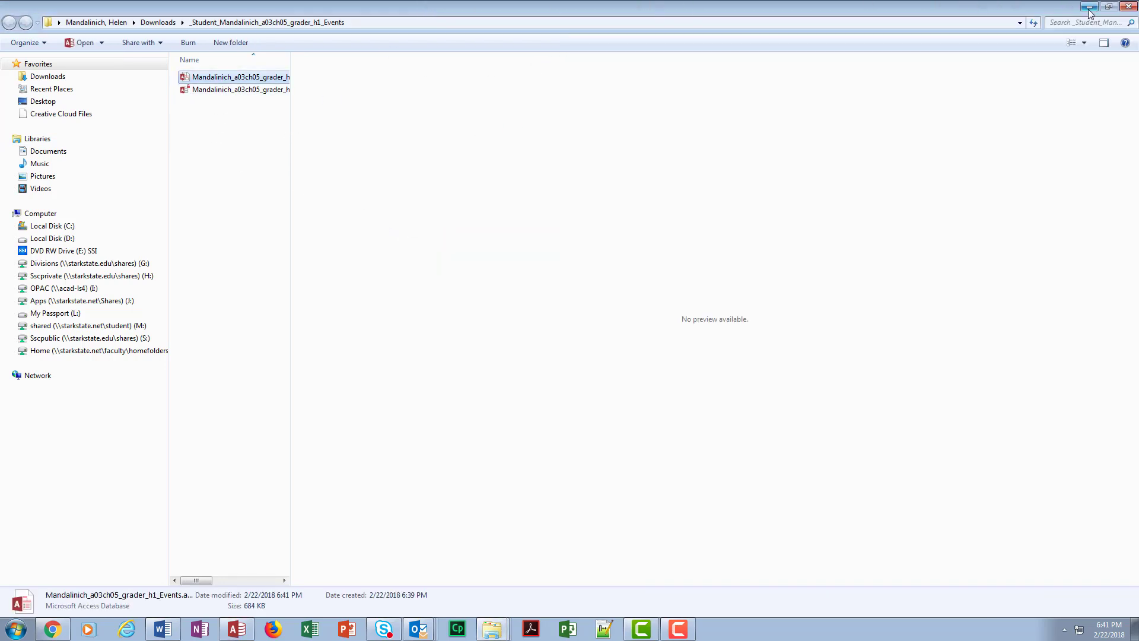
pyautogui.hotkey('alt', 'F4')
pyautogui.doubleClick(423, 8)
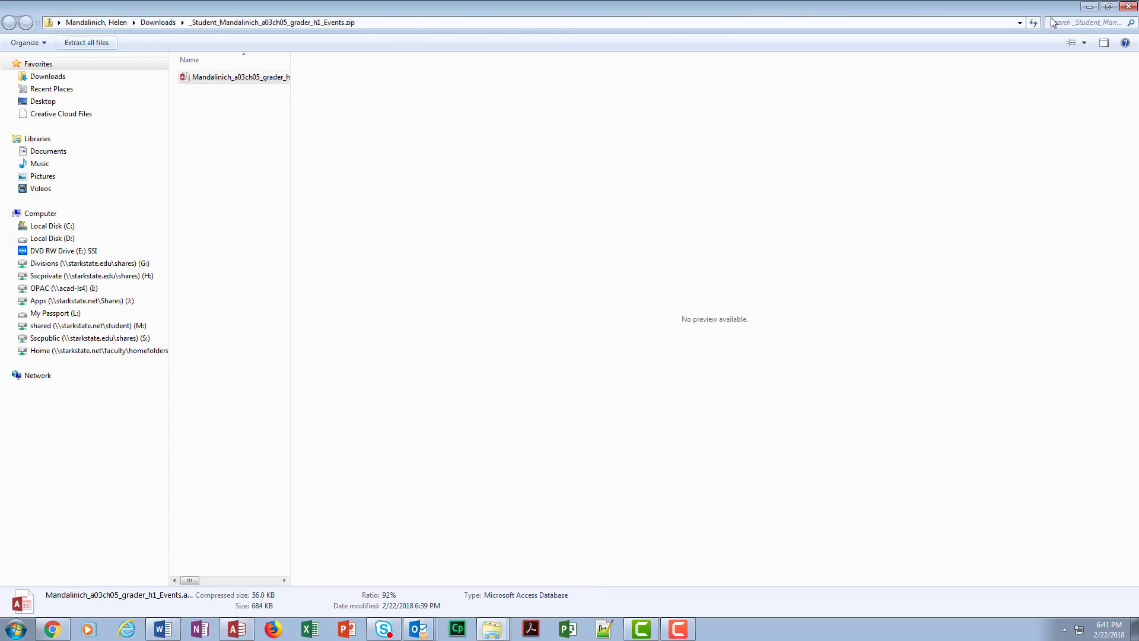
pyautogui.click(1089, 9)
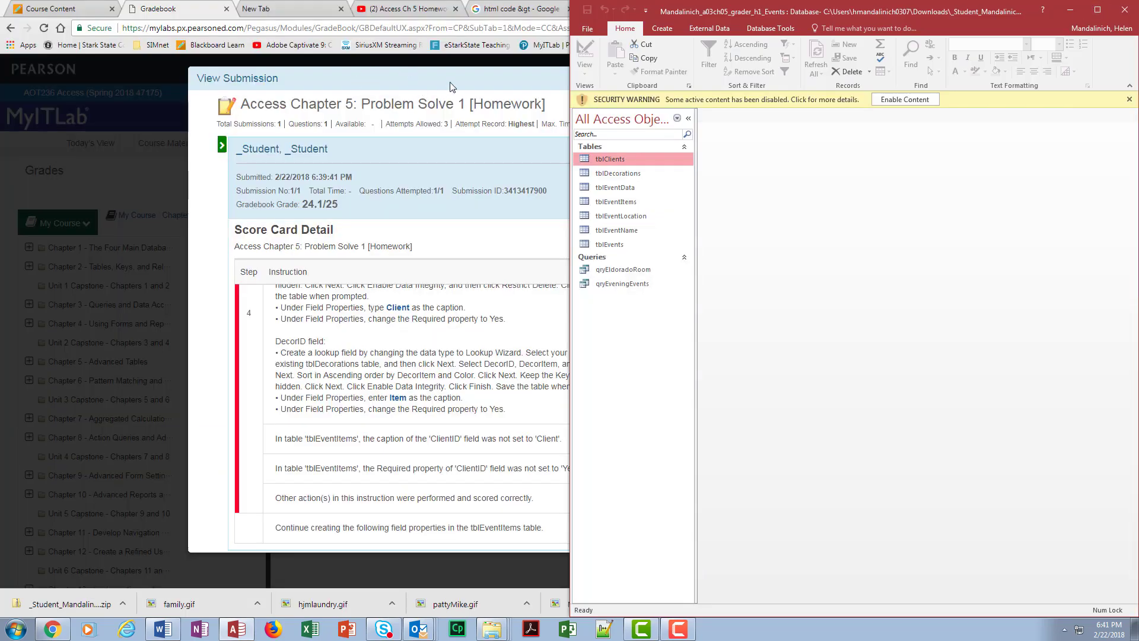
pyautogui.rightClick(789, 630)
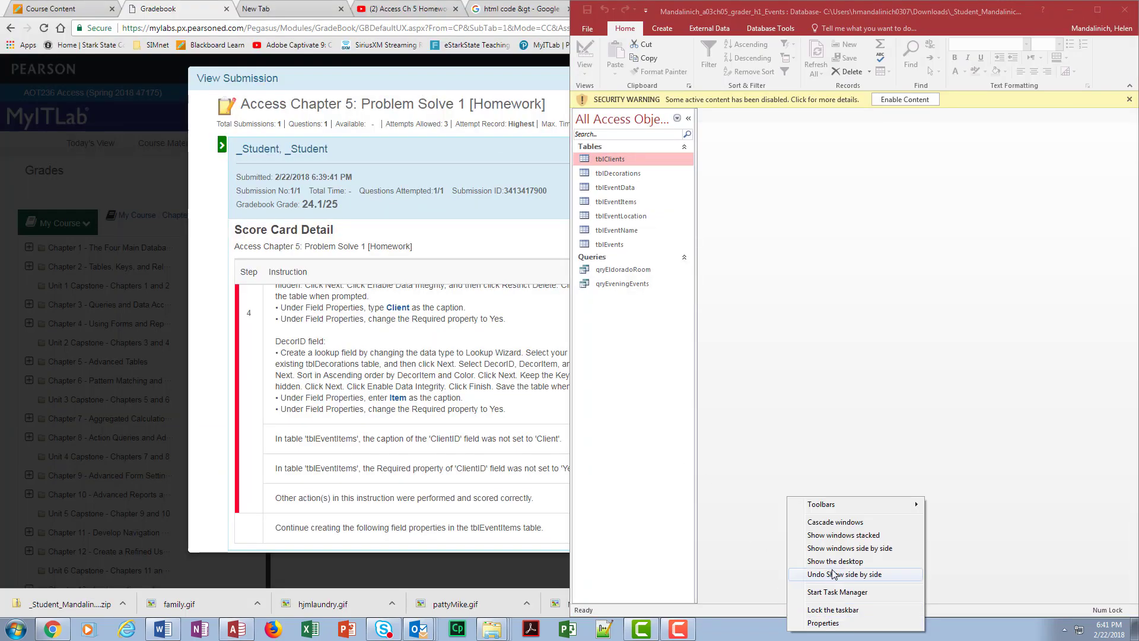
pyautogui.click(850, 547)
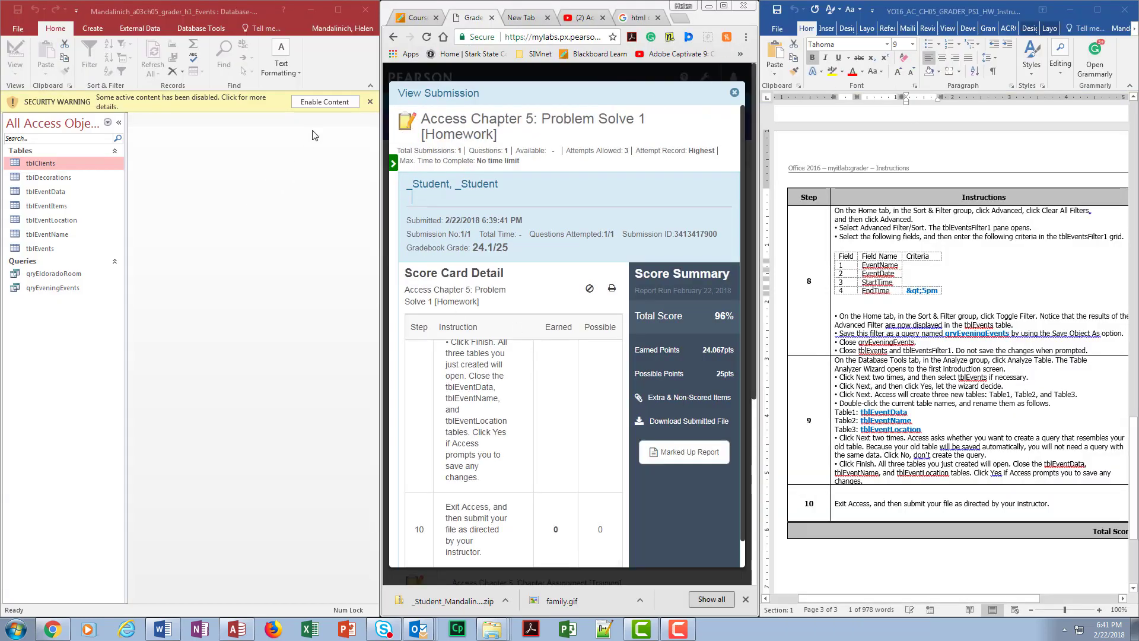
pyautogui.click(1127, 11)
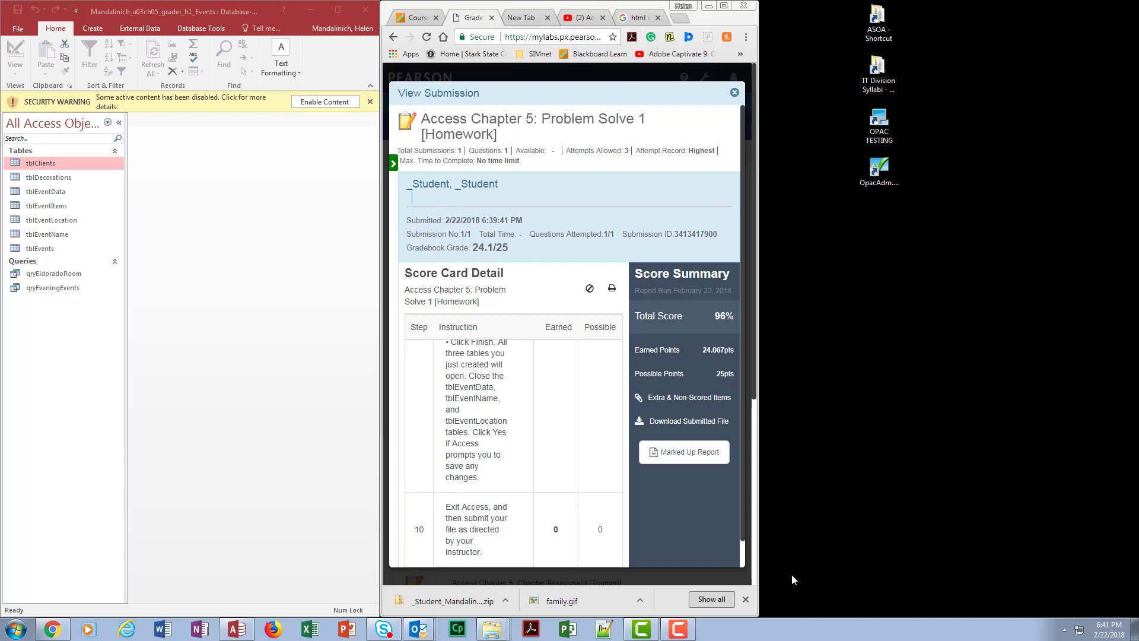
pyautogui.rightClick(809, 638)
pyautogui.click(842, 555)
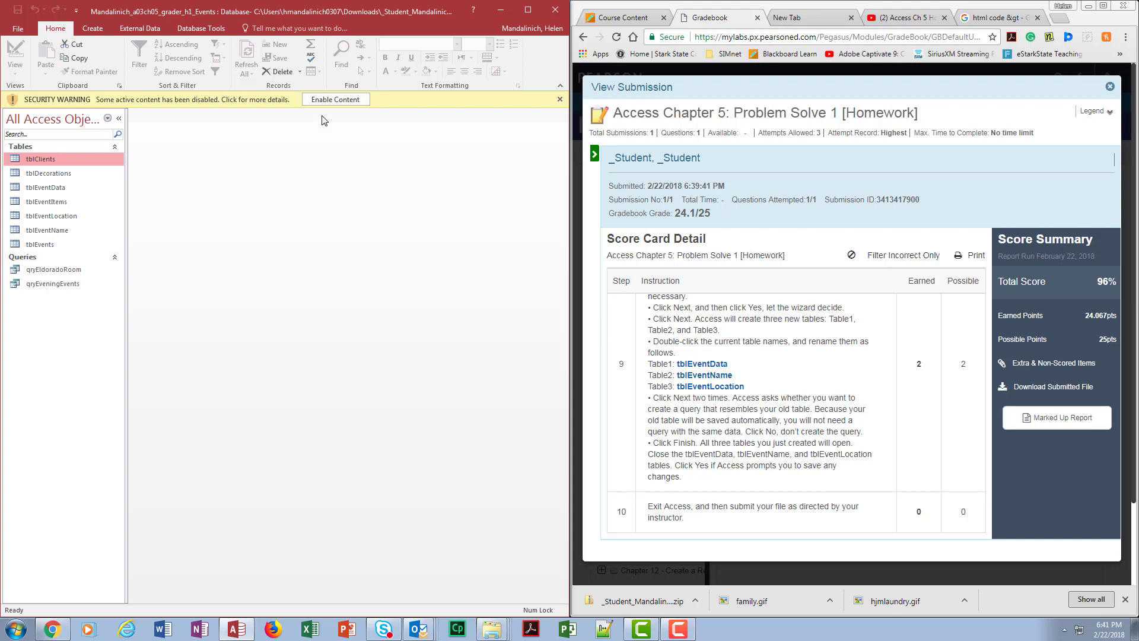
# Enable the database's content, bring up the step 4 deductions in the score card, and open tblEventItems in Design view.
pyautogui.click(332, 100)
pyautogui.click(968, 394)
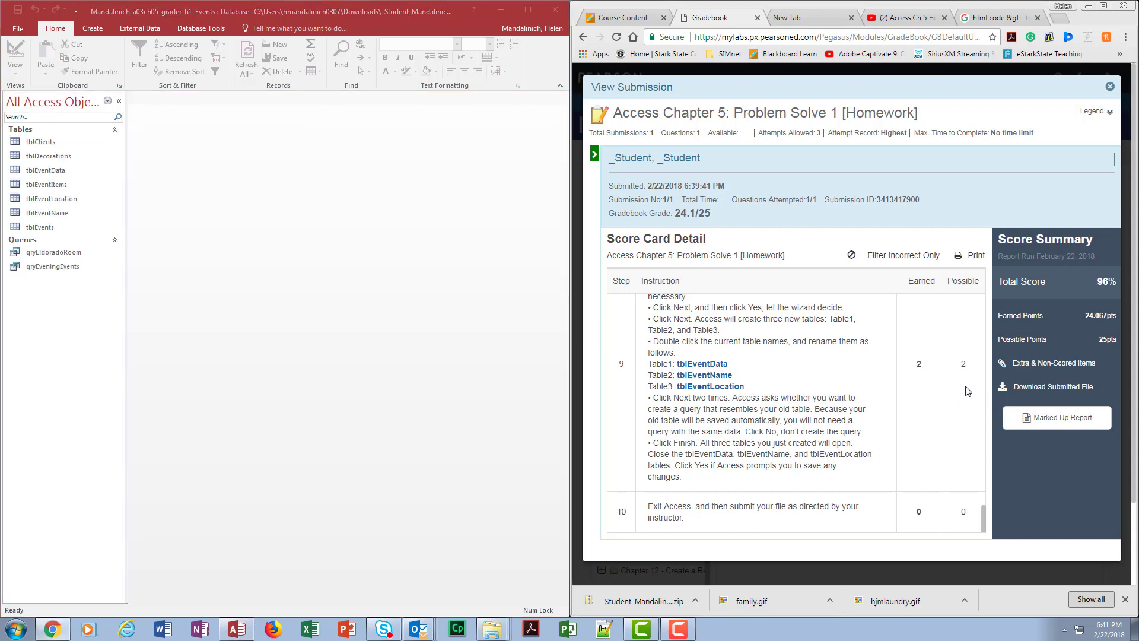
pyautogui.moveTo(985, 514); pyautogui.dragTo(988, 404)
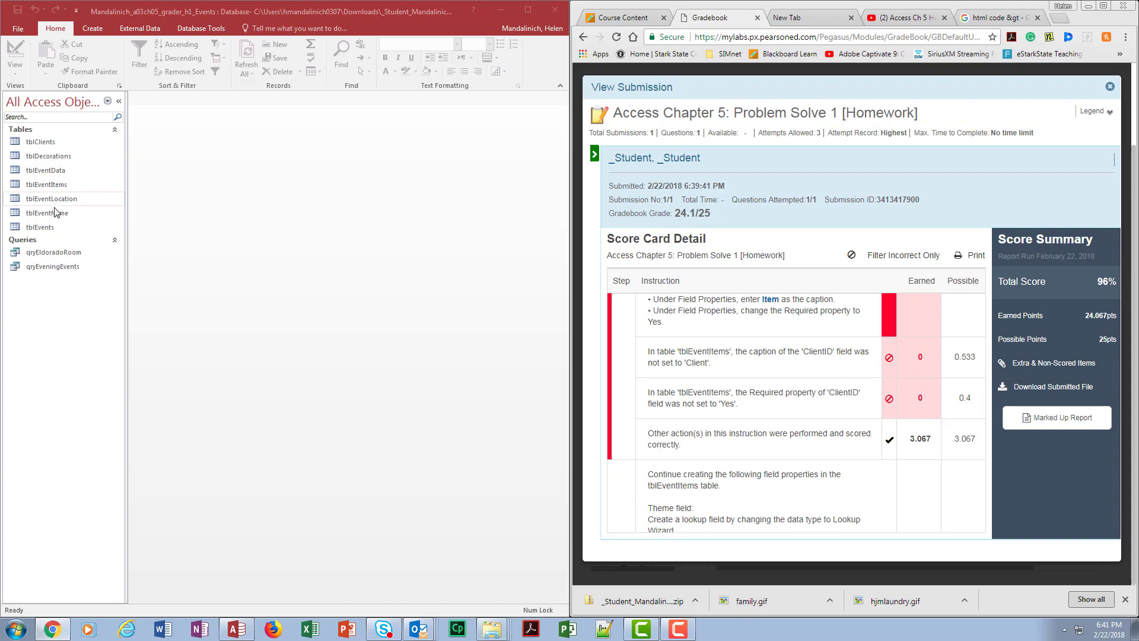
pyautogui.rightClick(60, 185)
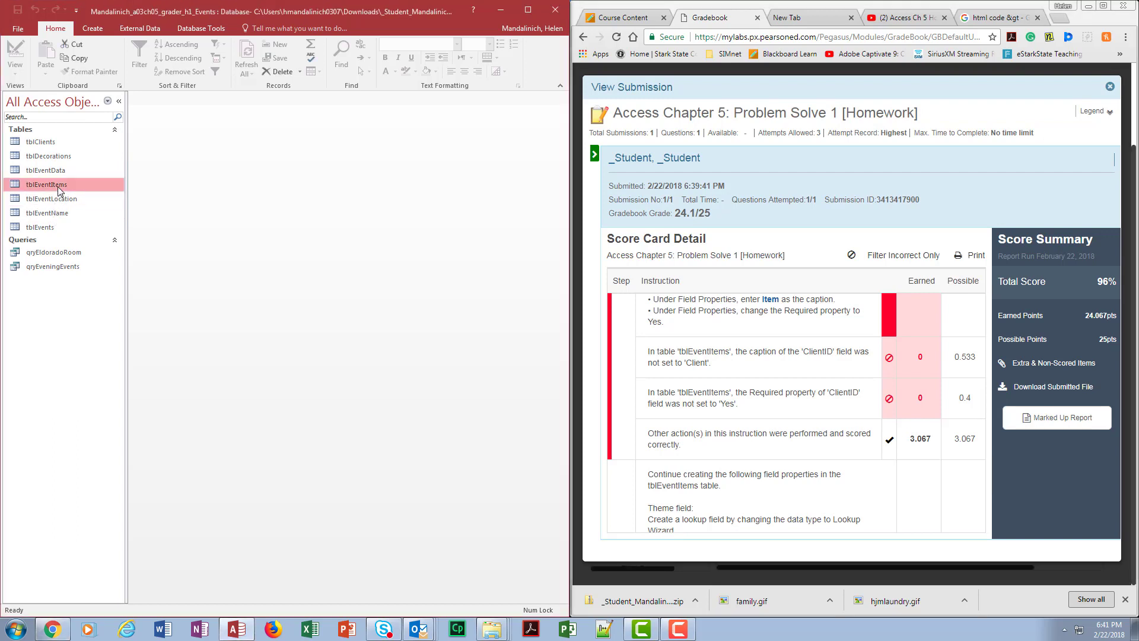
pyautogui.click(87, 207)
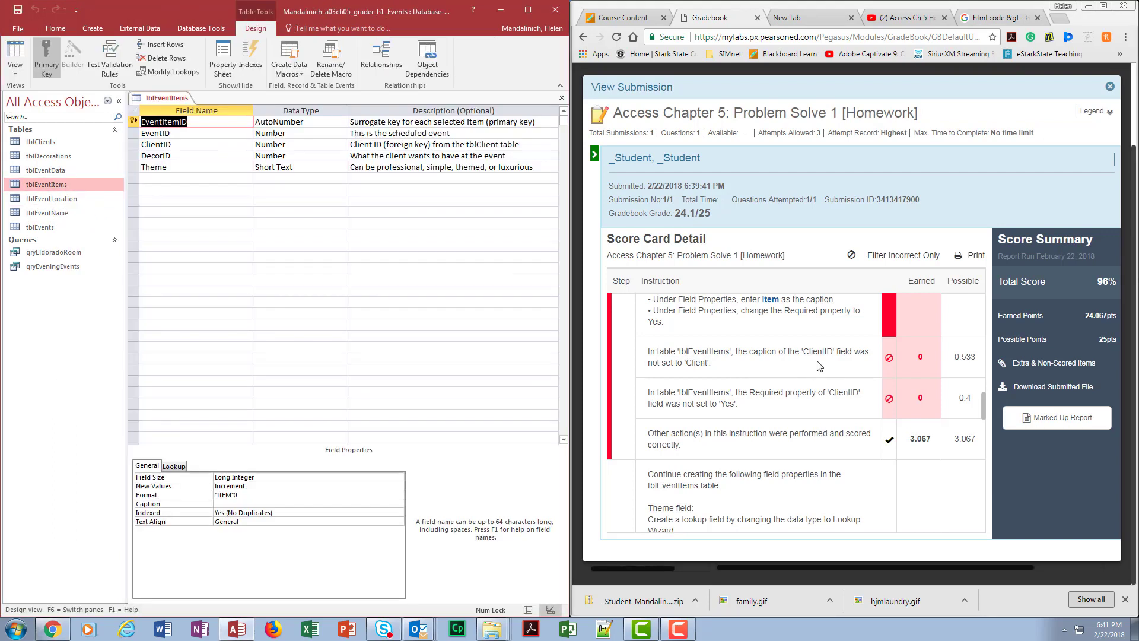
# Set the ClientID field's Caption property to Client and its Required property to Yes.
pyautogui.click(184, 145)
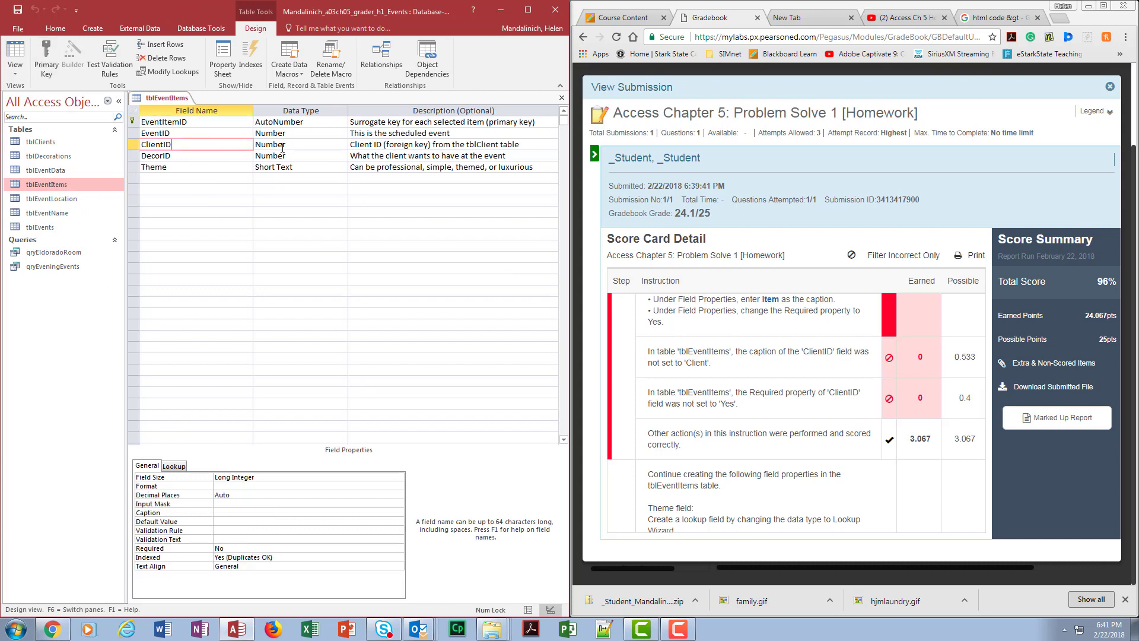
pyautogui.click(229, 514)
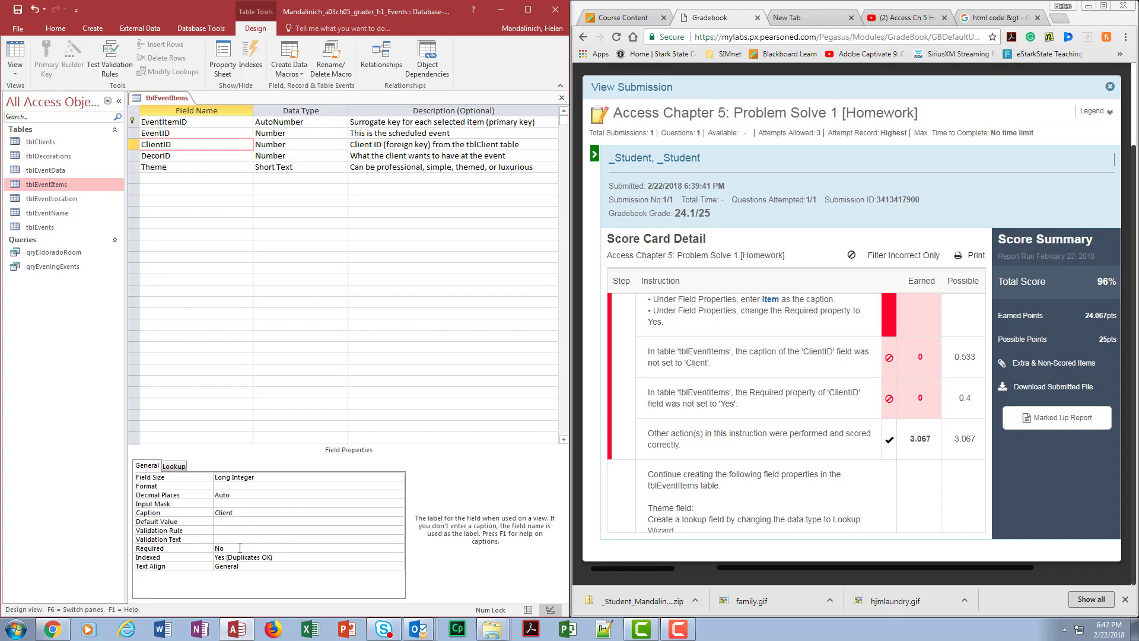
pyautogui.click(220, 549)
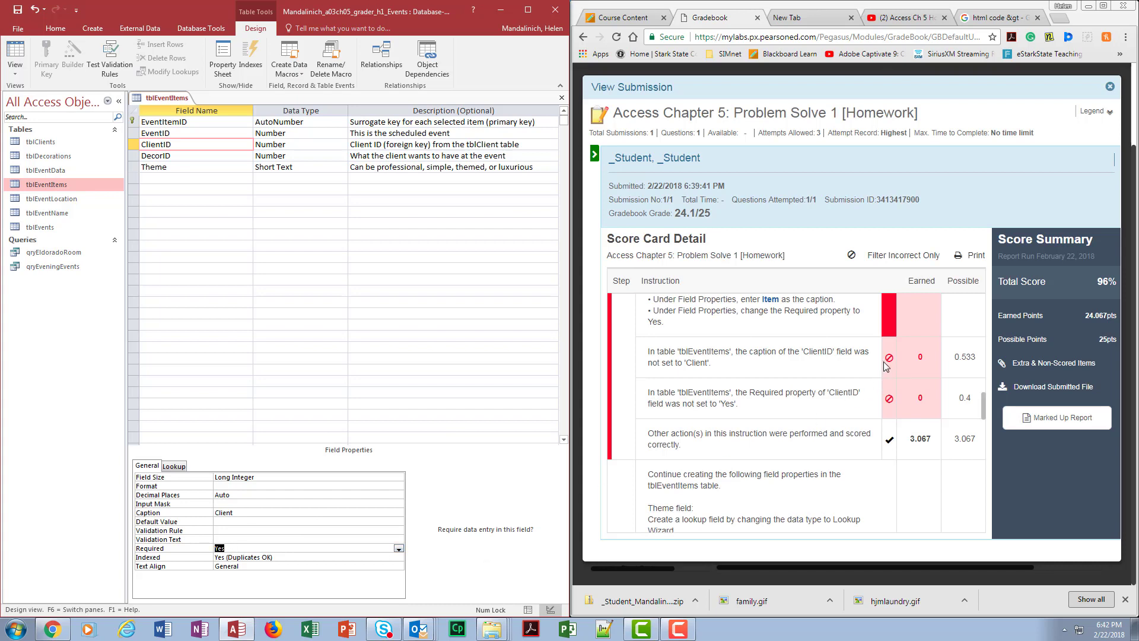
# Save and close tblEventItems, agreeing to test existing data against the new rules, and close the database.
pyautogui.moveTo(984, 406); pyautogui.dragTo(1009, 535)
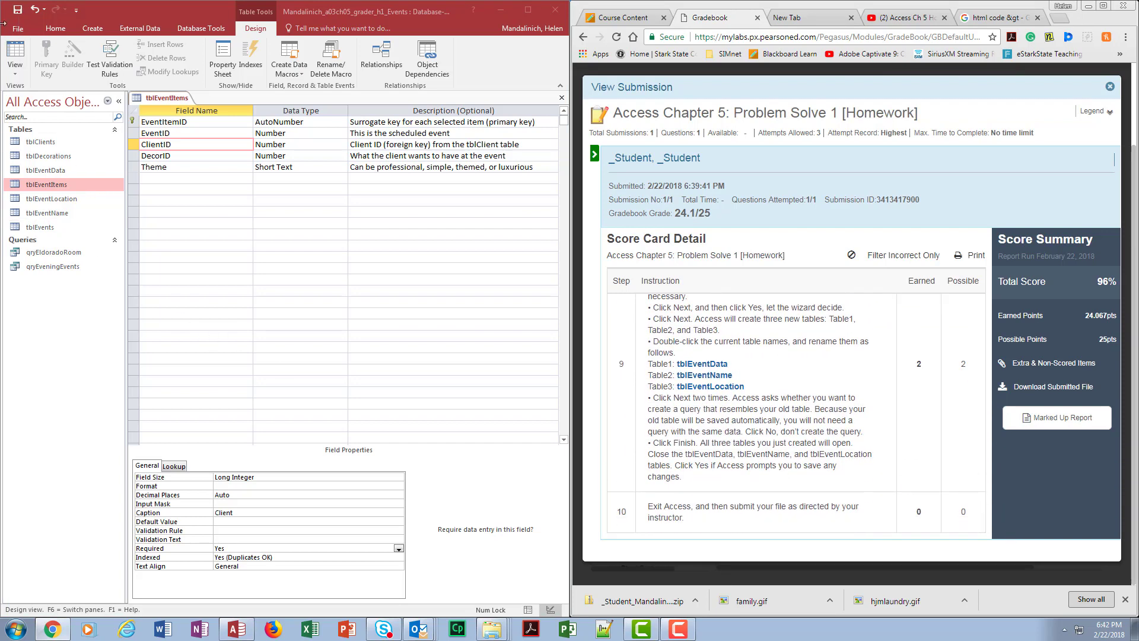
pyautogui.click(20, 14)
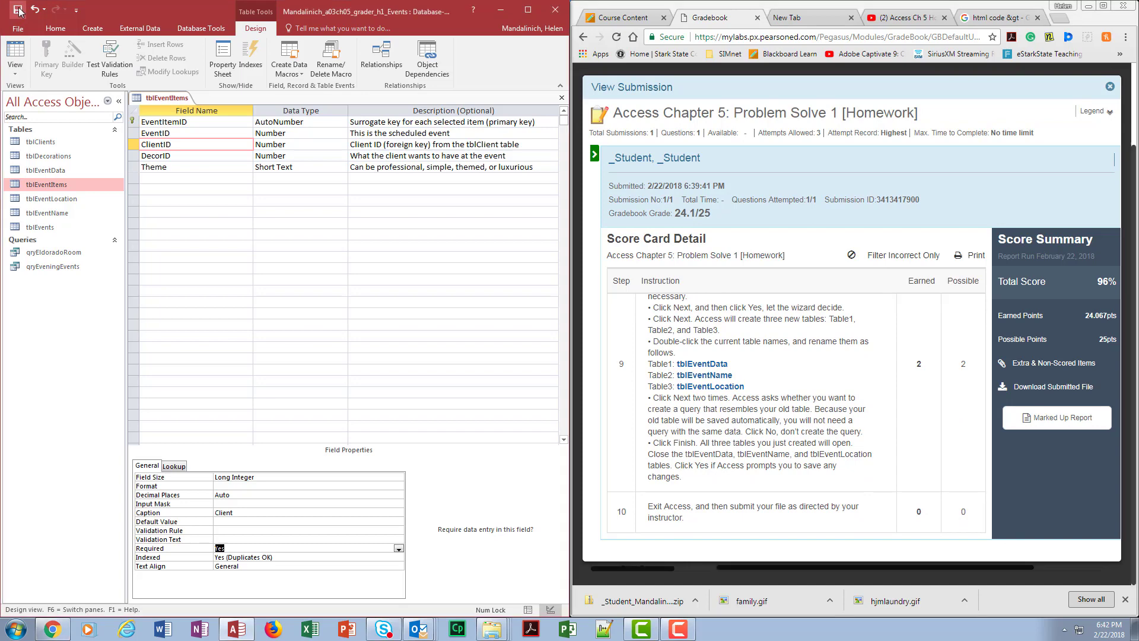
pyautogui.click(562, 97)
pyautogui.click(542, 351)
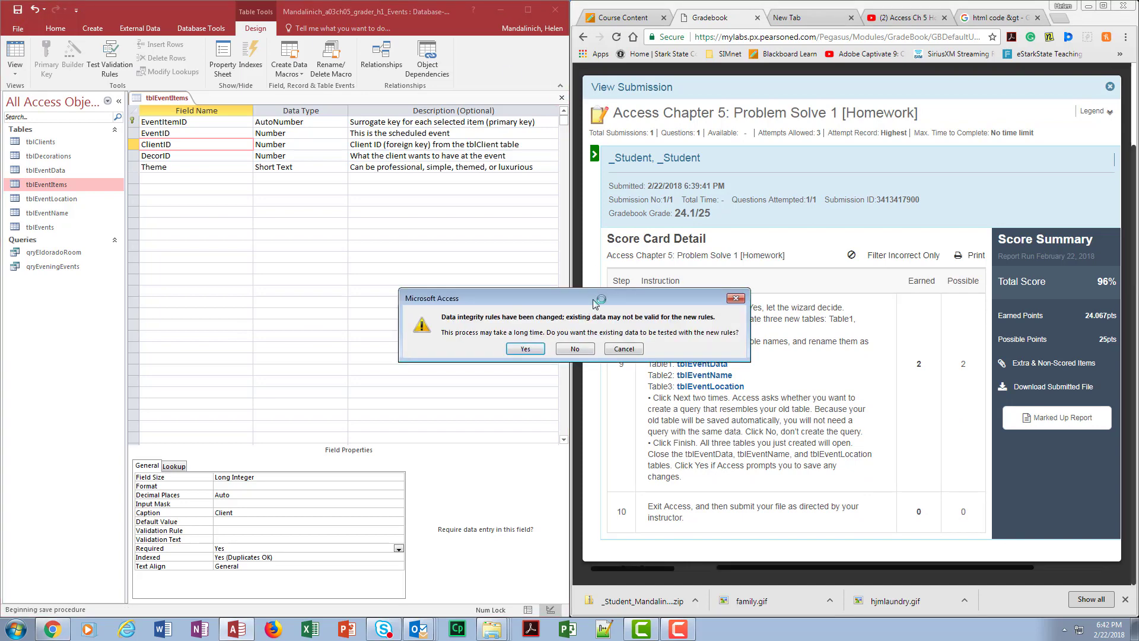
pyautogui.click(540, 350)
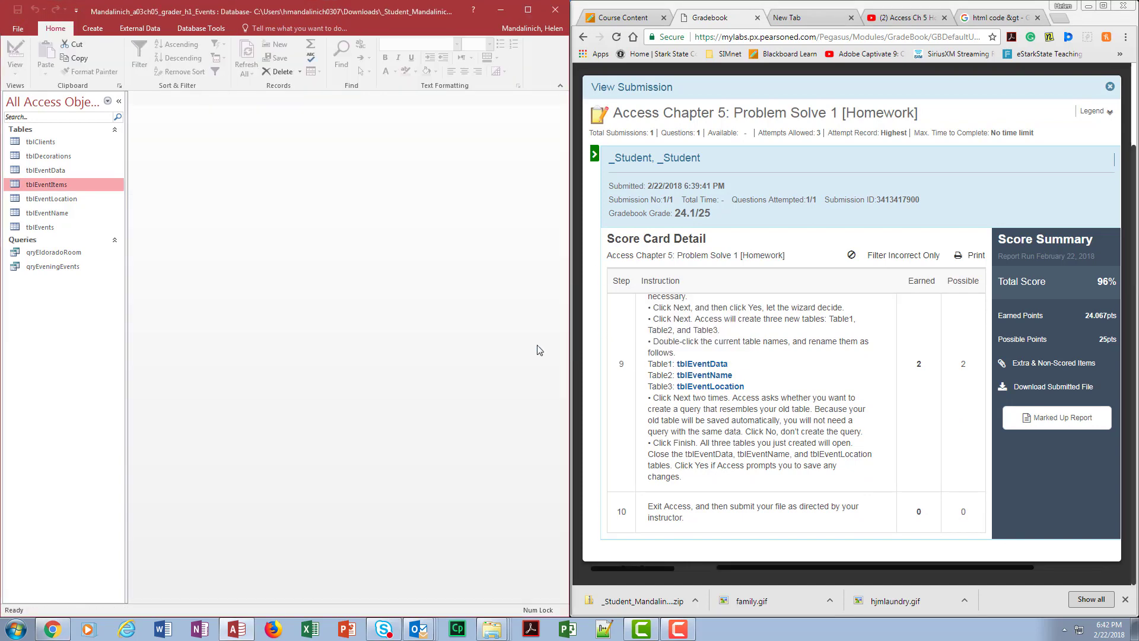
pyautogui.click(558, 10)
# Close the submission report and open Access Chapter 5: Problem Solve 1 [Homework] from the Chapter 5 assignments for another attempt.
pyautogui.click(1103, 6)
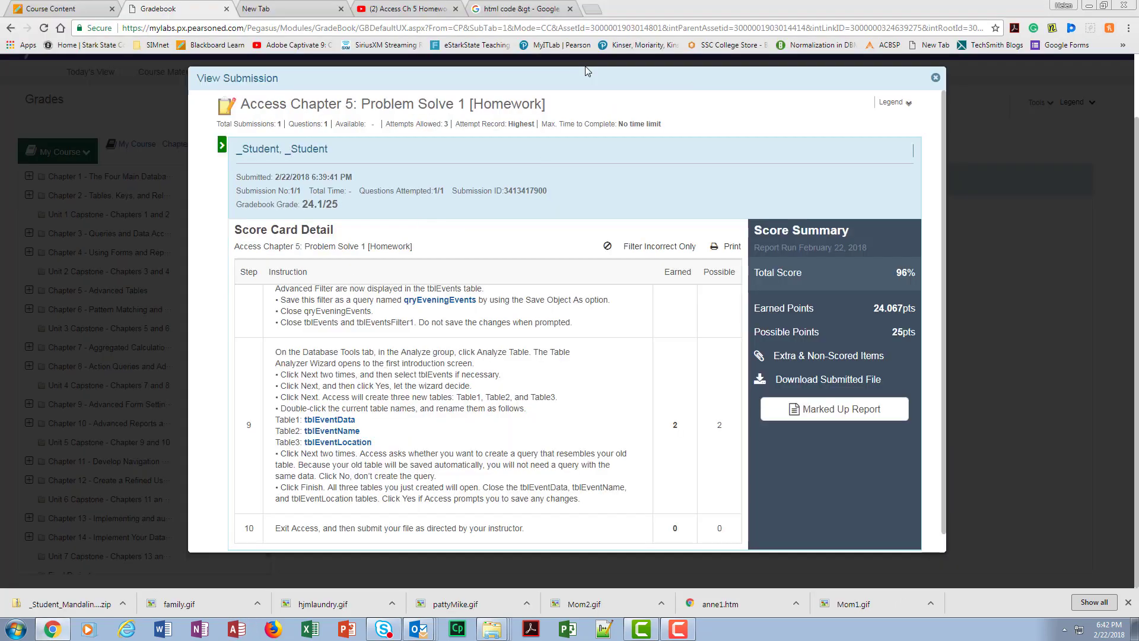
pyautogui.click(935, 78)
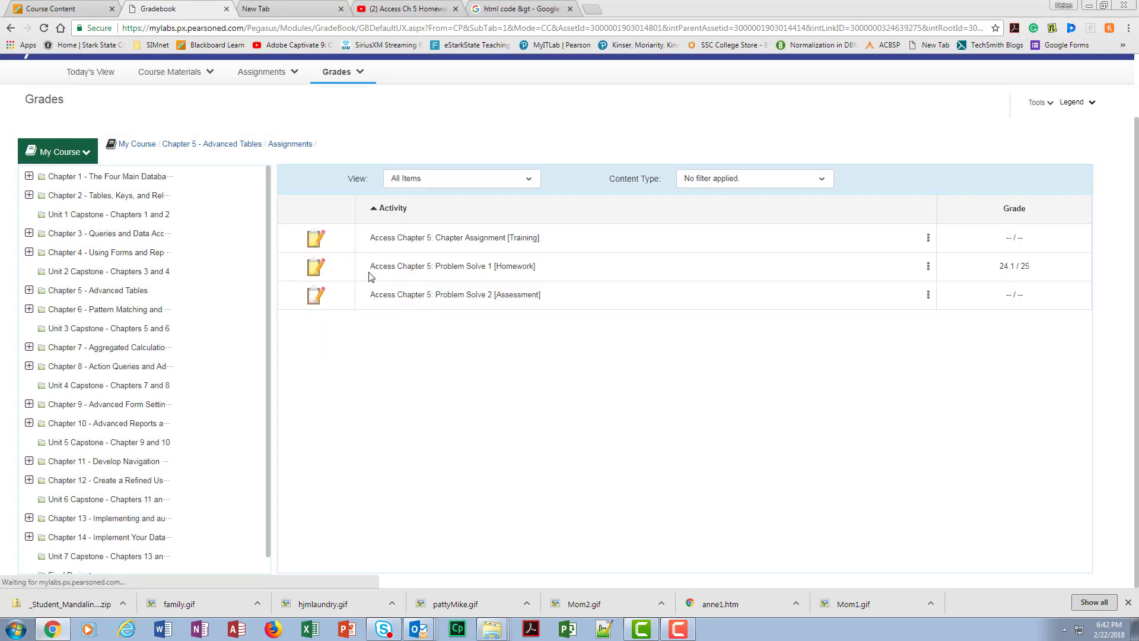
pyautogui.scroll(2, 981, 231)
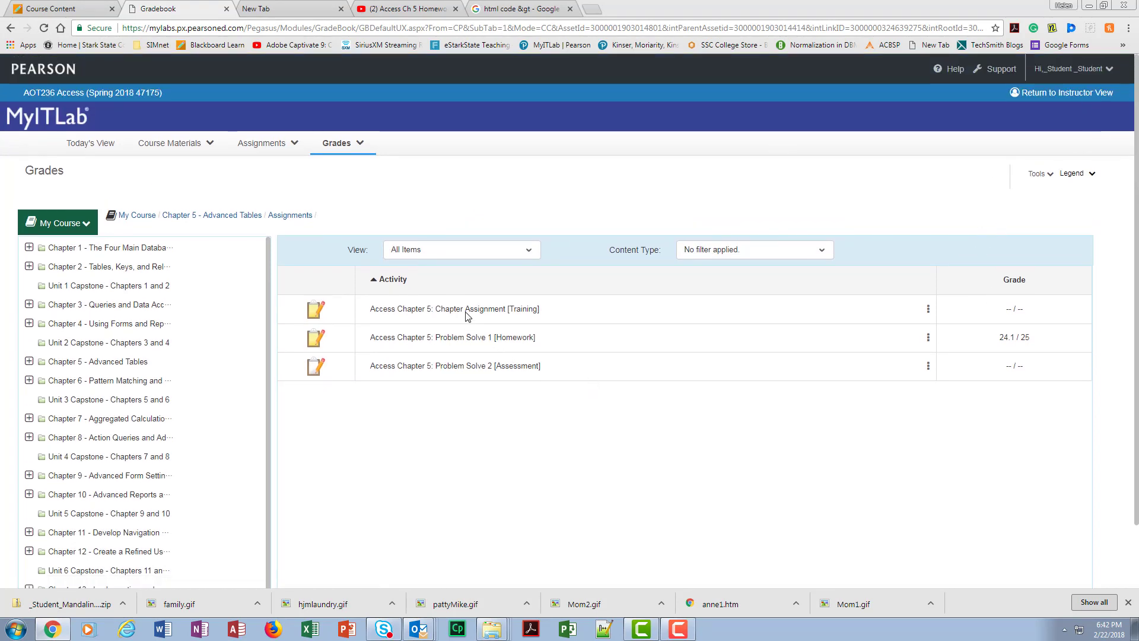
pyautogui.click(469, 341)
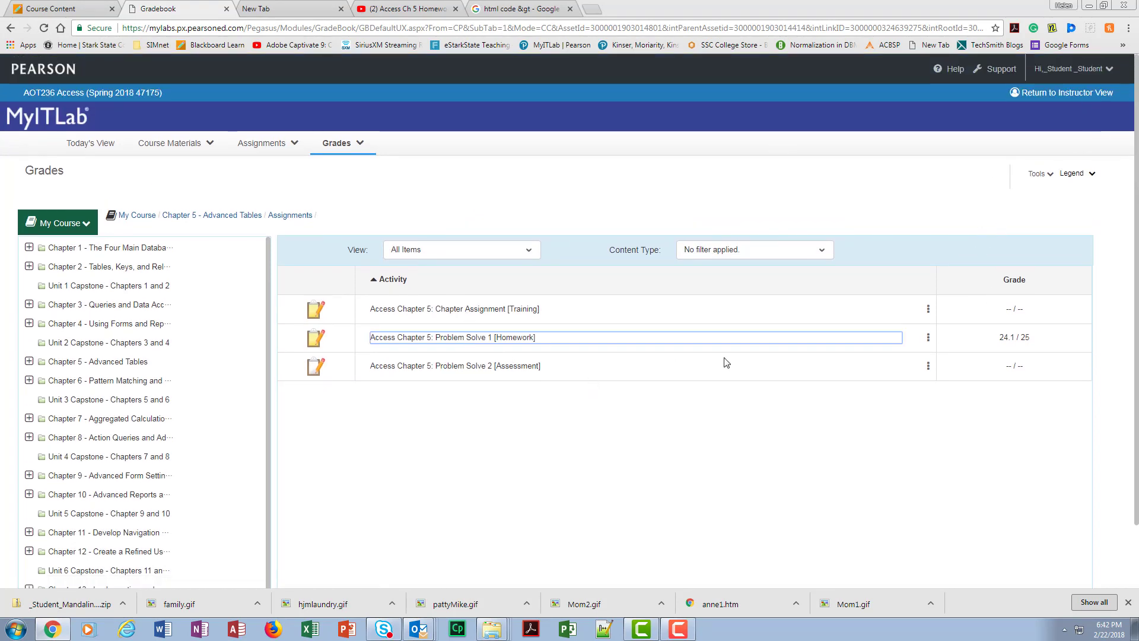
pyautogui.doubleClick(409, 338)
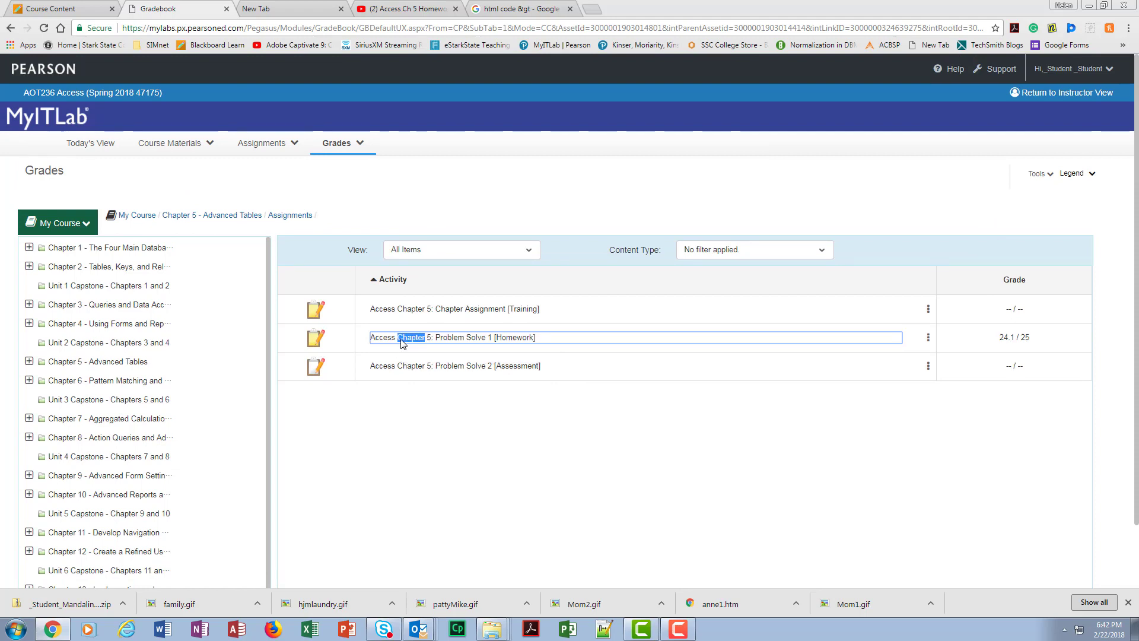
pyautogui.click(29, 362)
pyautogui.click(66, 400)
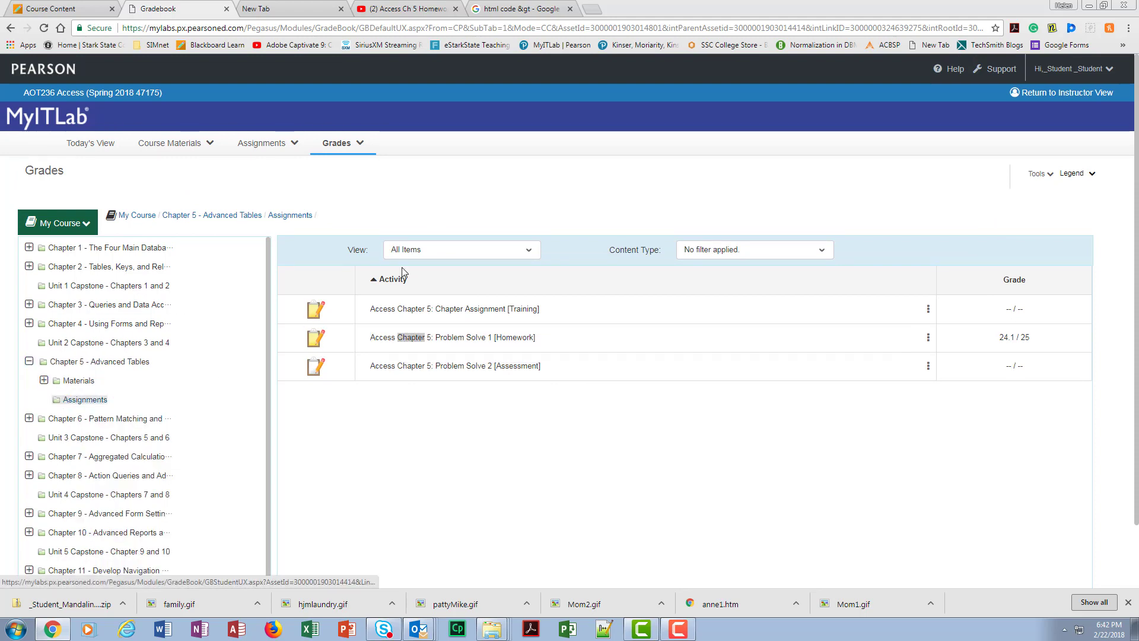
pyautogui.click(500, 340)
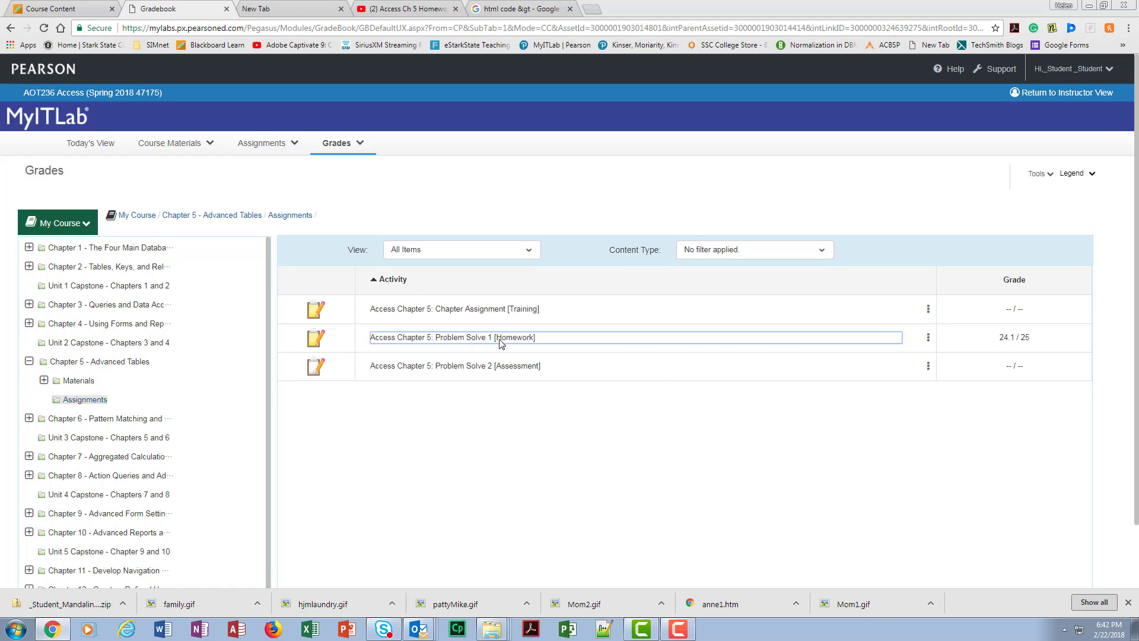
pyautogui.click(928, 337)
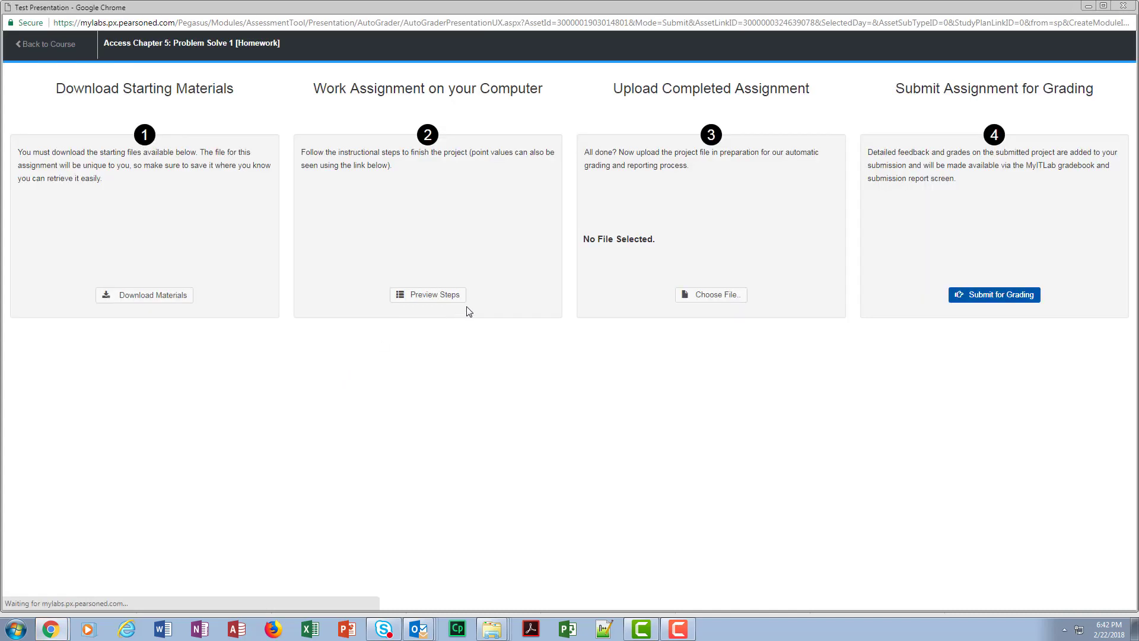
# Start choosing the completed assignment file and list the Downloads folder by date modified, newest first.
pyautogui.click(703, 298)
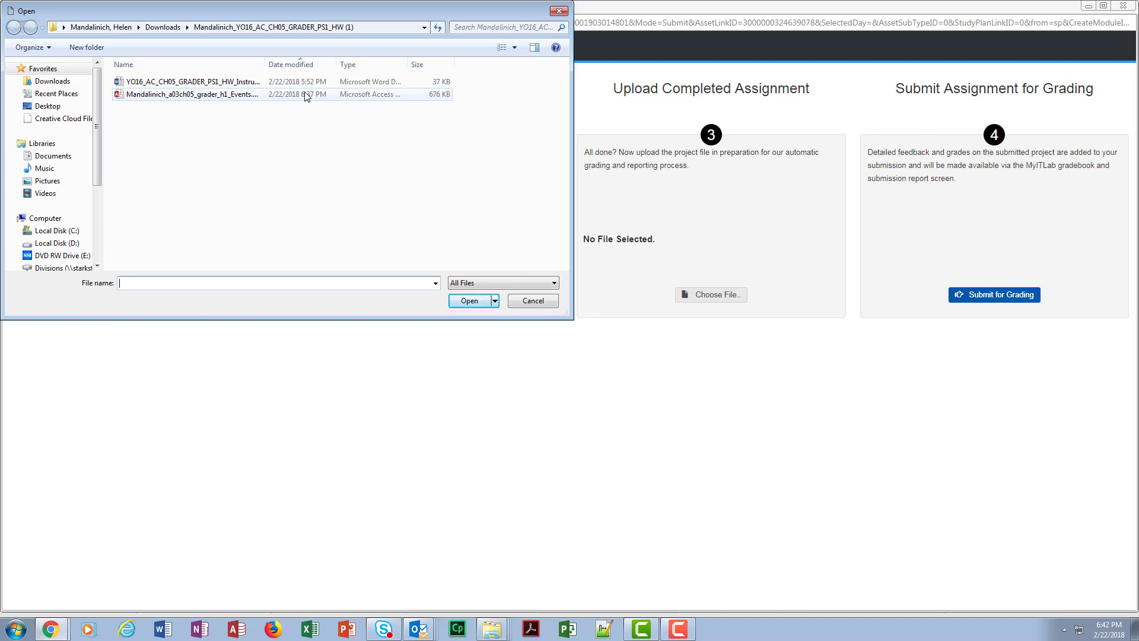
pyautogui.click(172, 27)
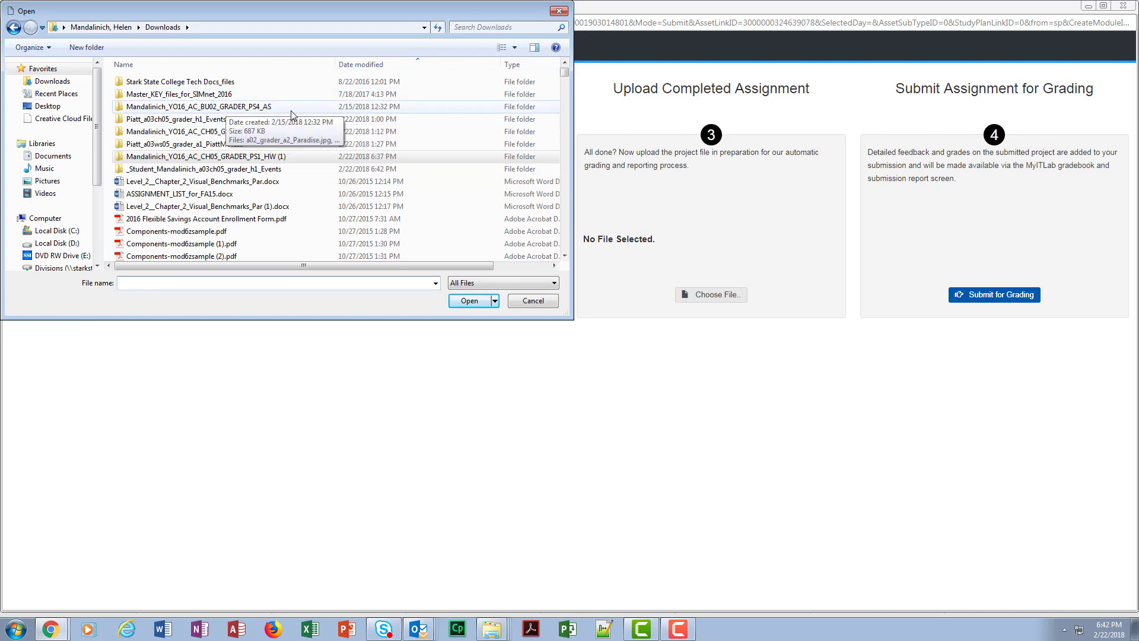
pyautogui.click(397, 70)
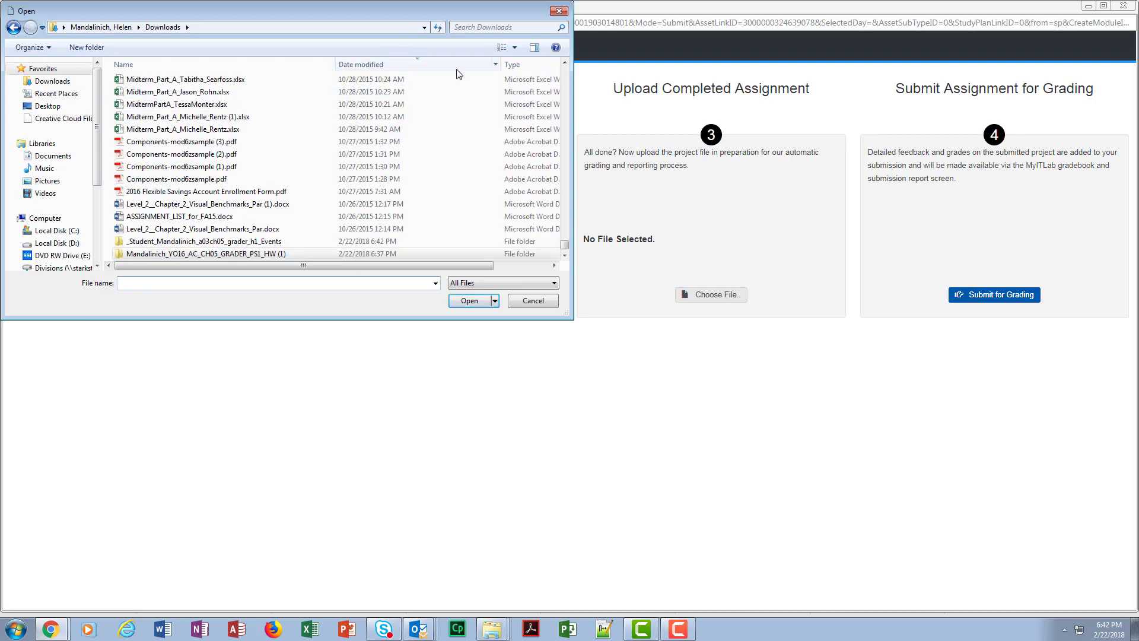
pyautogui.moveTo(564, 246); pyautogui.dragTo(568, 62)
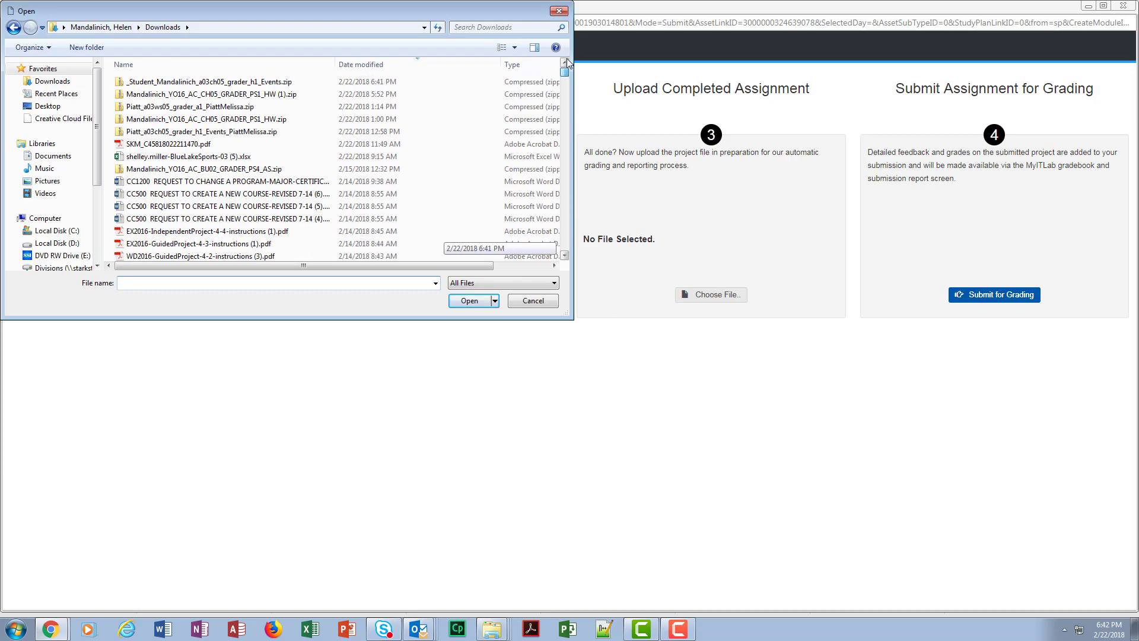